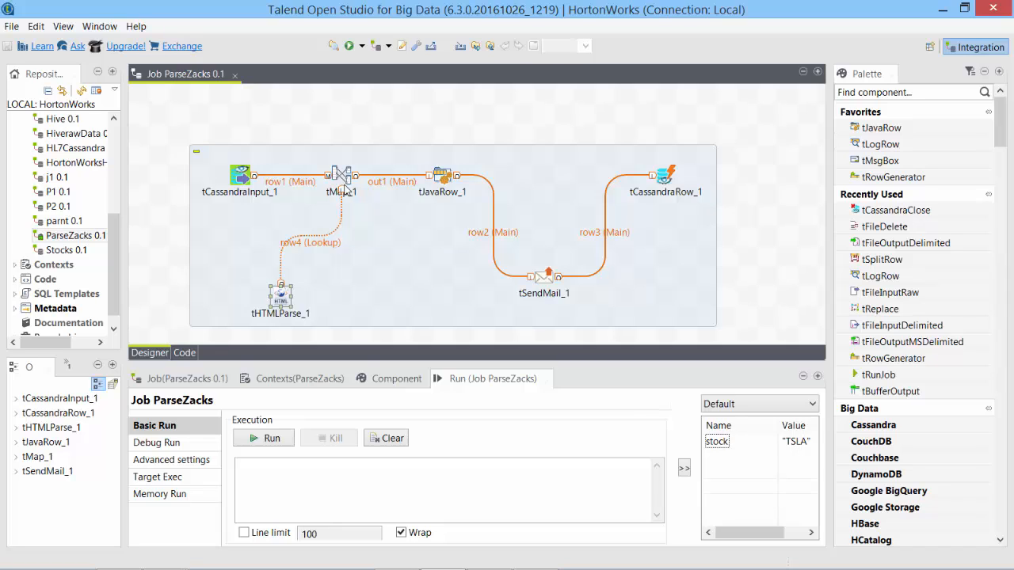
Inspect the ParseZacks components, then open tJavaRow_1's settings showing its rating-extraction Java code.
left_click(343, 179)
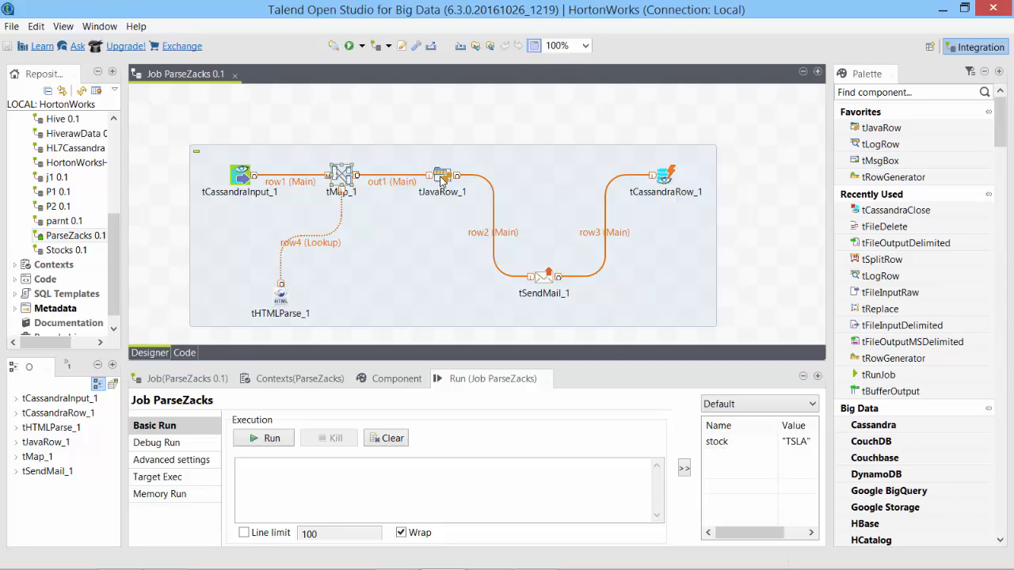
left_click(441, 182)
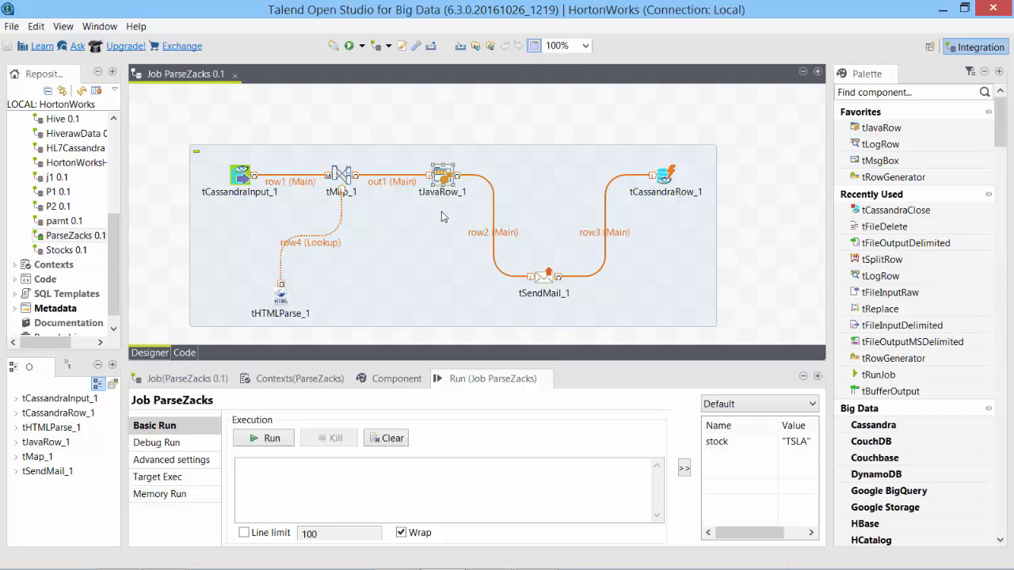
left_click(239, 187)
left_click(434, 176)
left_click(447, 180)
left_click(533, 287)
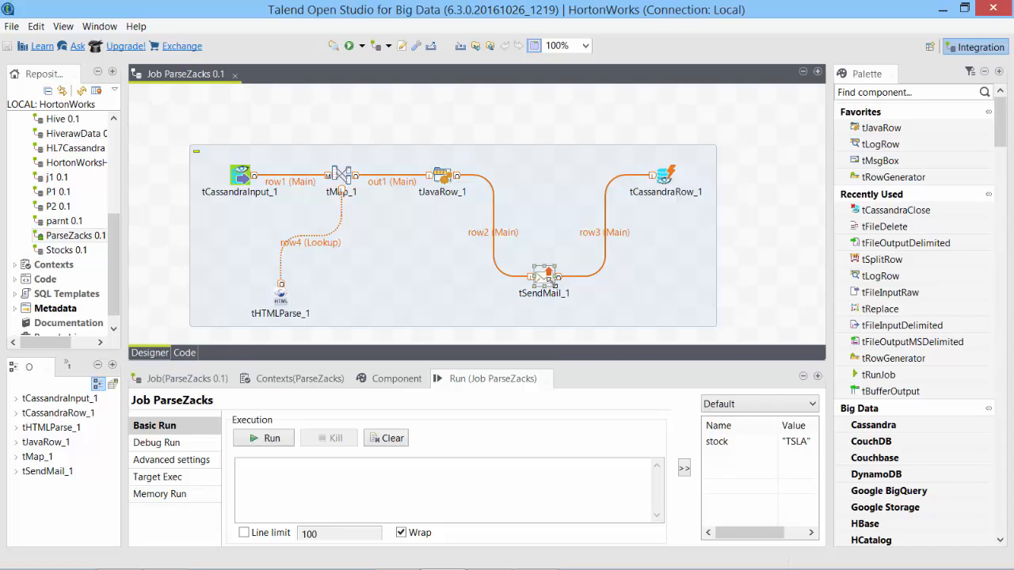
left_click(665, 180)
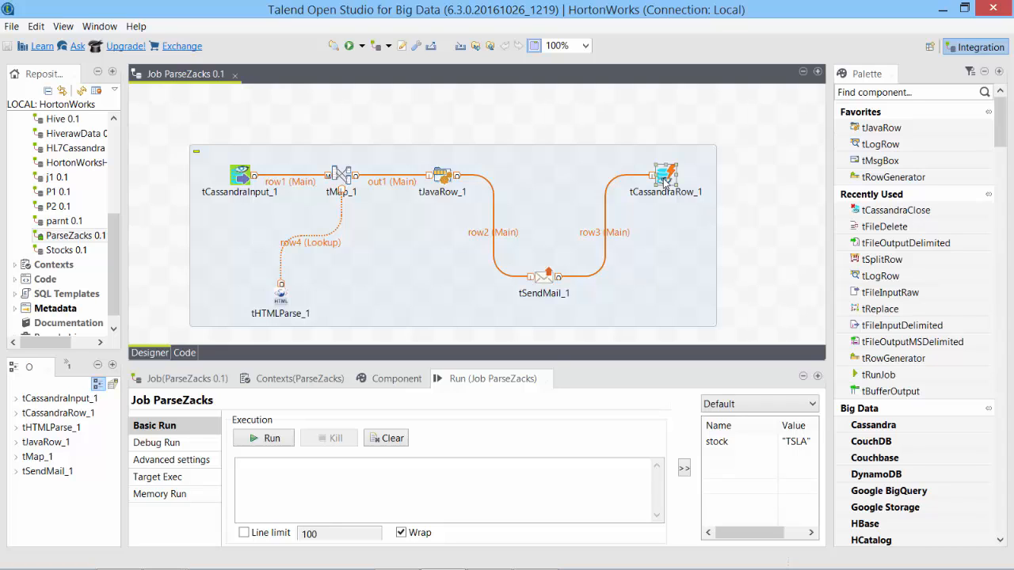
double_click(442, 176)
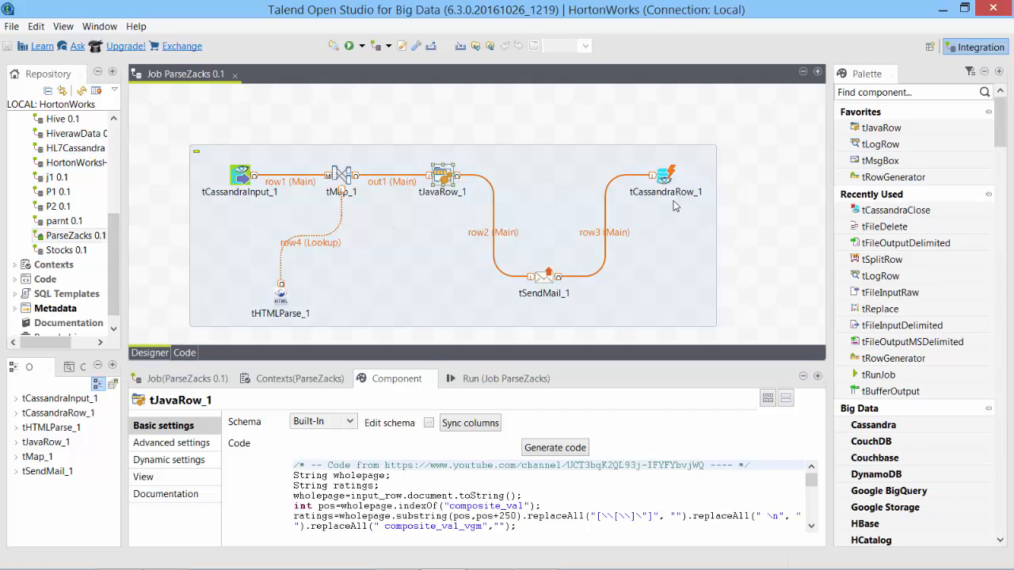
Check tSendMail_1's email settings, then maximize tJavaRow_1's code and review the growth, momentum and value rating blocks.
left_click(541, 282)
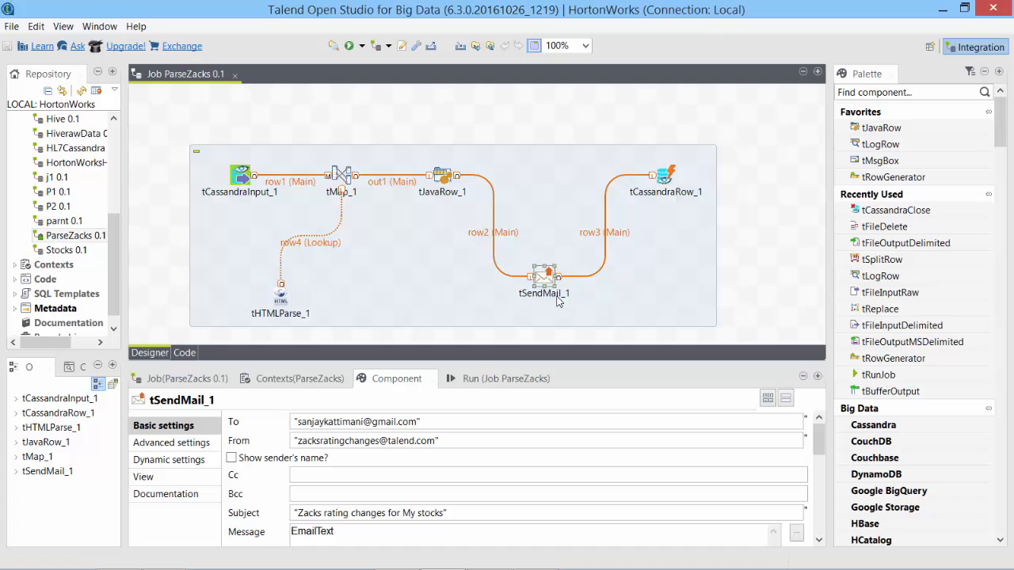
left_click(452, 176)
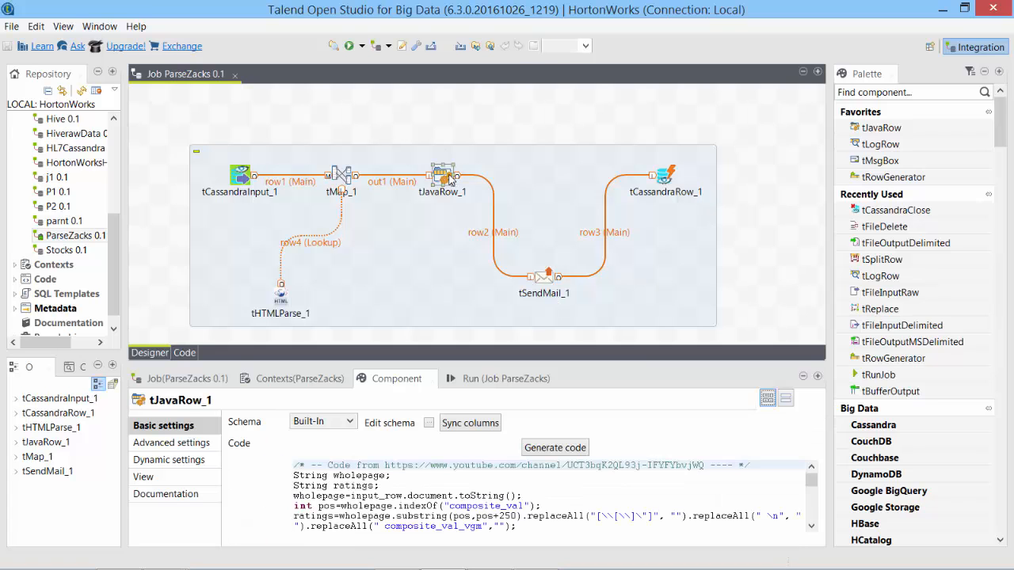
left_click(817, 376)
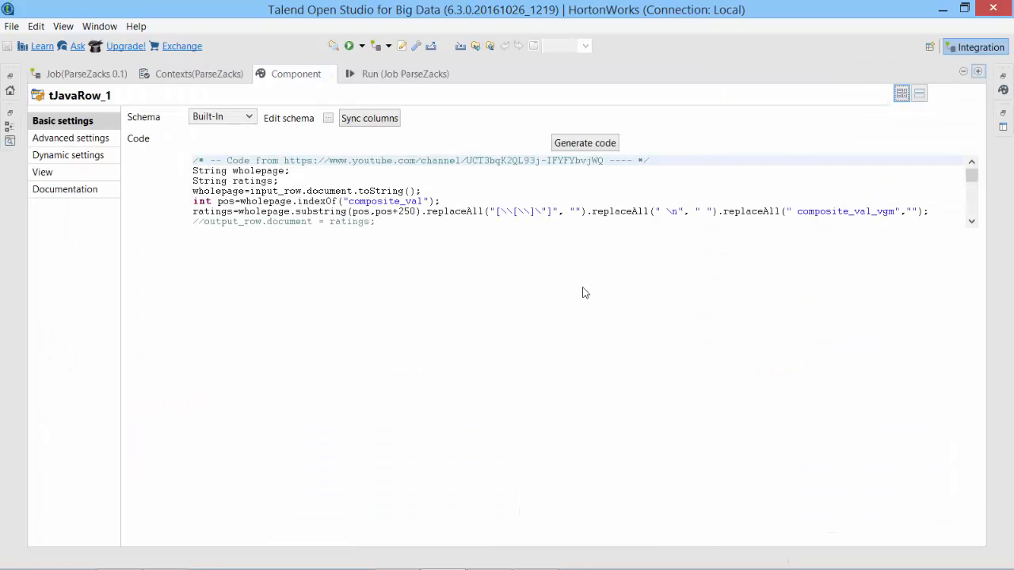
left_click(574, 353)
scroll(463, 367, "down", 3)
left_click_drag(200, 261, 294, 367)
scroll(464, 363, "down", 4)
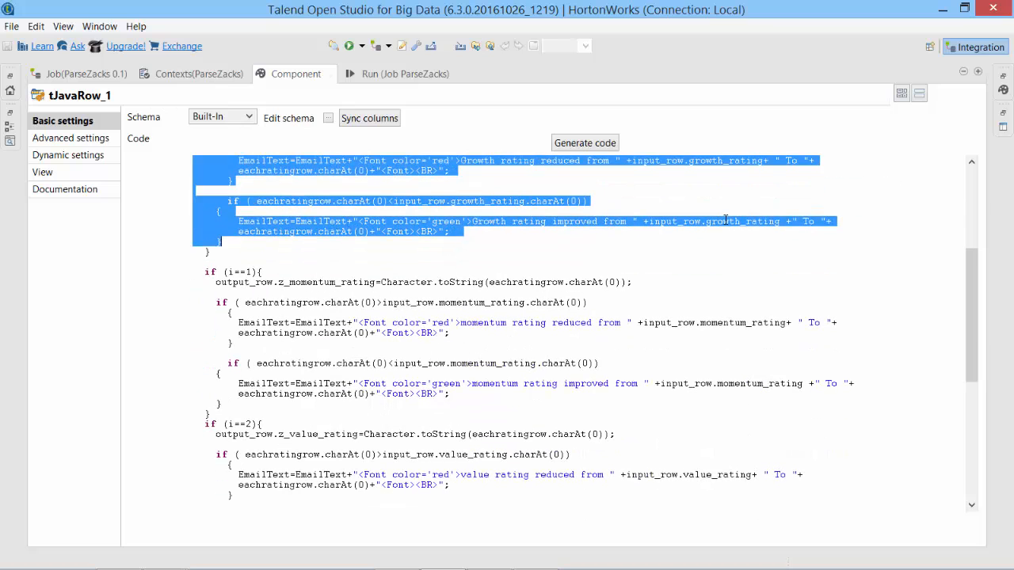
scroll(551, 381, "down", 4)
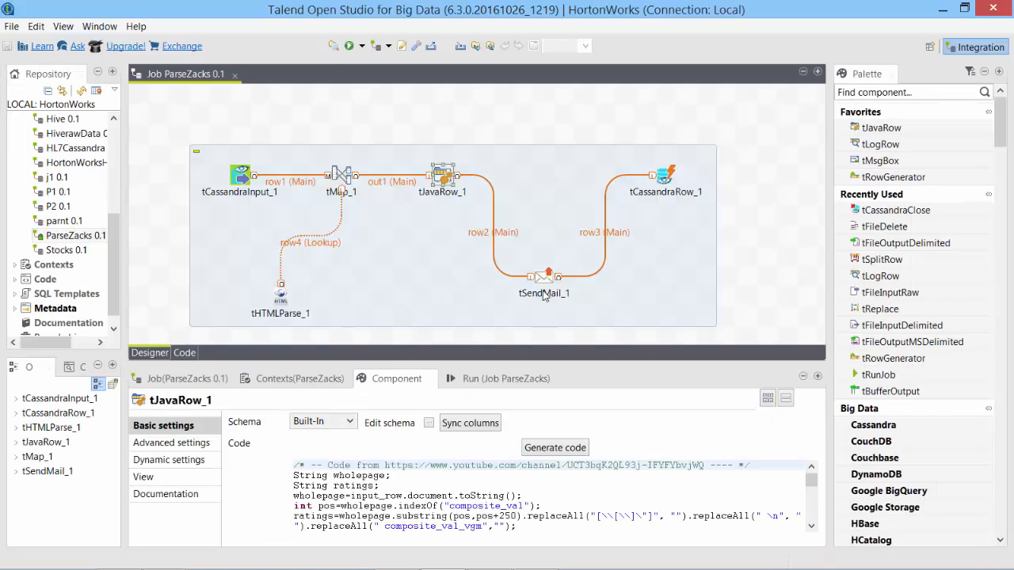
Deactivate tSendMail_1 so the job sends no email.
right_click(544, 279)
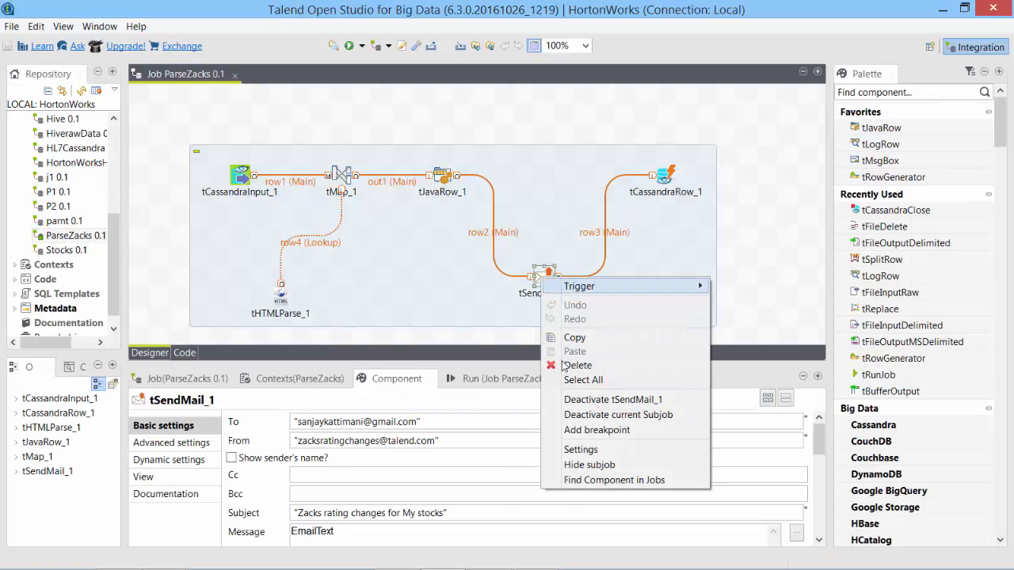
left_click(601, 402)
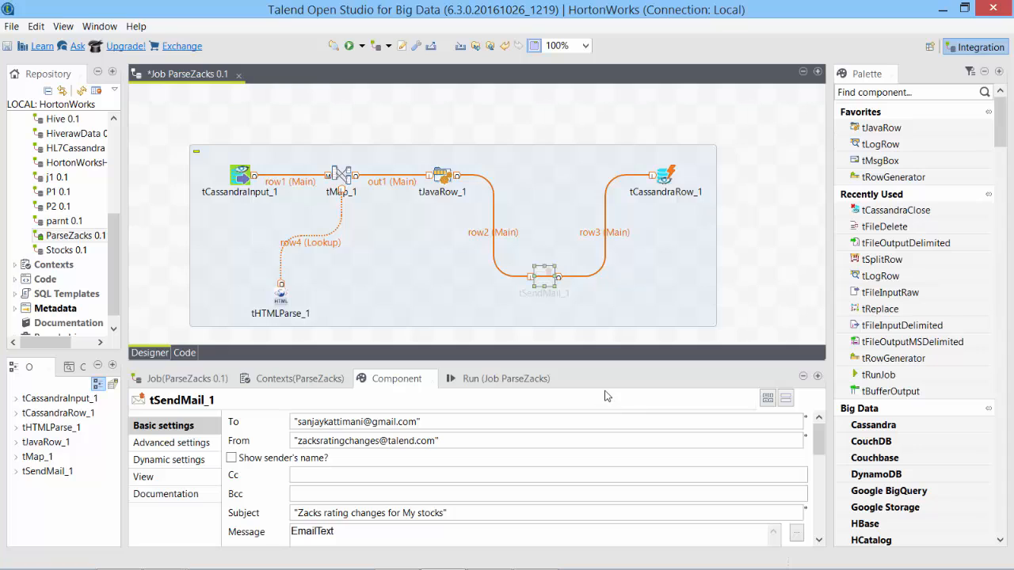
left_click(553, 241)
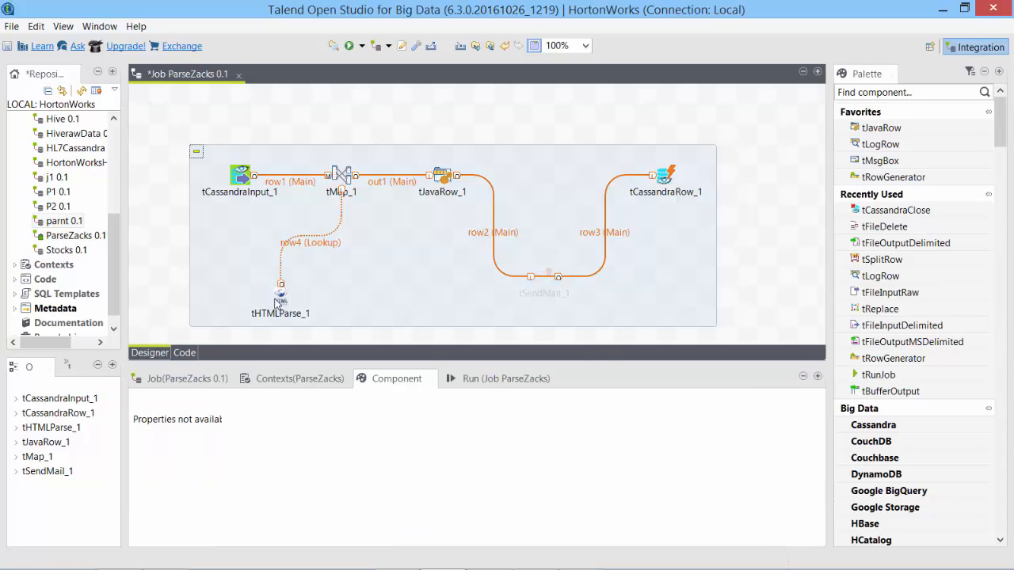
Replace TSLA in tHTMLParse_1's URL with "+context.stock, keeping the 3000 timeout.
left_click(280, 294)
left_click(448, 465)
left_click_drag(448, 465, 473, 461)
key("BackSpace")
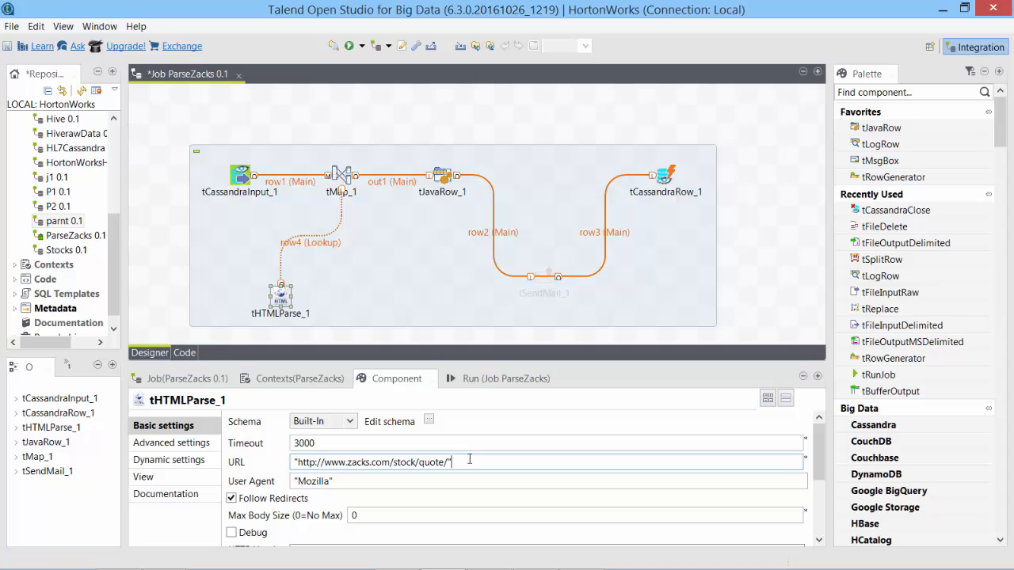
type("+context.stock")
left_click_drag(817, 469, 813, 445)
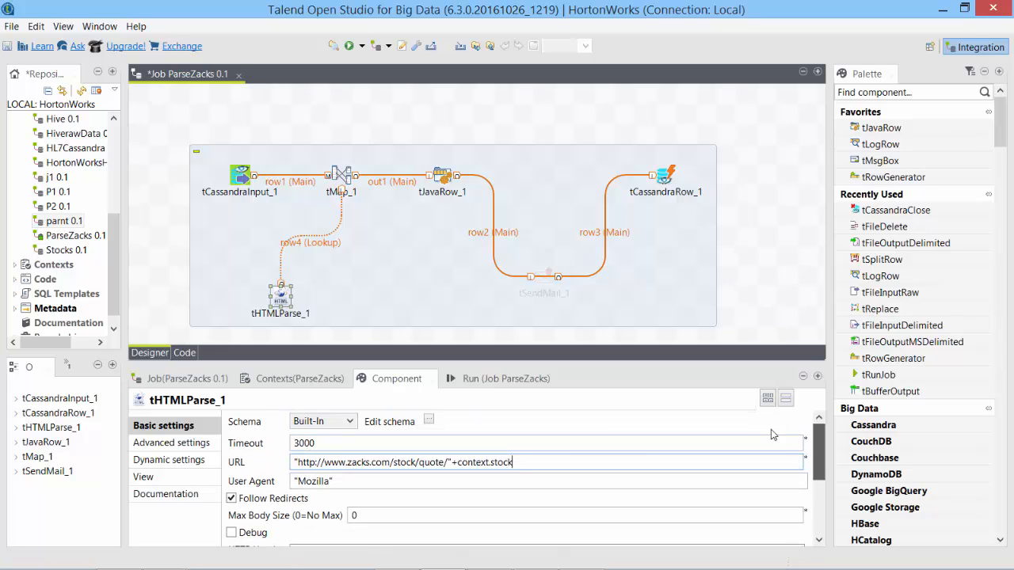
left_click(319, 445)
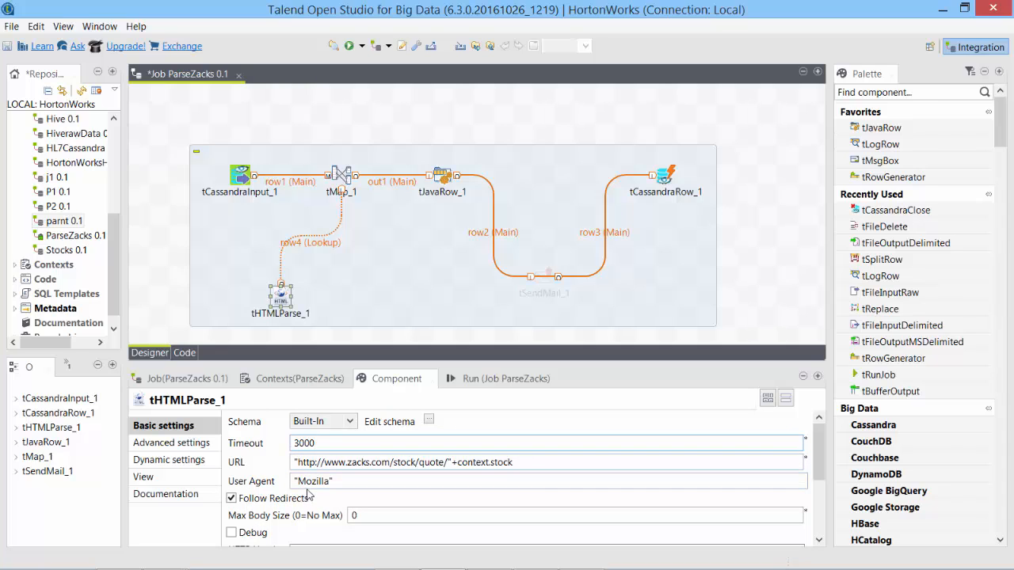
mouse_move(816, 467)
left_mouse_down()
mouse_move(815, 527)
mouse_move(814, 463)
left_mouse_up()
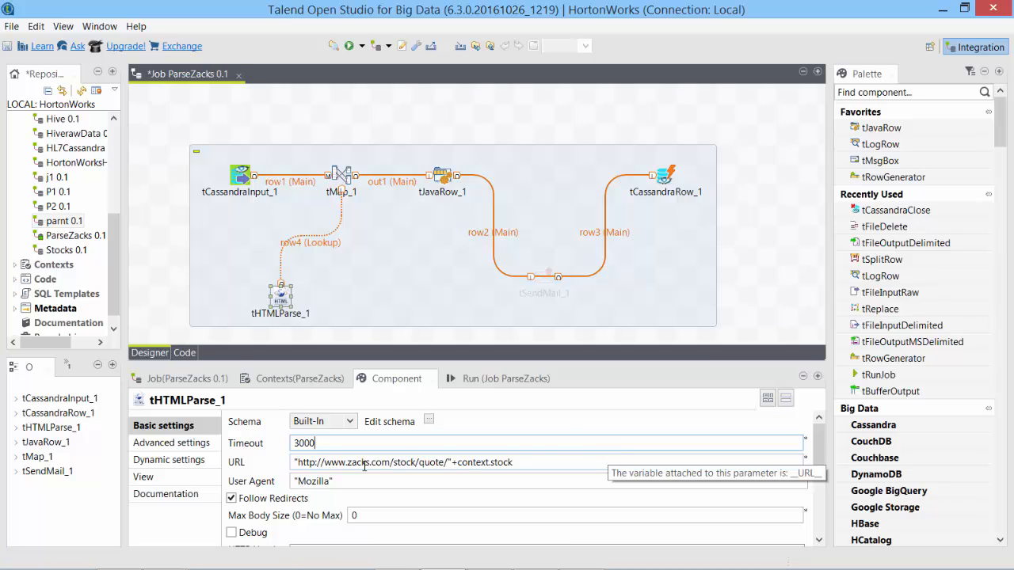
left_click_drag(321, 443, 292, 445)
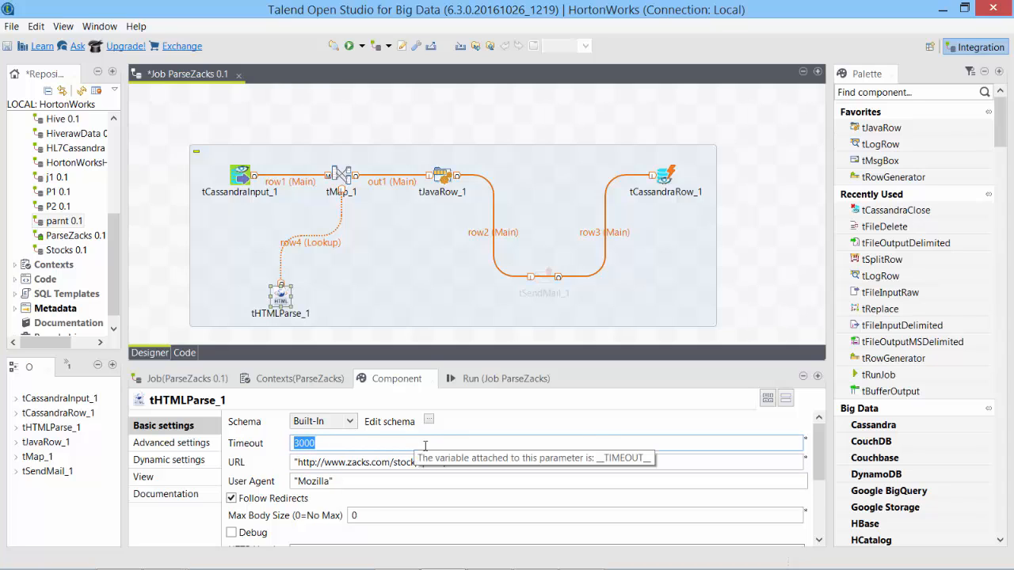
left_click(381, 132)
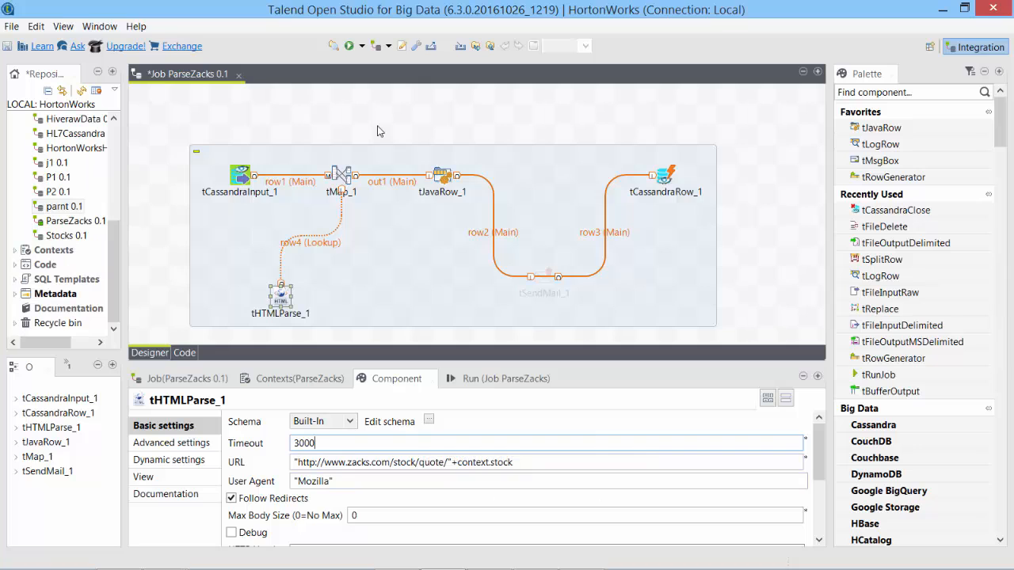
Close the ParseZacks job, saving its changes.
left_click(238, 74)
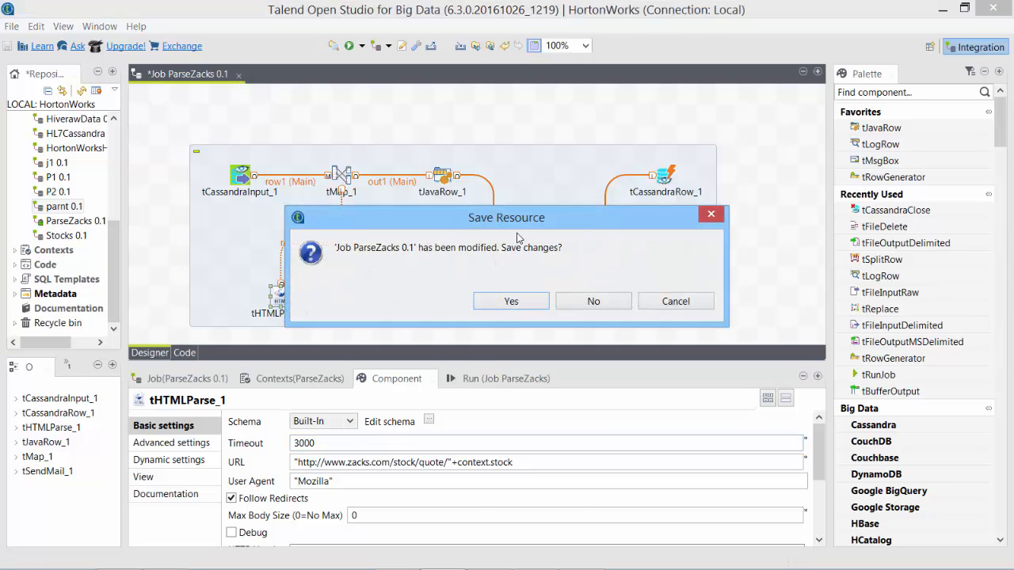
left_click(505, 301)
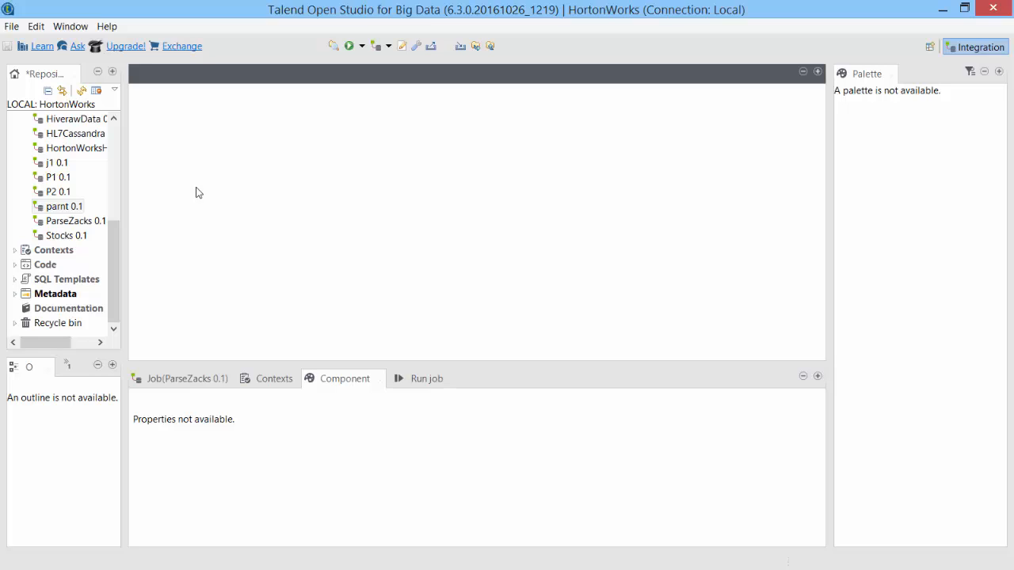
left_click_drag(115, 233, 118, 130)
Create a new job named ParentZacks under Job Designs.
right_click(73, 134)
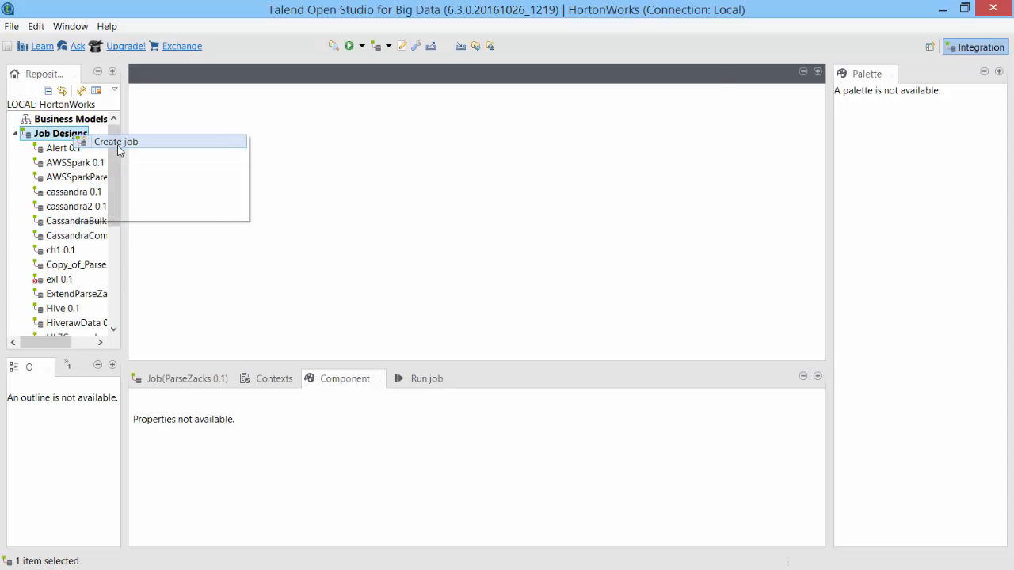
left_click(115, 142)
type("Parent")
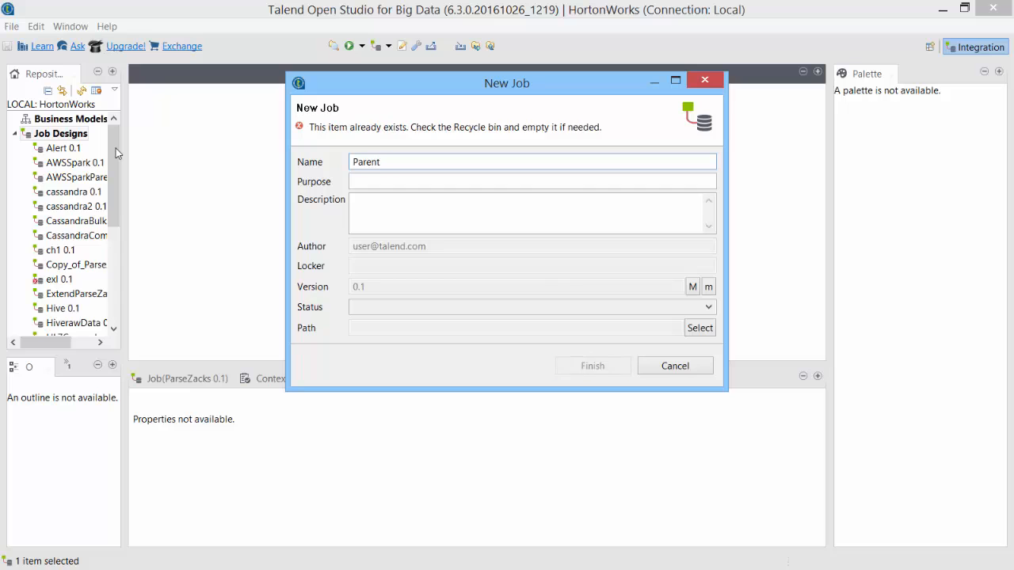
type("Zacks")
key("Return")
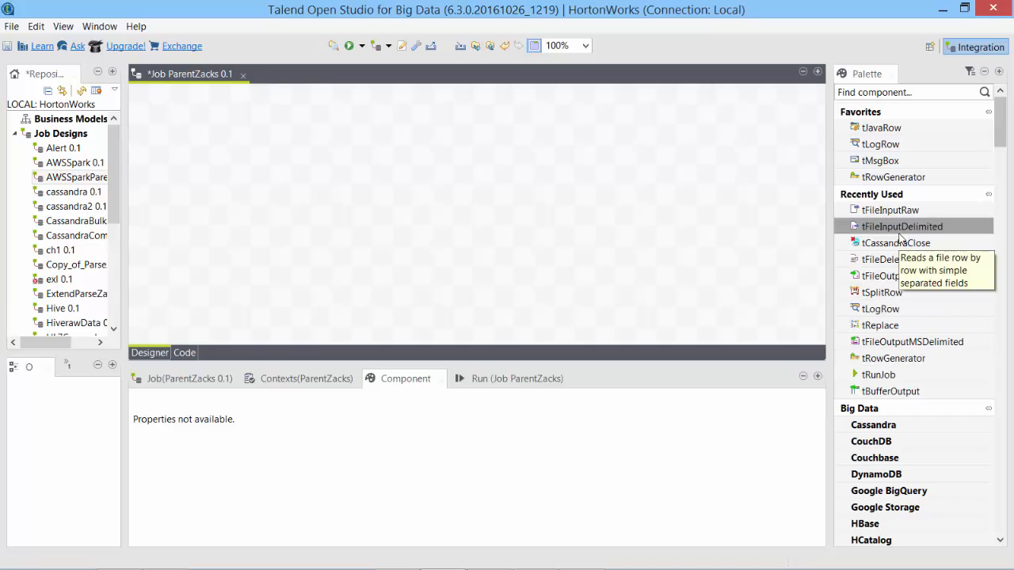
Add a tFileInputDelimited component that reads stocks.txt from the Talend folder.
left_click_drag(900, 236, 360, 218)
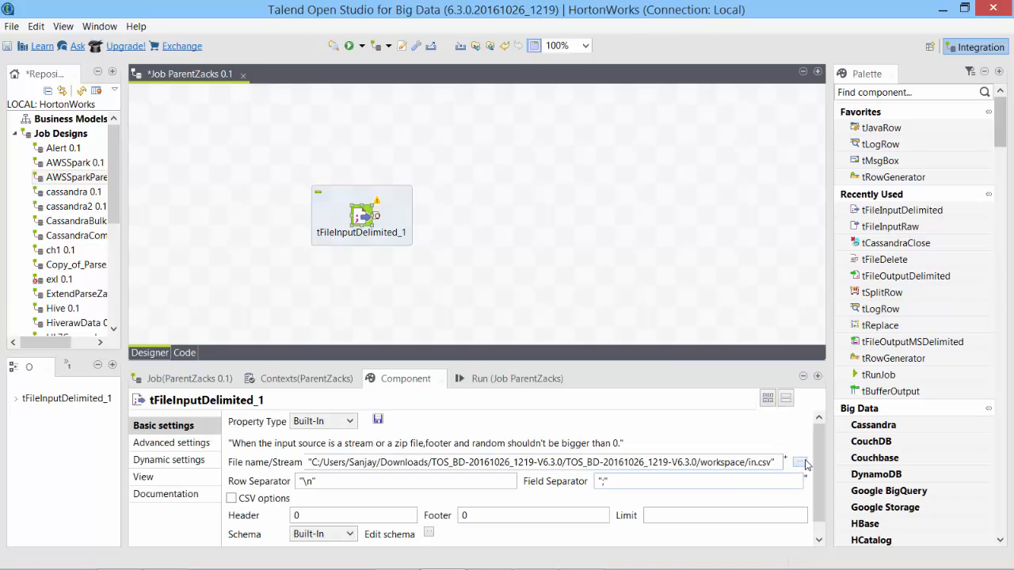
left_click(799, 461)
scroll(63, 238, "up", 4)
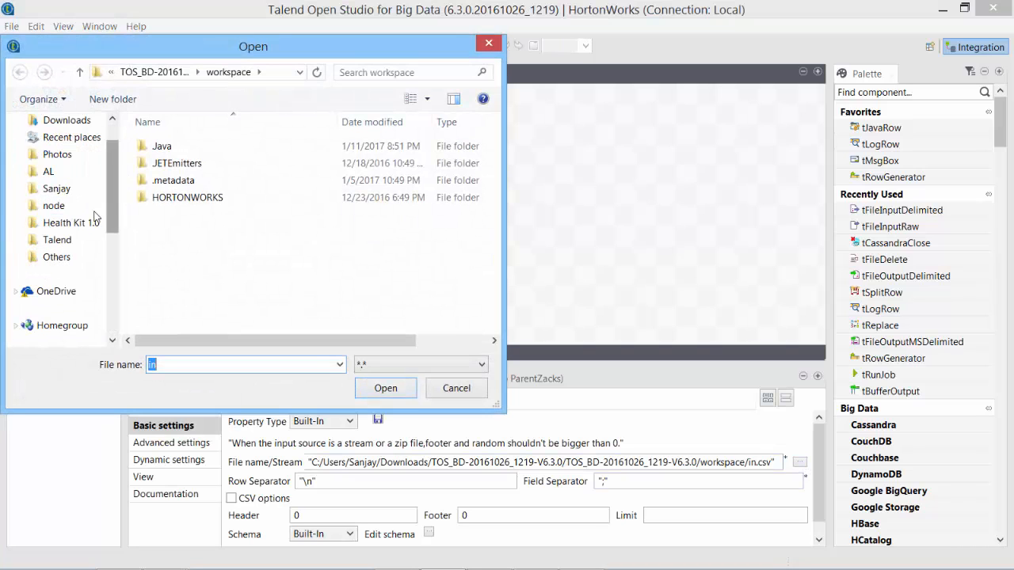
left_click(65, 241)
left_click(194, 197)
left_click(186, 215)
double_click(188, 231)
Define the input file's schema with a single column named stock.
left_click(429, 532)
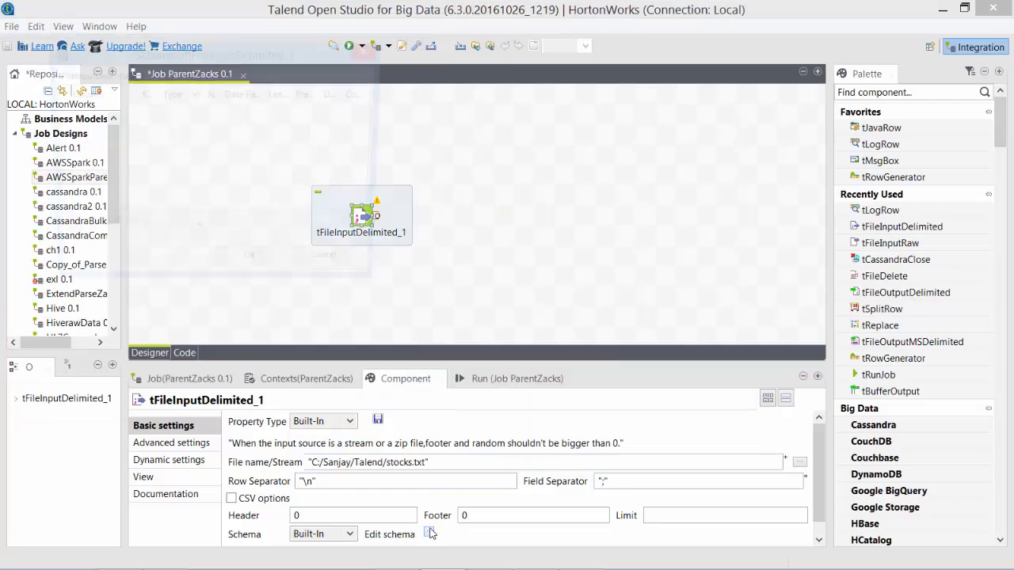
left_click(59, 232)
left_click(85, 107)
type("stock")
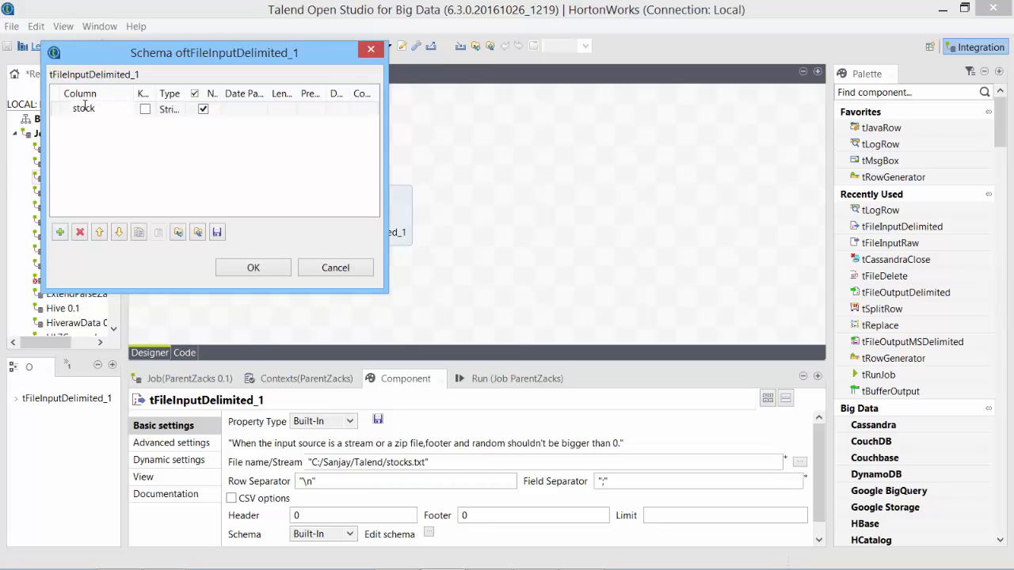
left_click(254, 267)
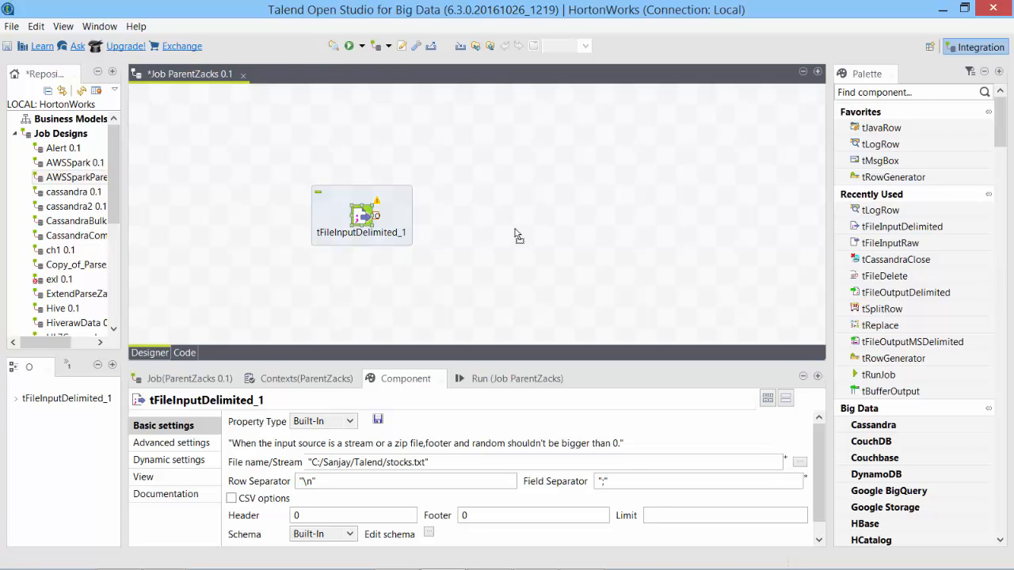
Test the input through a linked tLogRow, which prints AAPL and TSLA, then delete tLogRow_1.
left_click_drag(516, 230, 512, 233)
left_click_drag(377, 215, 506, 236)
left_click(349, 46)
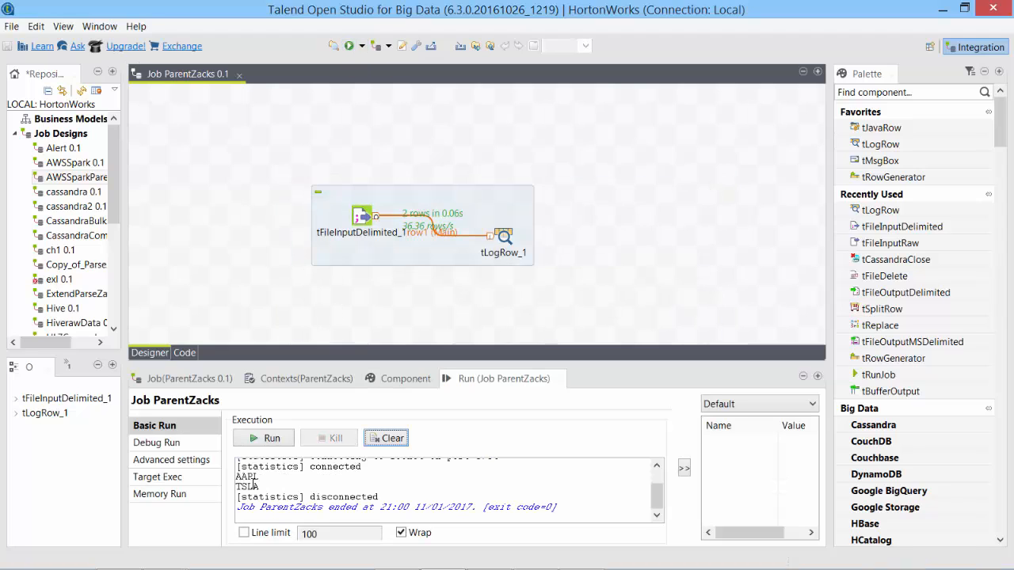
left_click(503, 376)
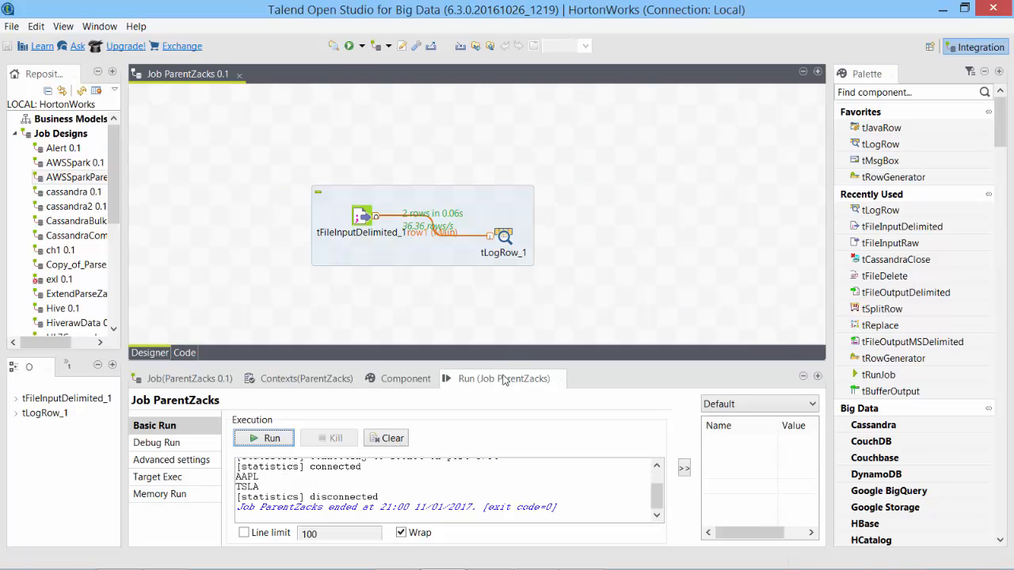
left_click(502, 238)
key("Delete")
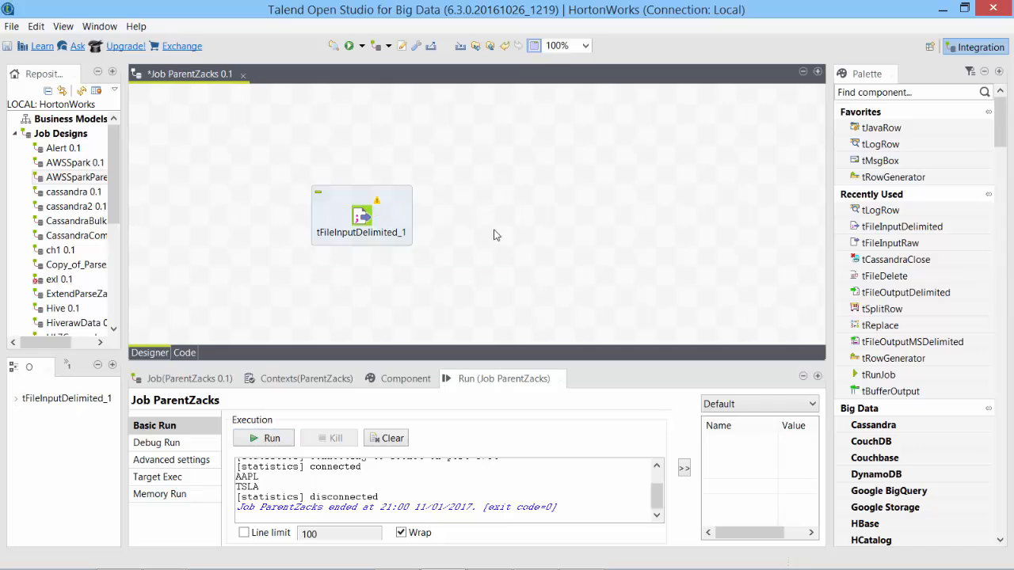
Place ParseZacks as tRunJob_1, link it from tFileInputDelimited_1 via row1, and enable Transmit whole context.
scroll(69, 222, "down", 5)
left_click(75, 221)
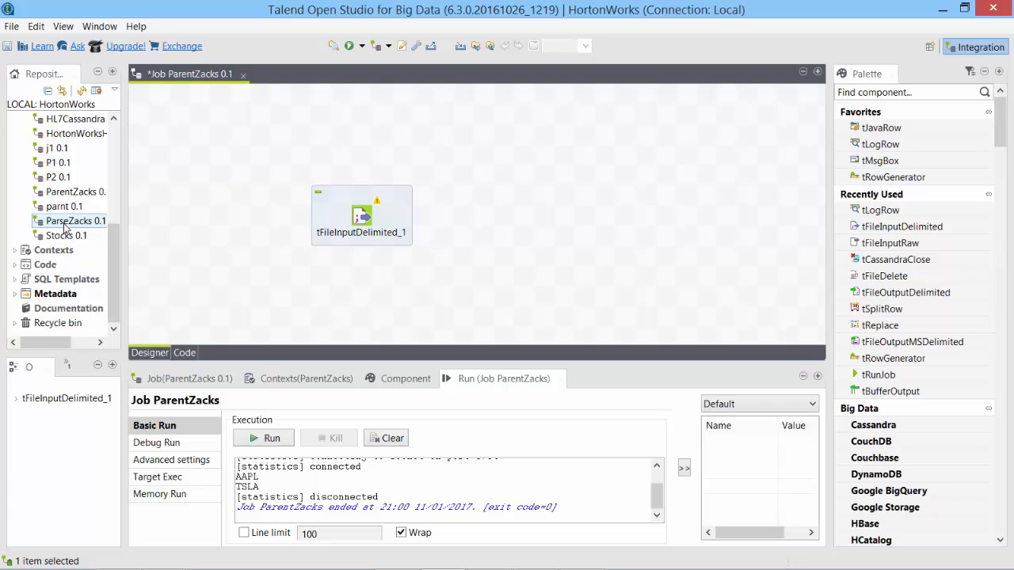
left_click_drag(188, 230, 514, 217)
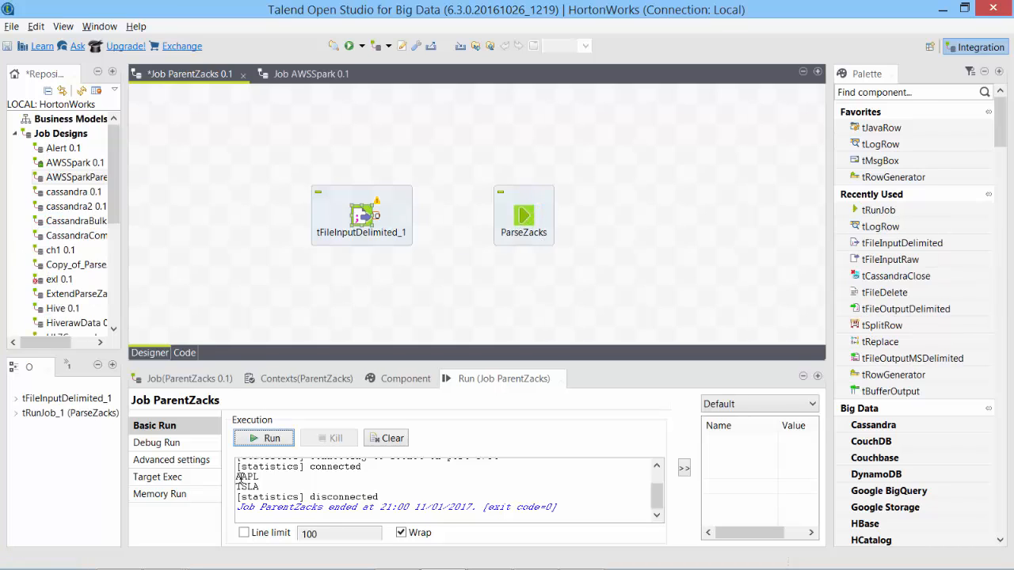
mouse_move(240, 476)
left_mouse_down()
mouse_move(244, 494)
mouse_move(248, 486)
left_mouse_up()
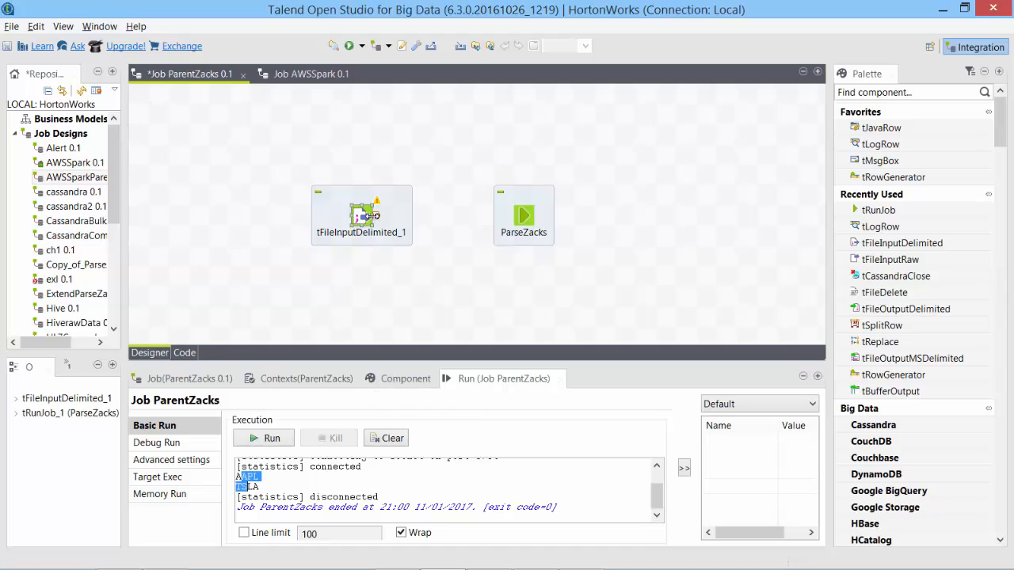
left_click_drag(375, 219, 431, 230)
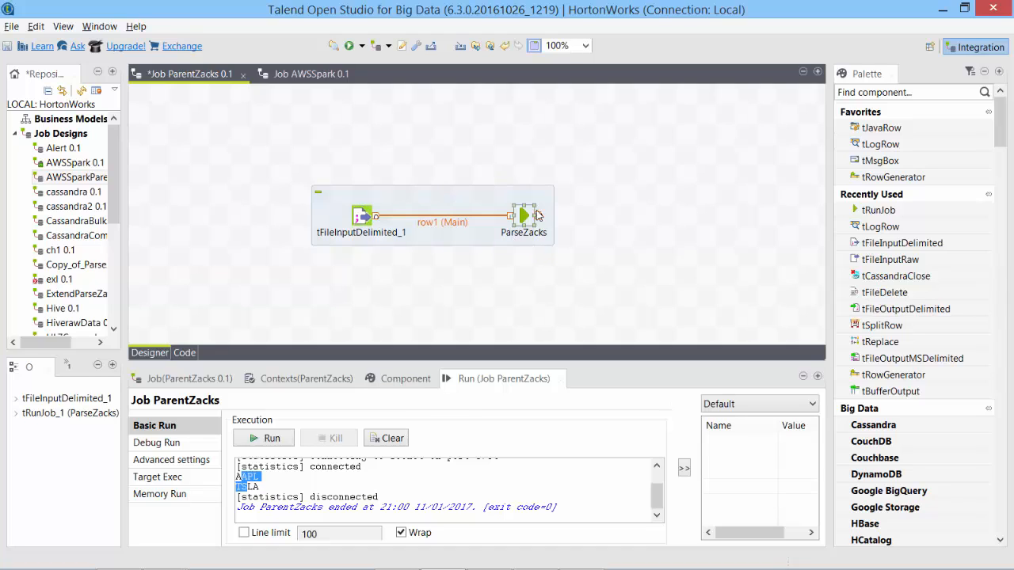
left_click(381, 384)
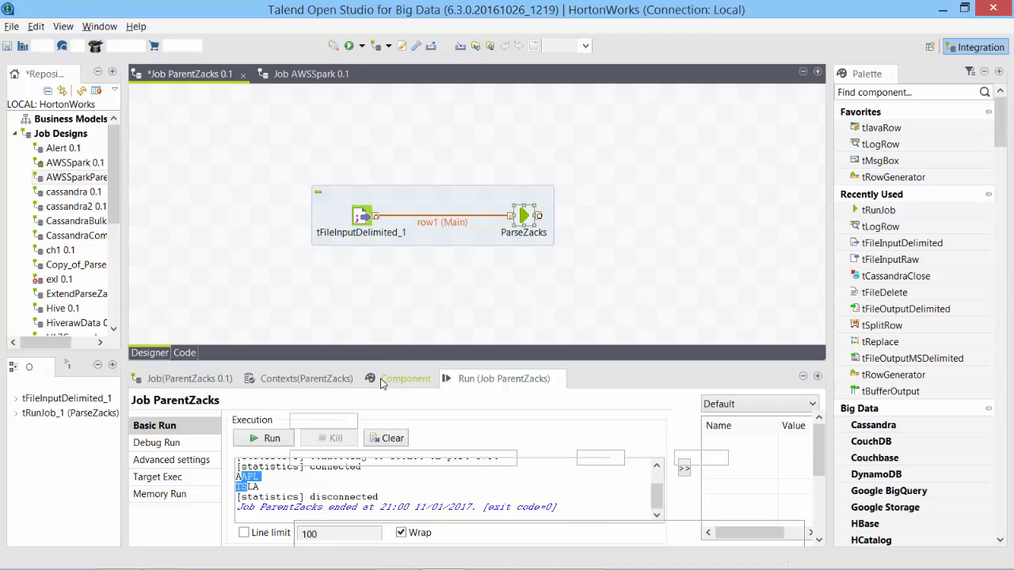
left_click(274, 508)
left_click_drag(819, 448, 819, 513)
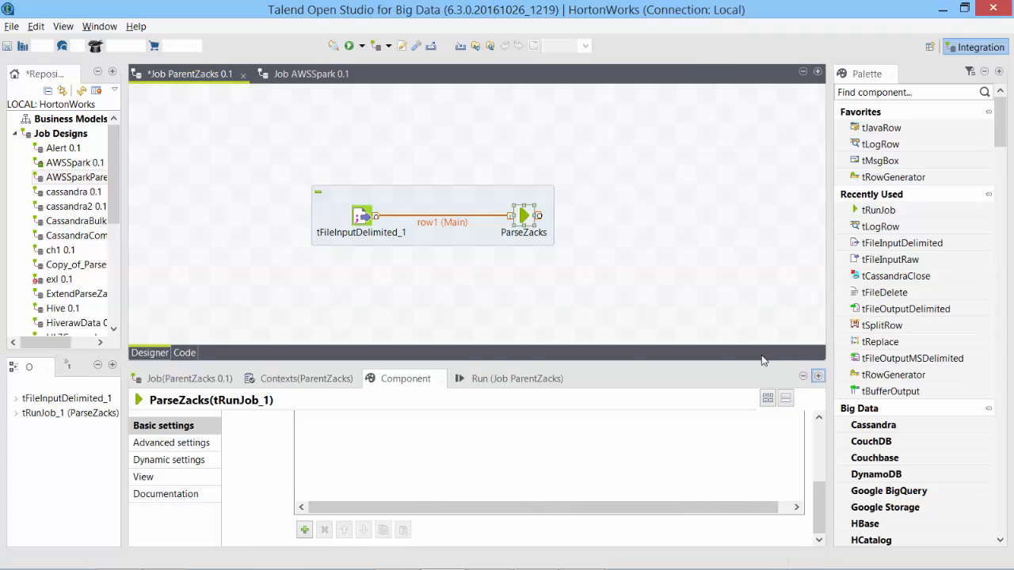
Add the stock context parameter, run ParentZacks (2 rows in 24.02s), and open ParseZacks.
left_click(818, 377)
left_click(204, 377)
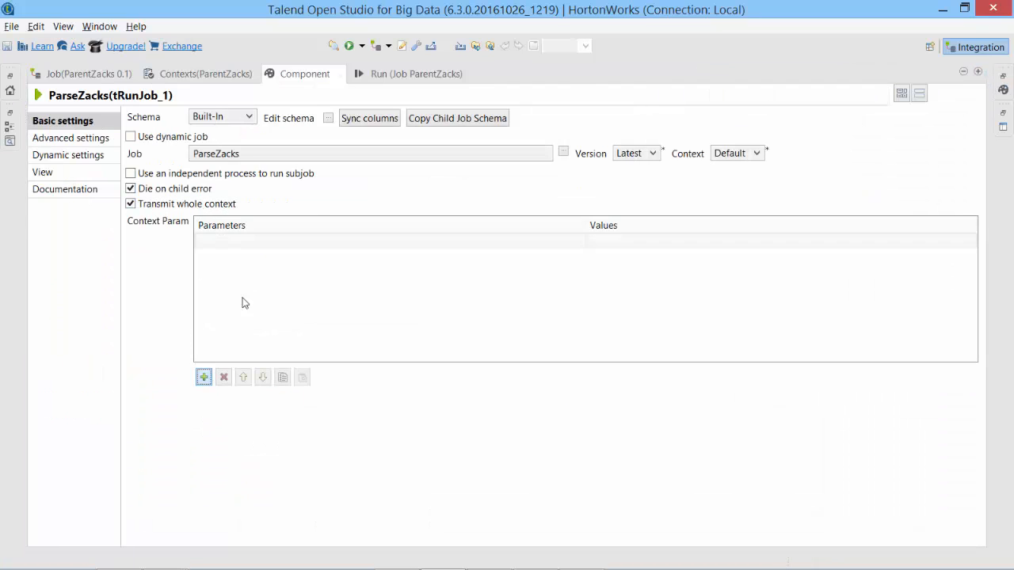
left_click(237, 242)
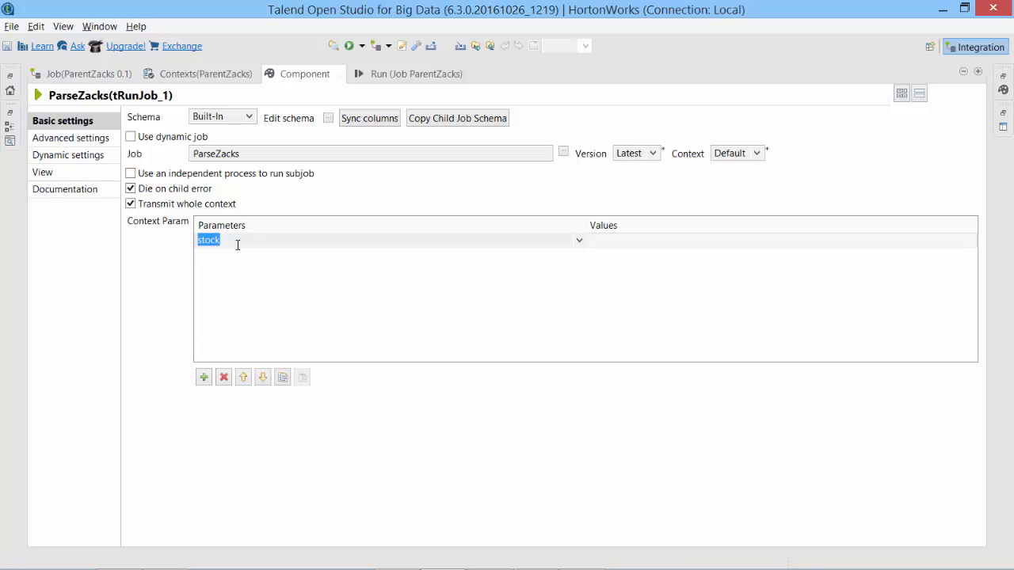
left_click(661, 253)
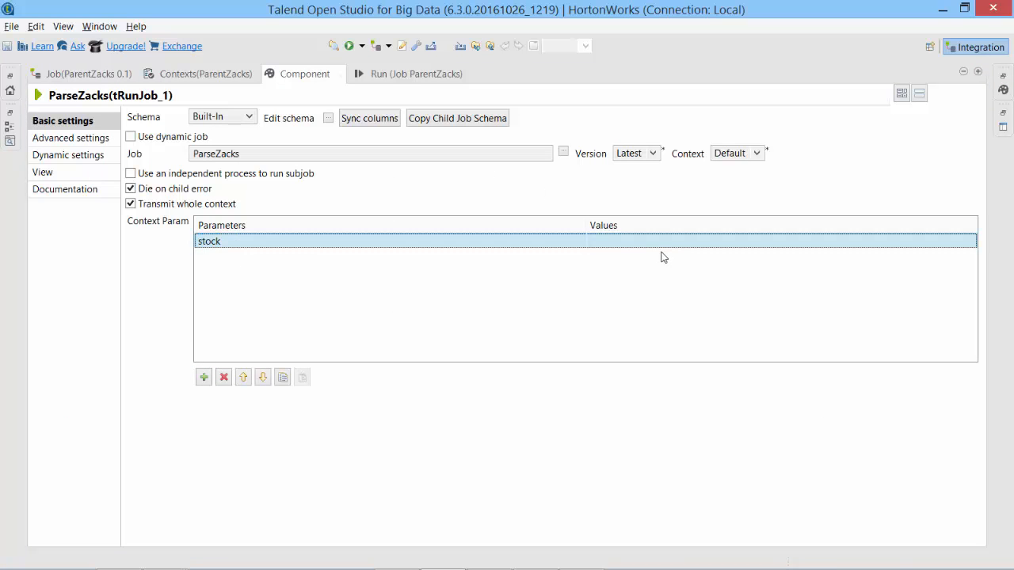
key("F6")
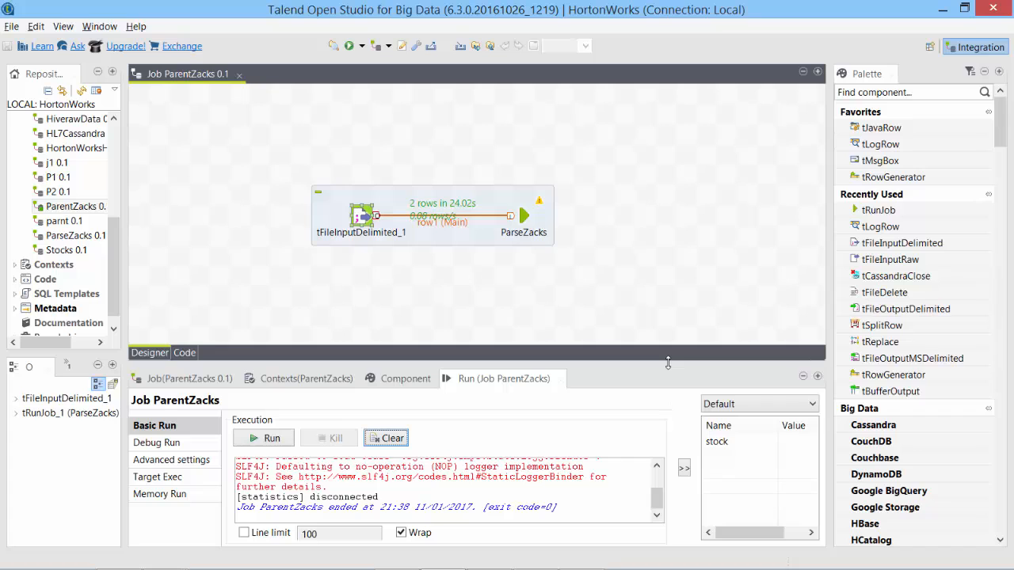
double_click(524, 222)
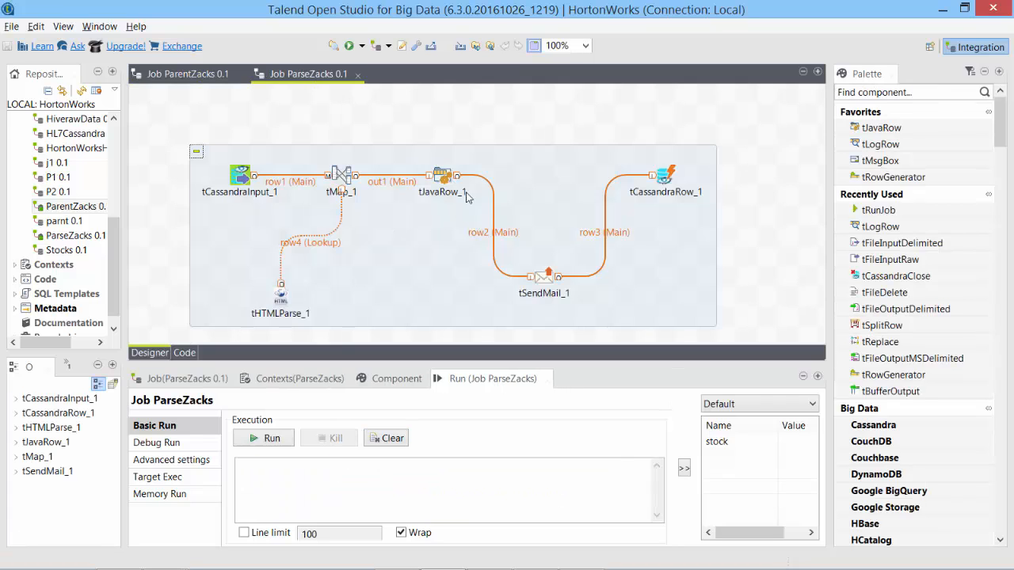
Maximize tJavaRow_1's code, review the growth and momentum rating if-blocks, then restore the layout.
left_click(448, 177)
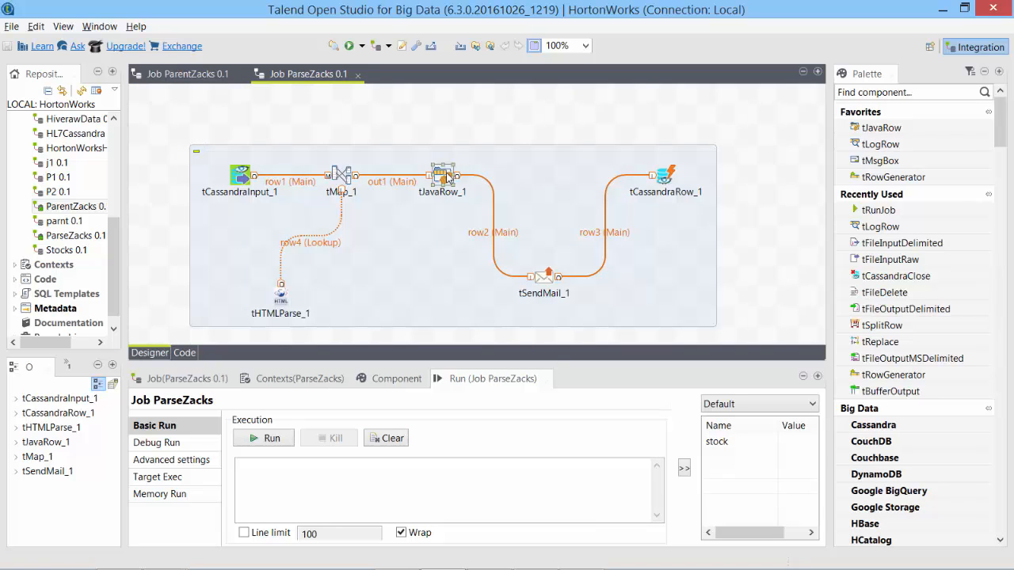
double_click(449, 178)
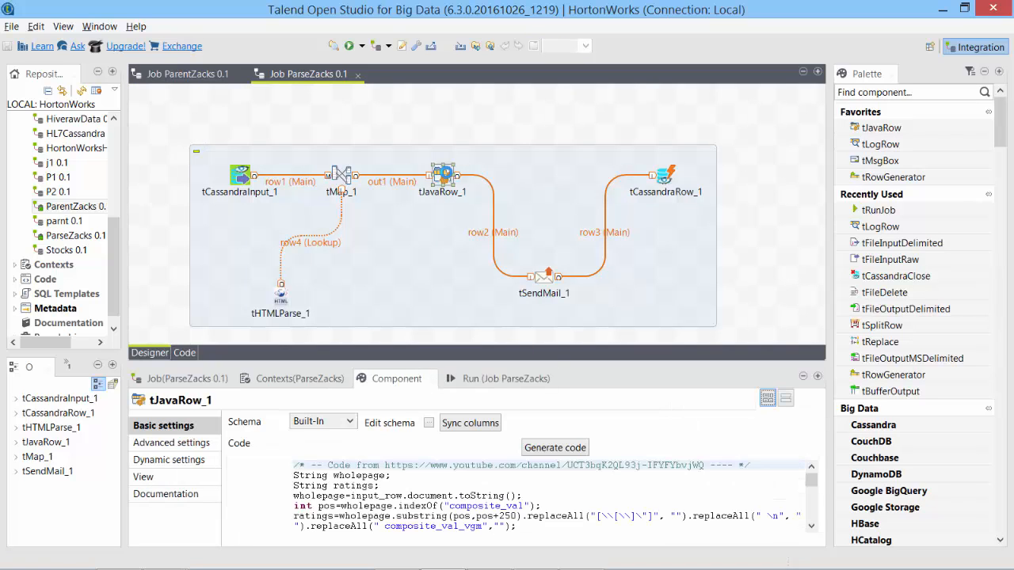
left_click(818, 378)
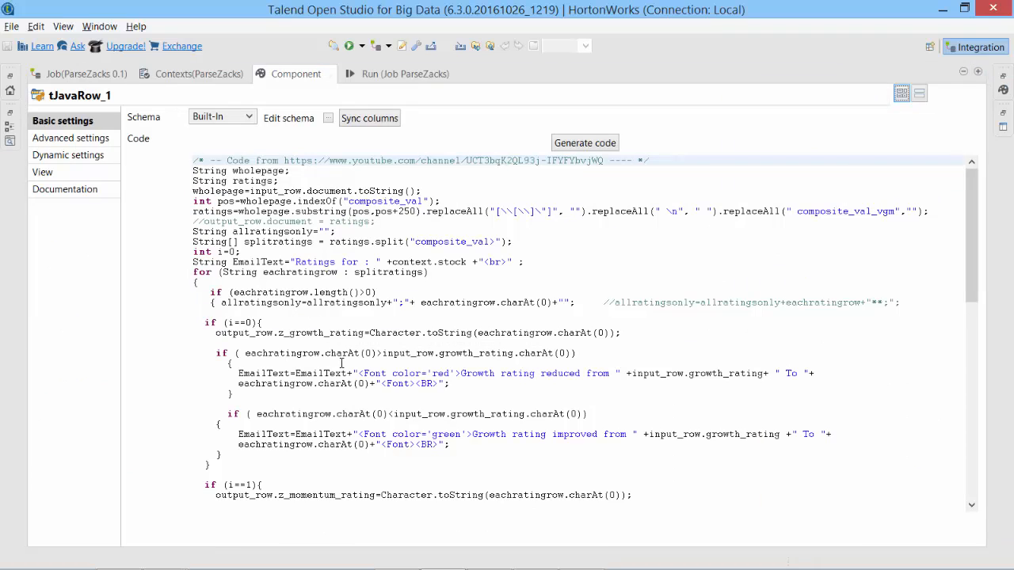
left_click_drag(217, 346, 320, 453)
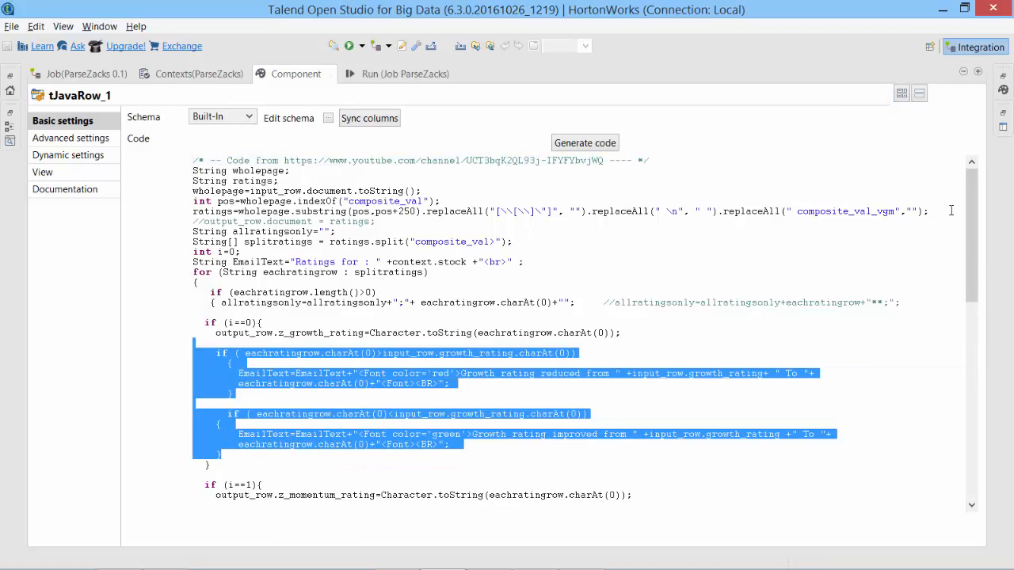
left_click_drag(977, 268, 971, 349)
left_click_drag(228, 270, 240, 400)
scroll(293, 440, "down", 2)
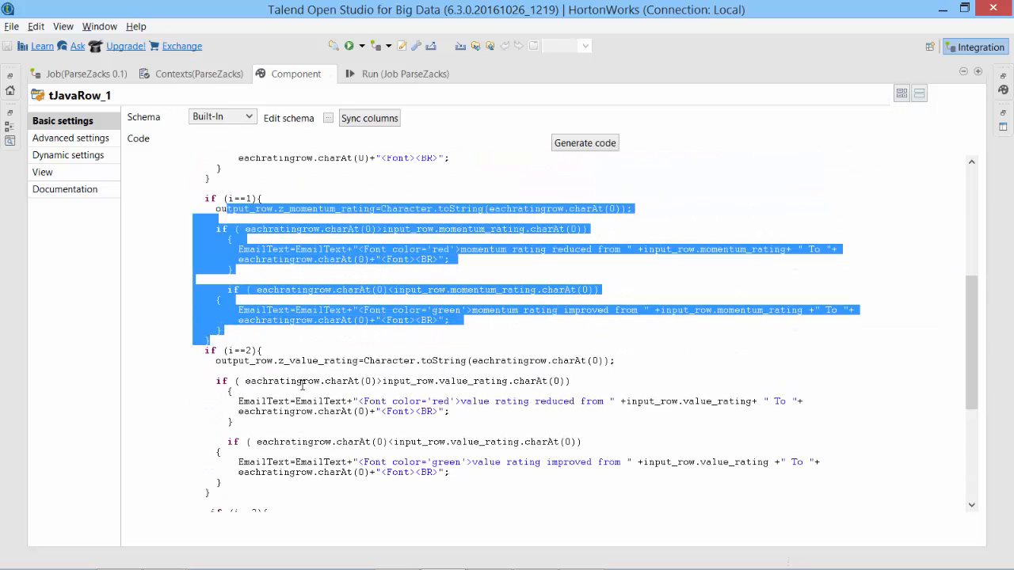
left_click(384, 465)
scroll(384, 465, "down", 1)
left_click(977, 72)
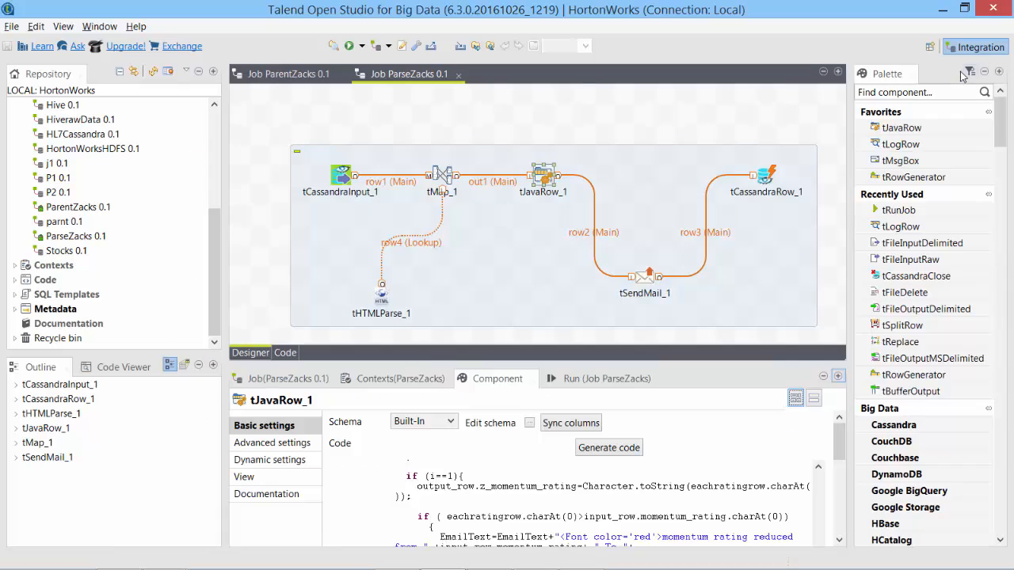
Create a routine named FormatEmail under Code > Routines.
left_click(16, 280)
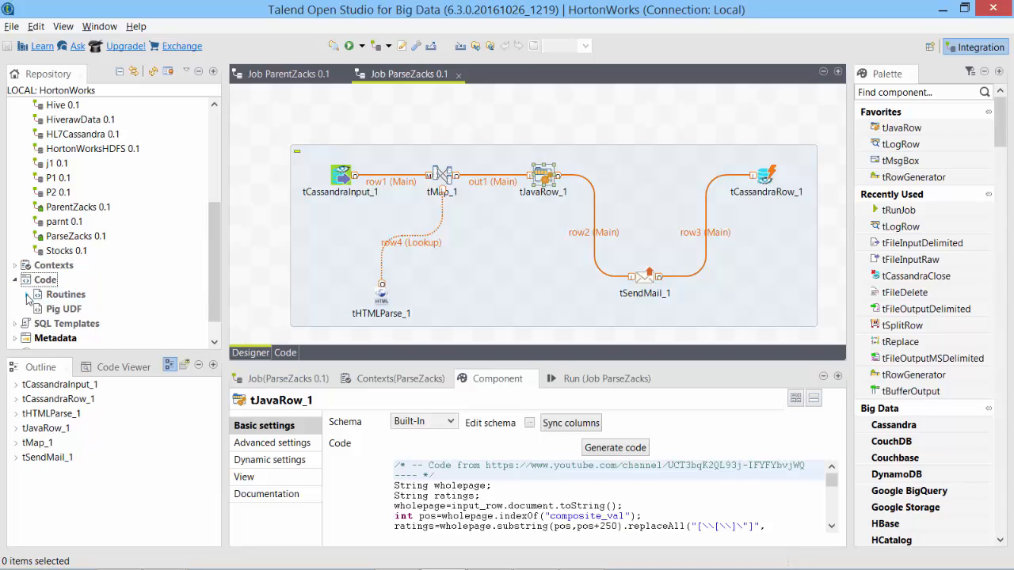
left_click(27, 294)
right_click(65, 298)
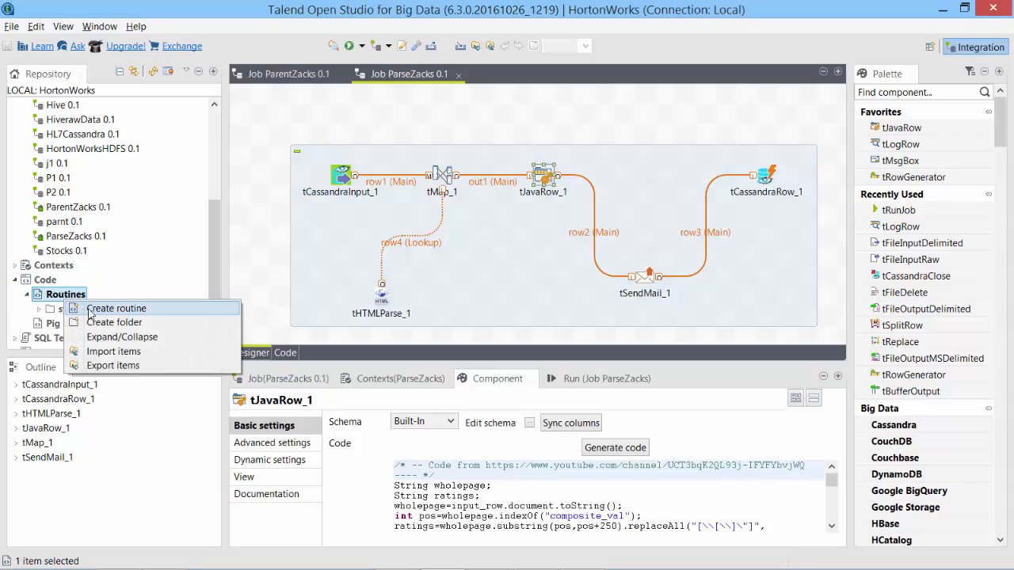
left_click(90, 309)
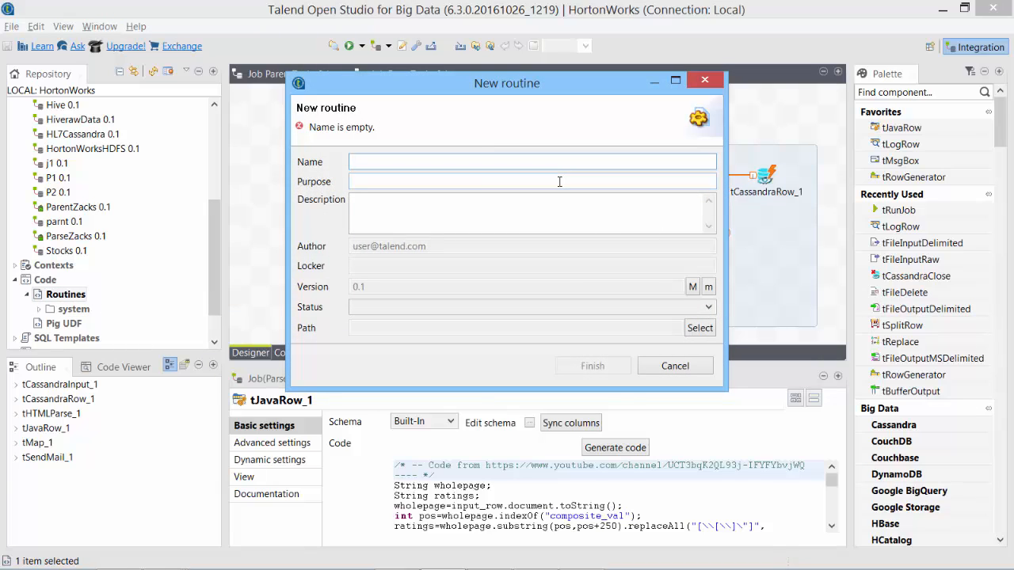
type("F")
key("BackSpace")
type("FormatEmail")
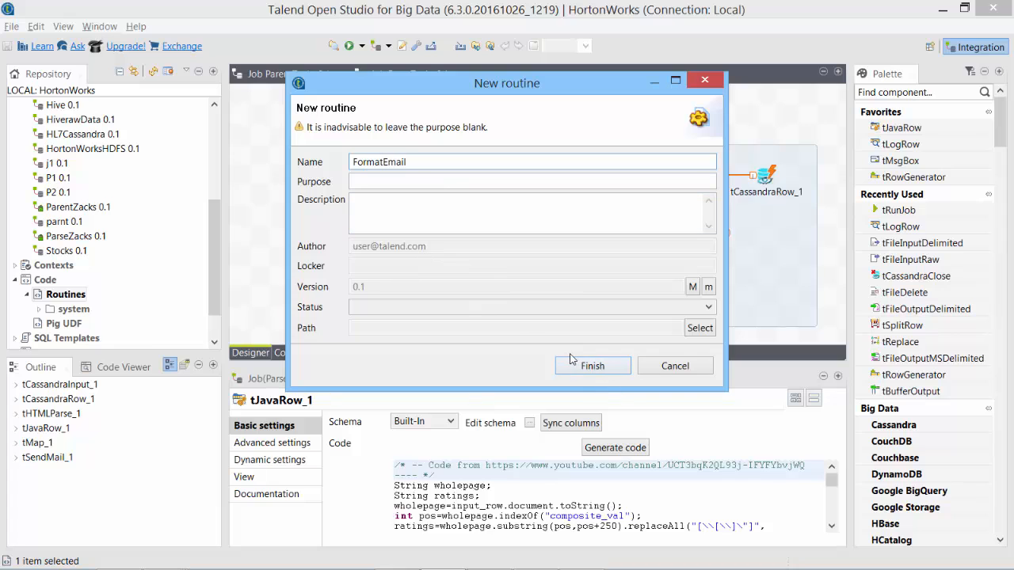
left_click(607, 365)
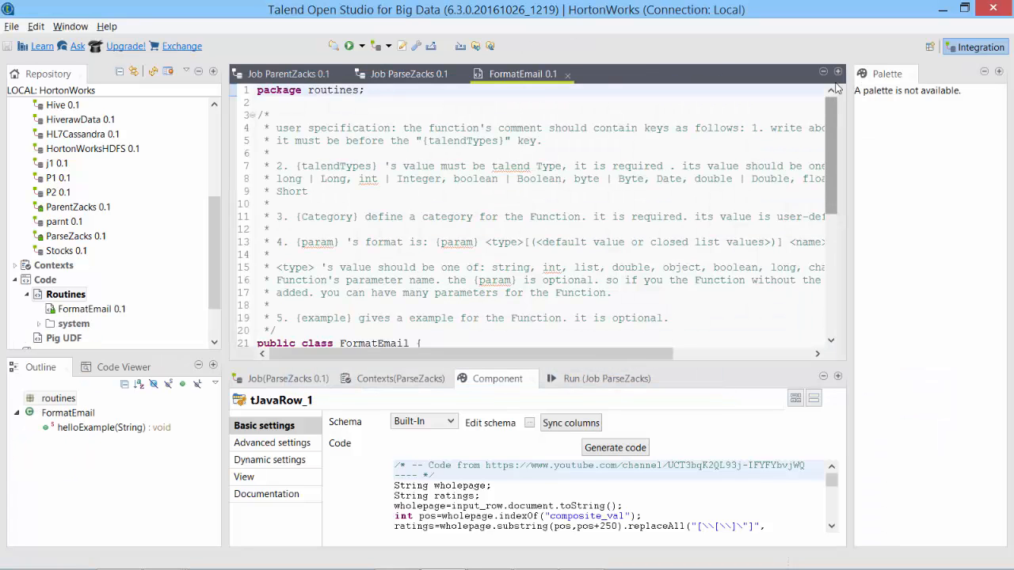
Replace the maximized routine template's code with the pasted EmailFormat class.
left_click(838, 71)
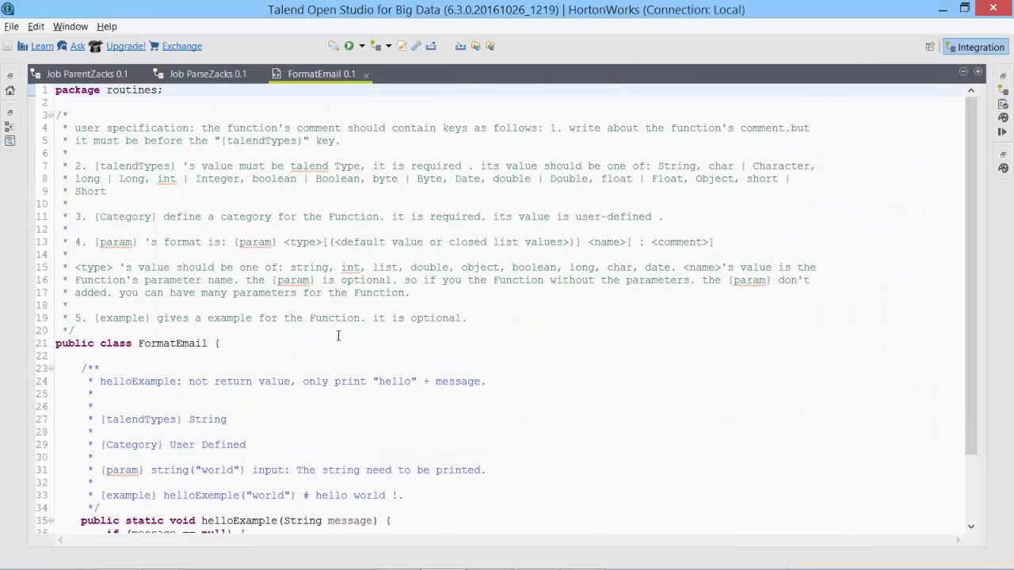
scroll(338, 335, "down", 2)
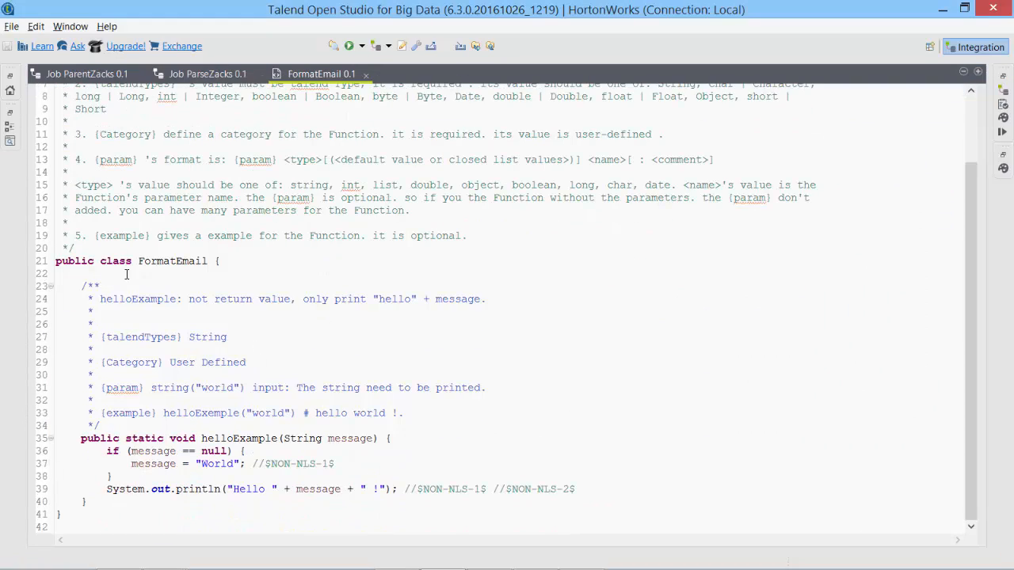
left_click_drag(61, 260, 210, 261)
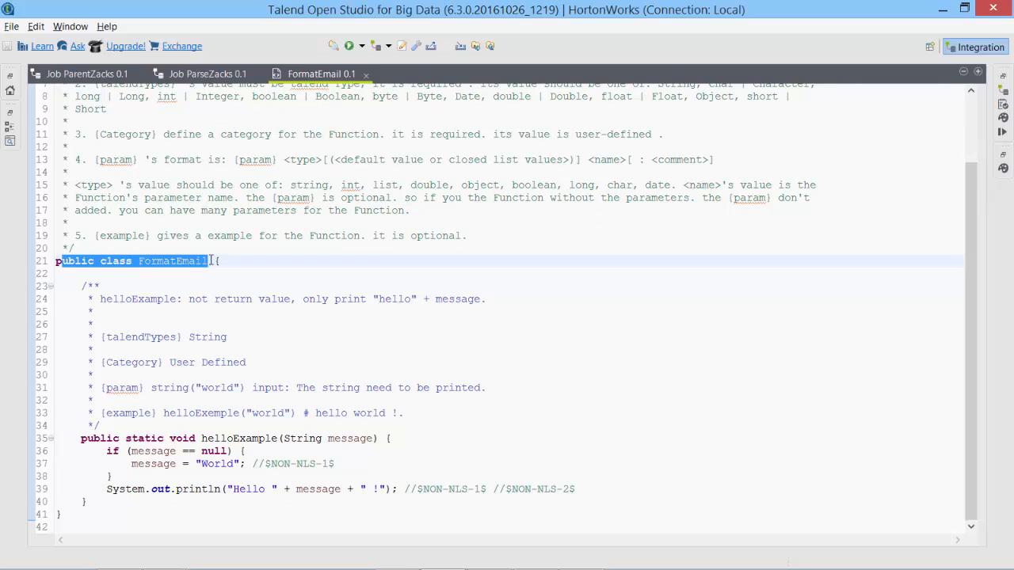
left_click_drag(196, 437, 320, 448)
double_click(246, 438)
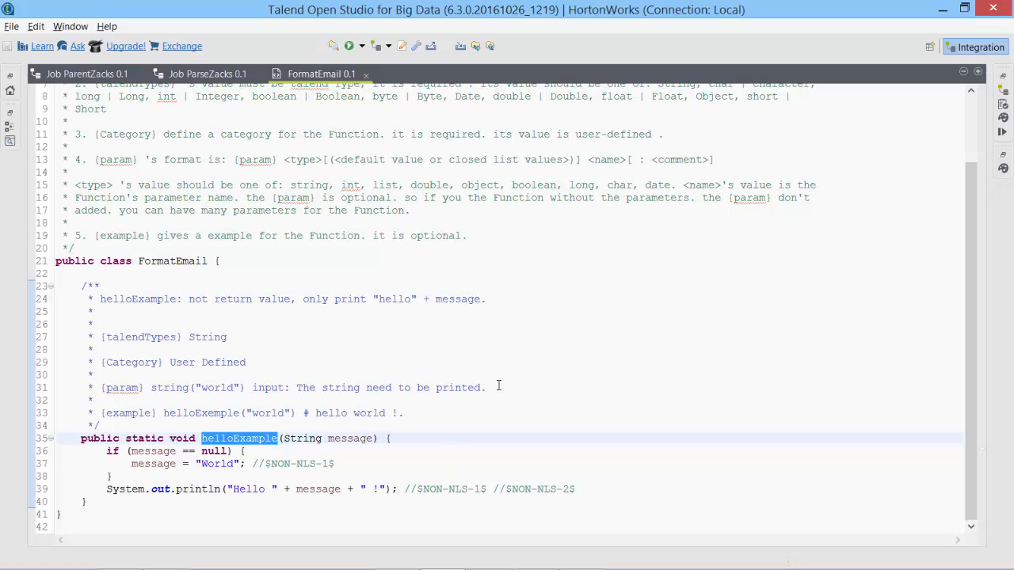
key("ctrl+a")
key("ctrl+v")
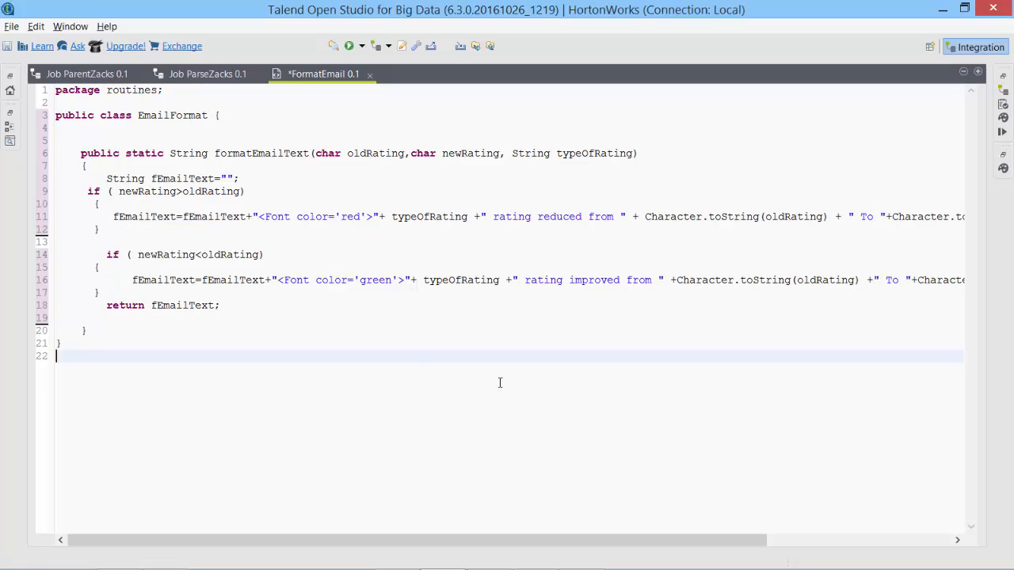
left_click(170, 141)
Rename the routine's class from EmailFormat to FormatEmail.
mouse_move(159, 114)
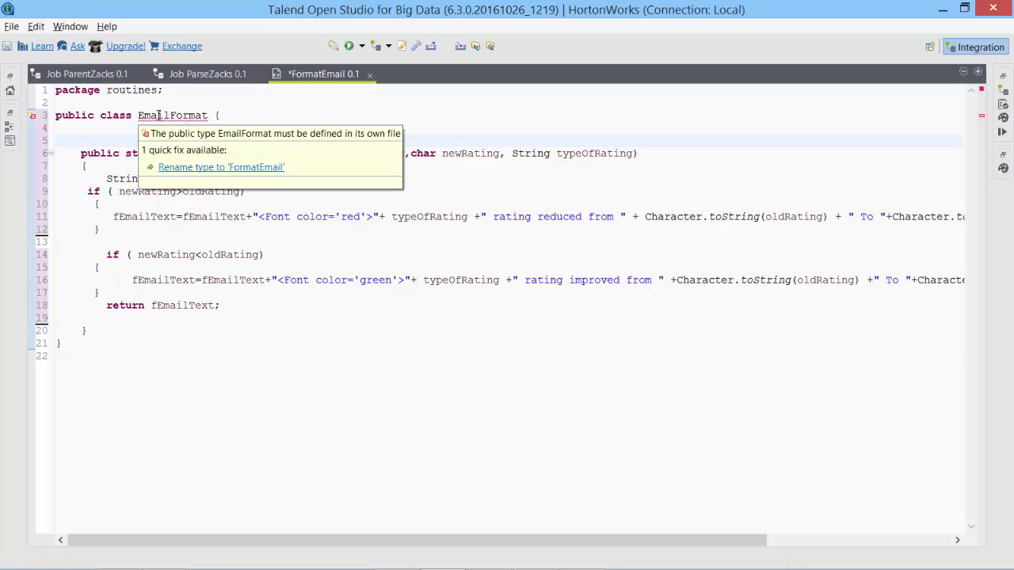
double_click(158, 116)
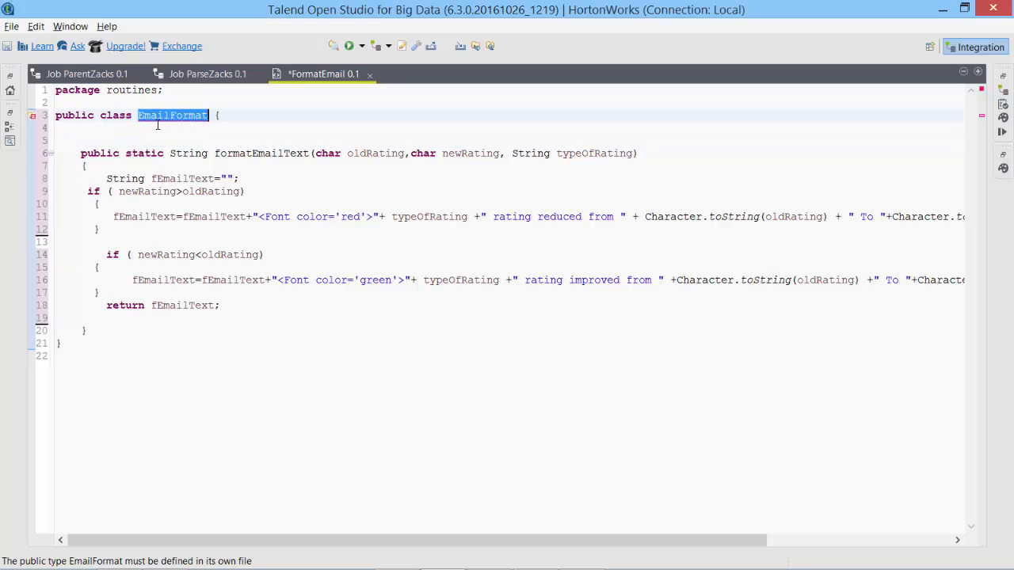
type("FormatEmail")
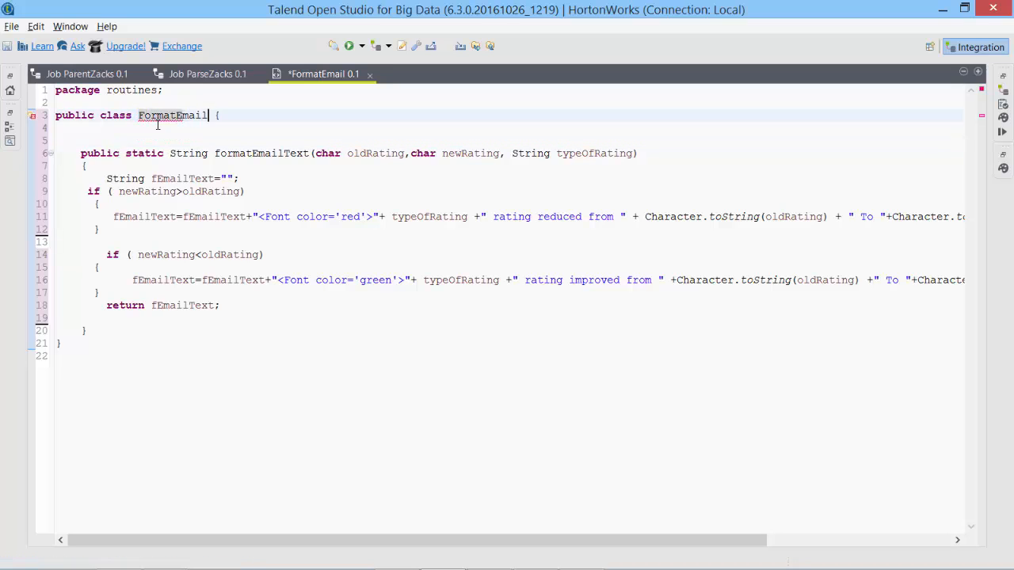
key("ctrl+End")
double_click(162, 116)
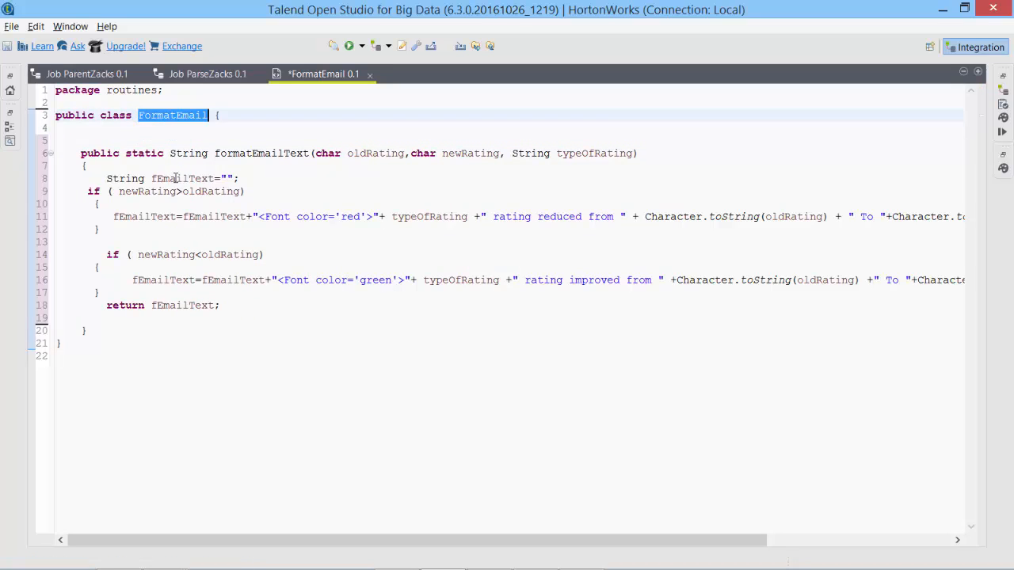
Review formatEmailText's oldRating, newRating and typeOfRating parameters and its red/green font text body.
double_click(260, 152)
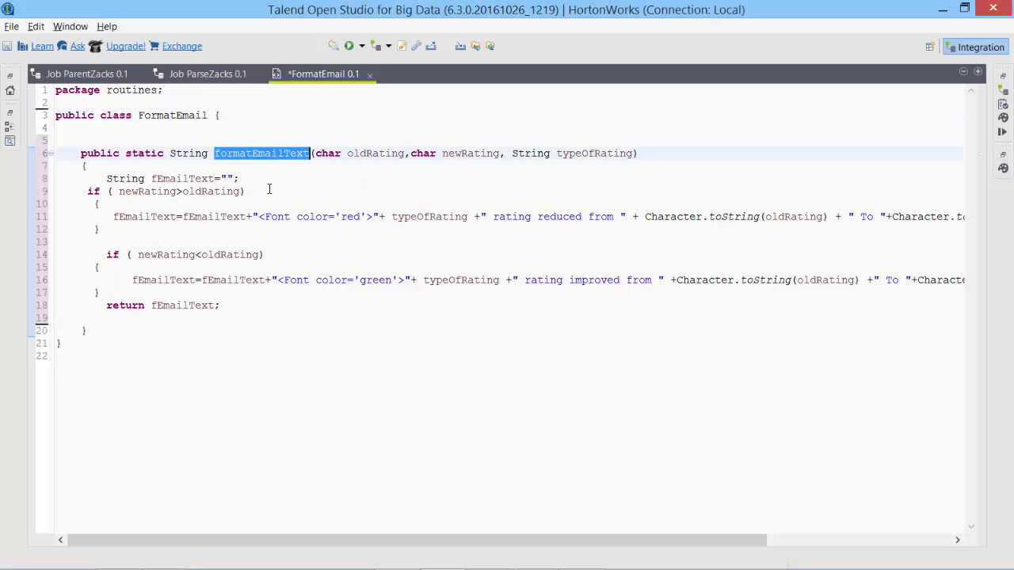
mouse_move(175, 156)
left_click_drag(259, 216, 373, 217)
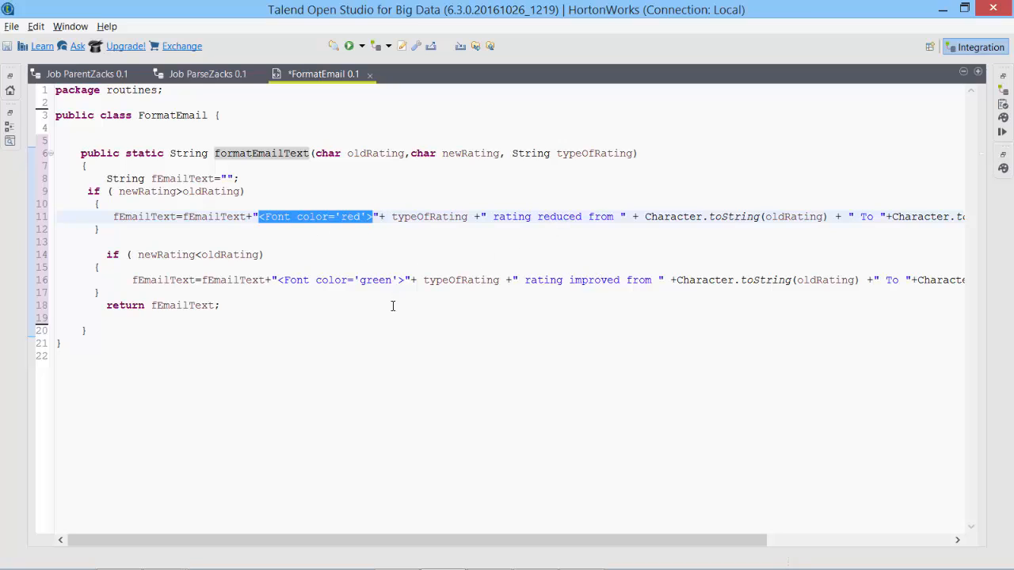
mouse_move(433, 281)
left_click_drag(214, 178, 236, 179)
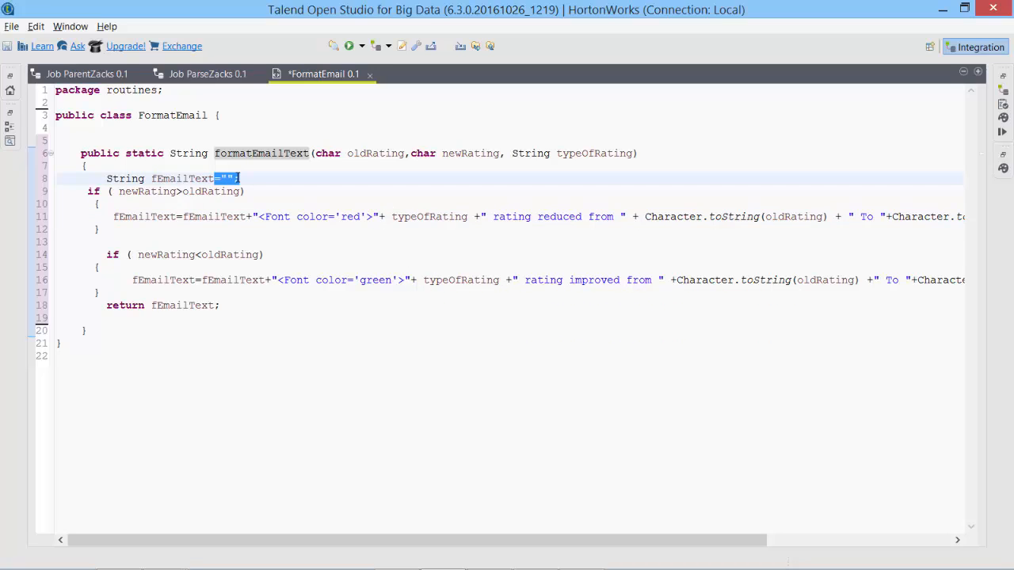
left_click(290, 152)
double_click(369, 155)
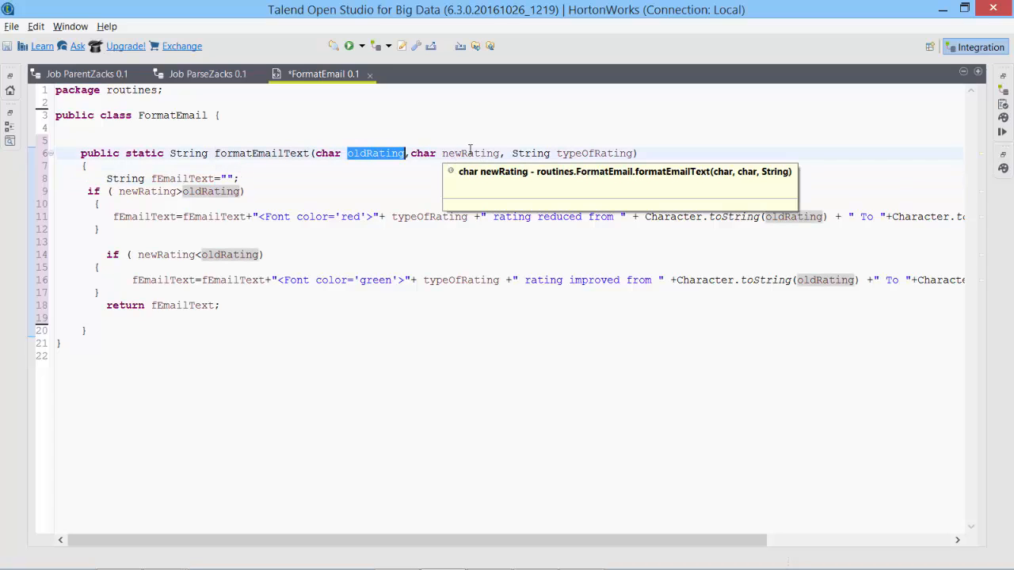
double_click(470, 155)
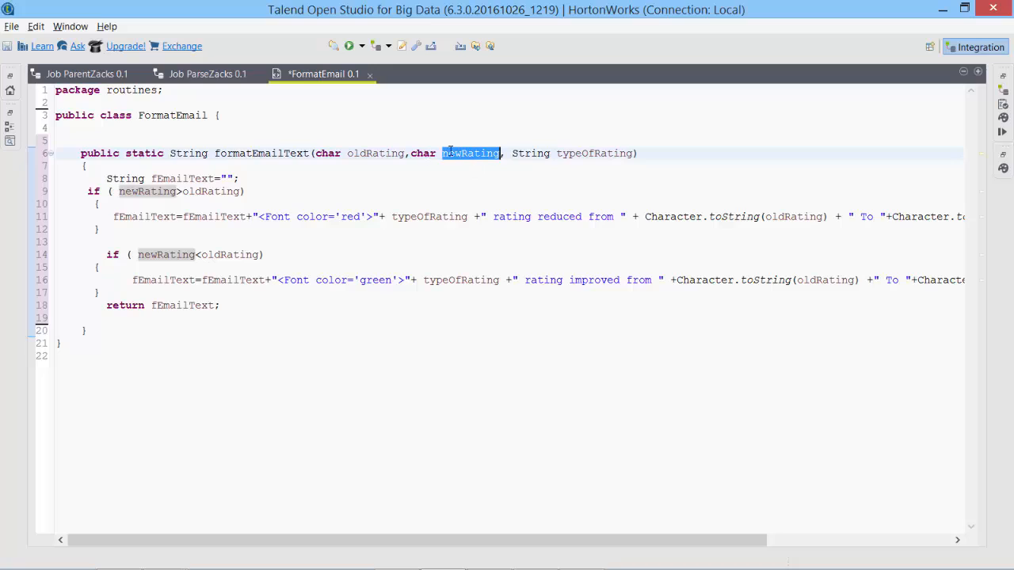
left_click(599, 153)
double_click(600, 153)
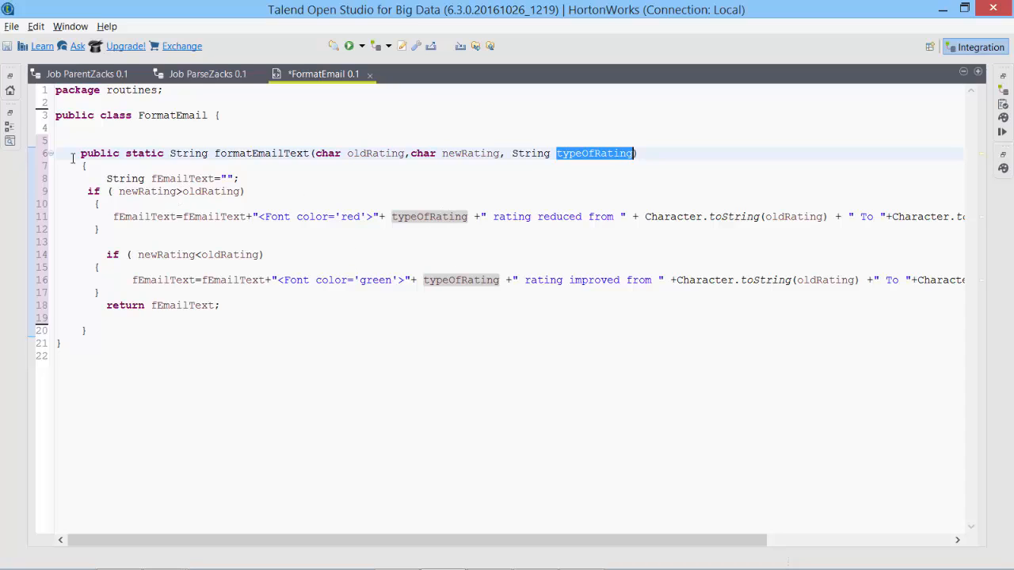
left_click(98, 178)
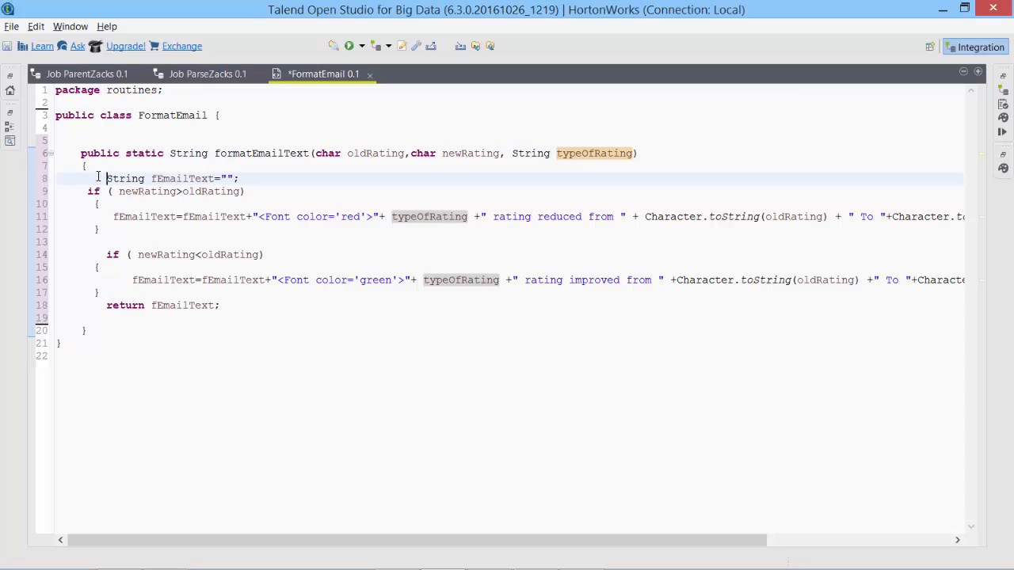
left_click_drag(84, 192, 254, 324)
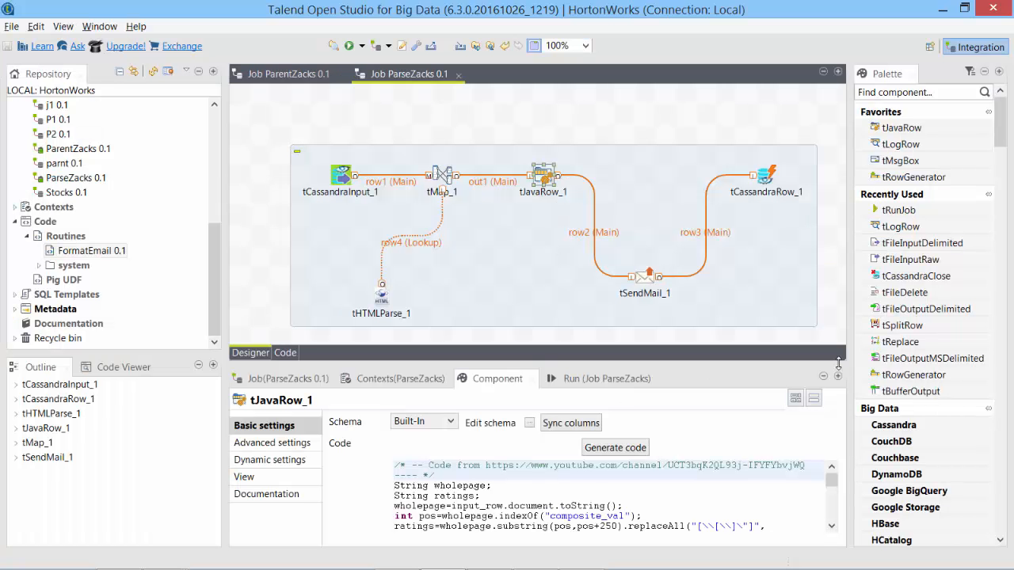
Replace the momentum-rating if-blocks with the pasted context.EmailString FormatEmail line, then copy that statement.
left_click(837, 377)
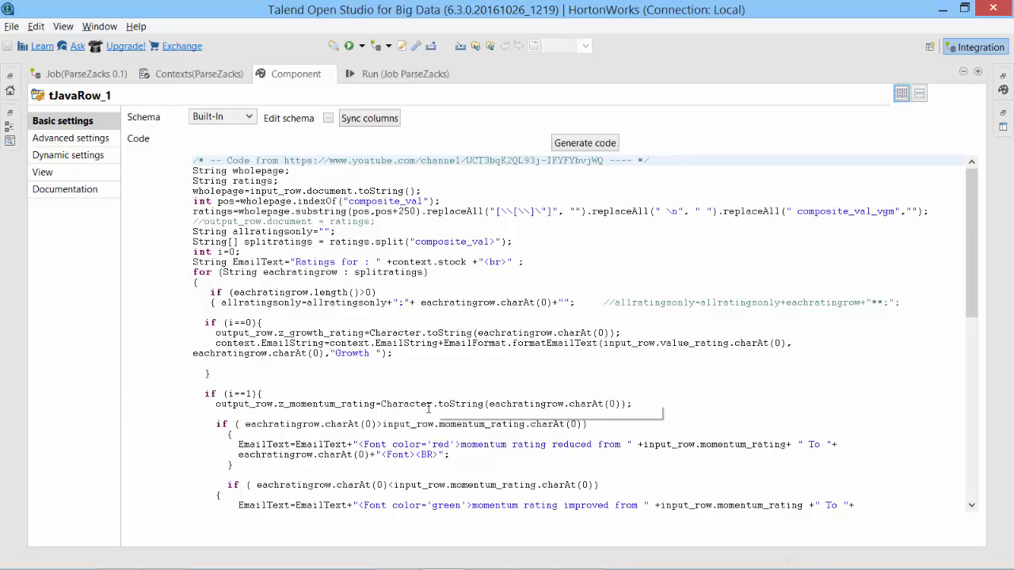
scroll(437, 391, "down", 4)
scroll(437, 391, "up", 1)
left_click_drag(217, 273, 416, 375)
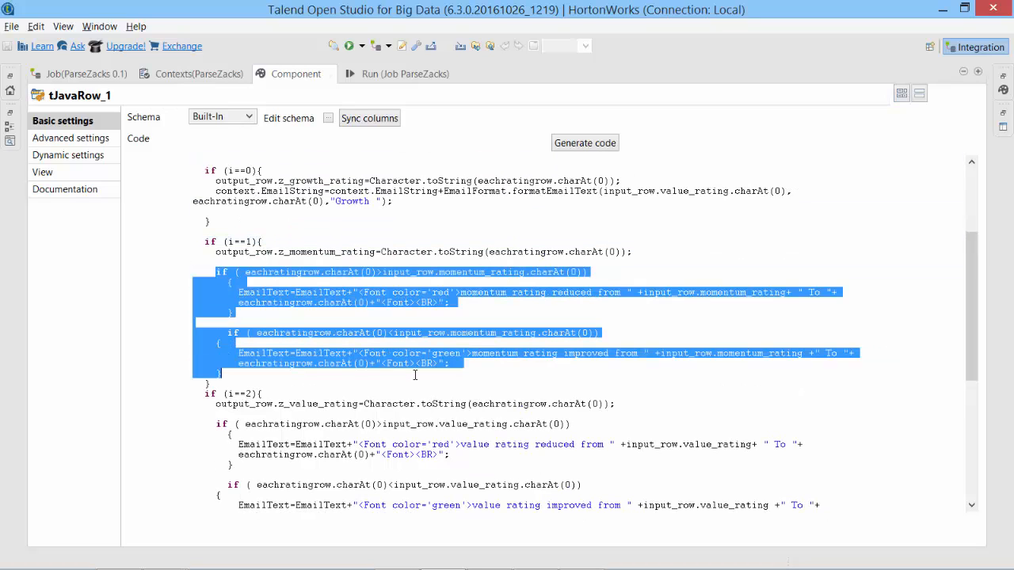
type("context.EmailString=context.EmailString+FormatEmail.formatEmailText(input_row.value_rating.charAt(0), eachratingrow.charAt(0),\"Momentum \");")
key("Return")
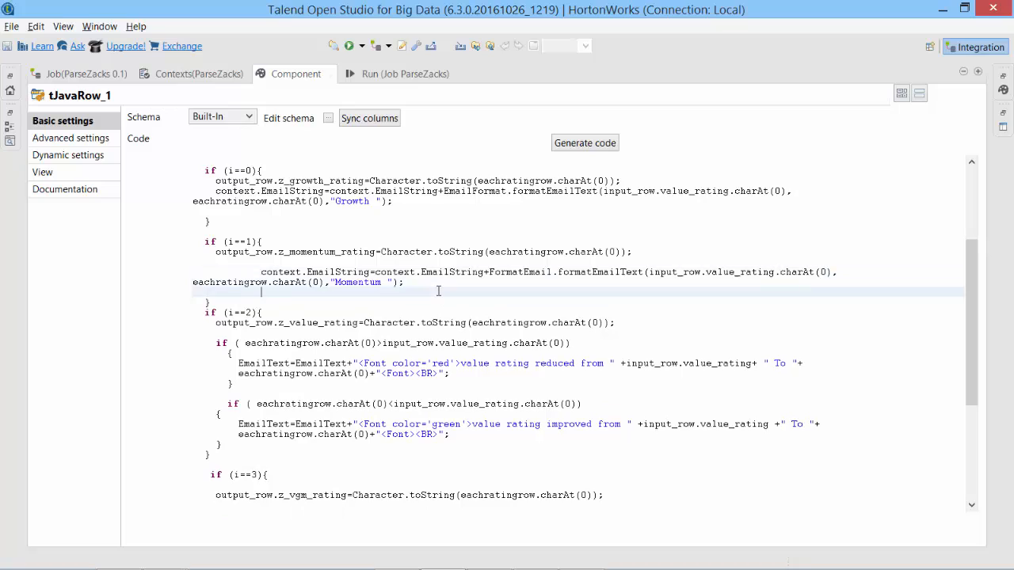
key("Up")
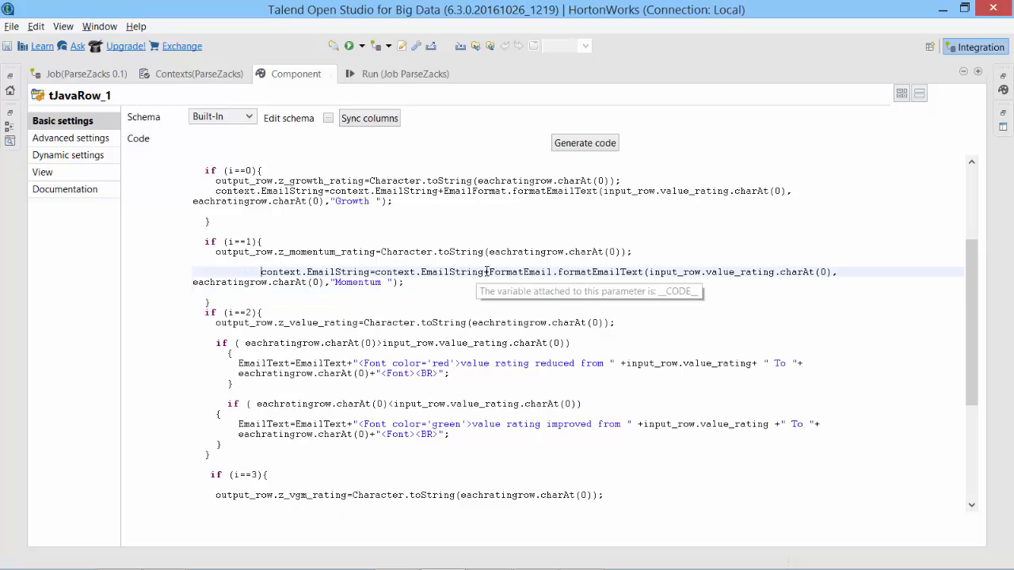
left_click_drag(488, 272, 829, 272)
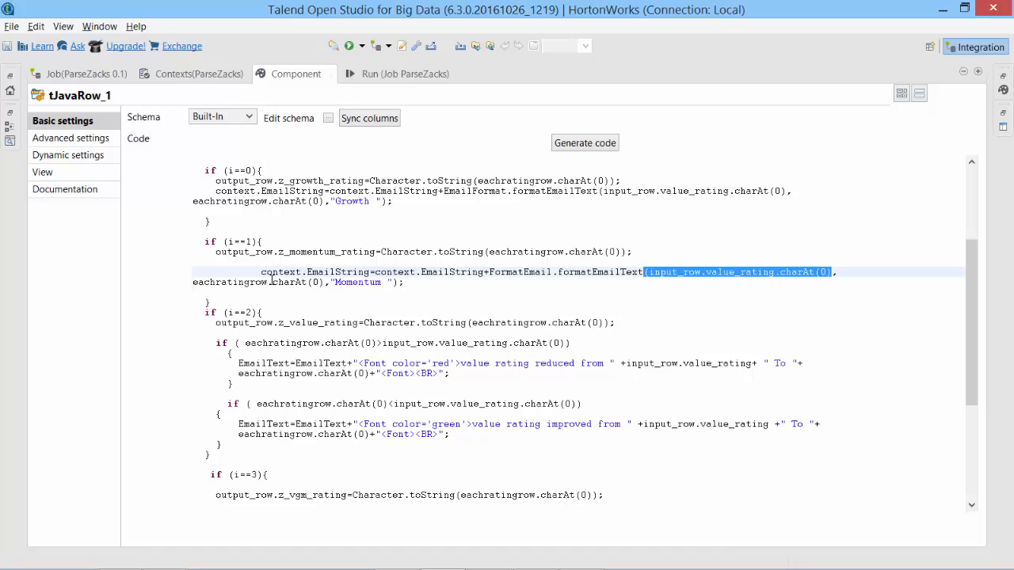
left_click_drag(216, 273, 312, 282)
double_click(365, 282)
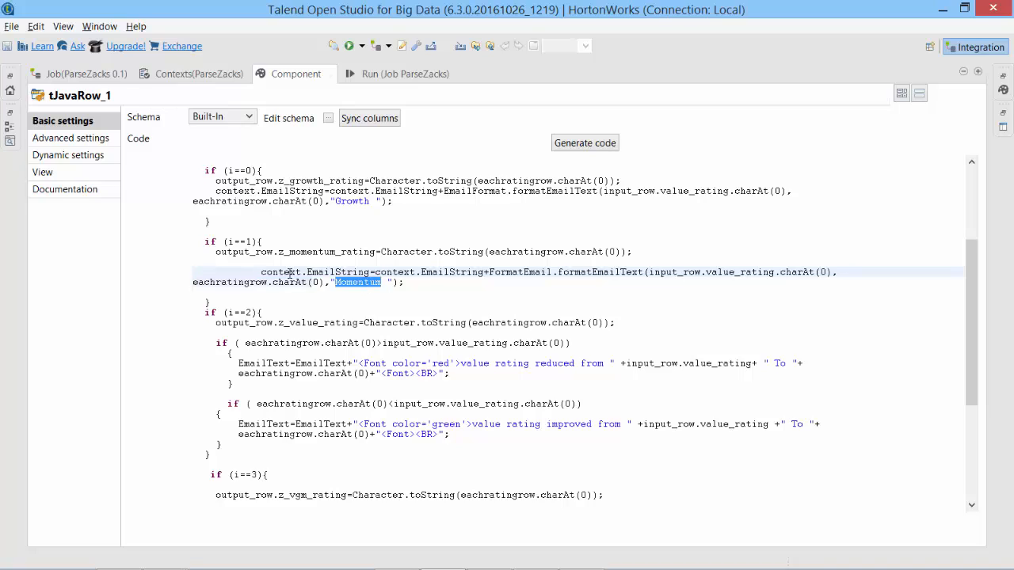
left_click(486, 272)
key("ctrl+shift+Left")
key("ctrl+shift+Left")
key("ctrl+shift+Left")
key("ctrl+shift+Left")
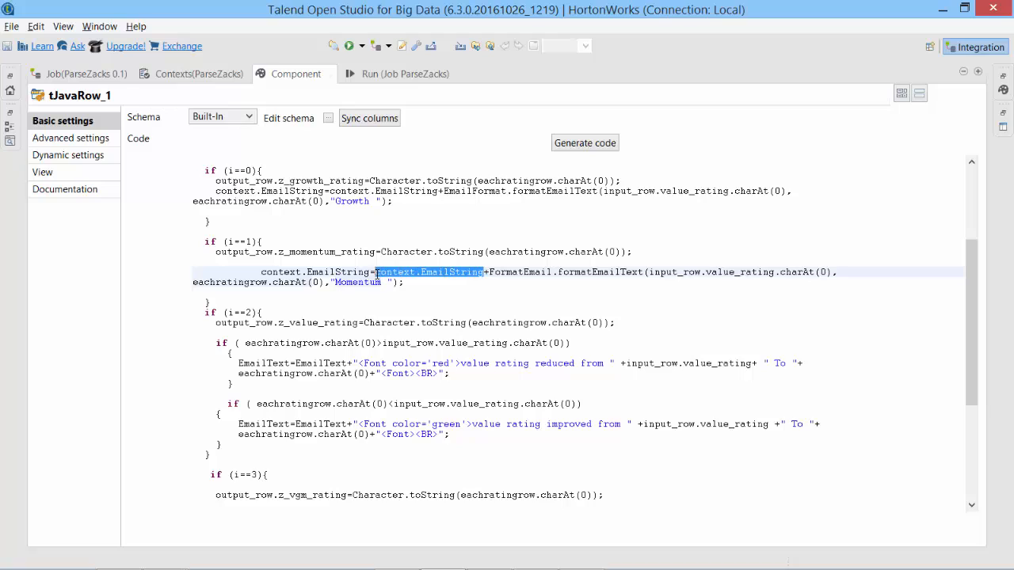
triple_click(418, 287)
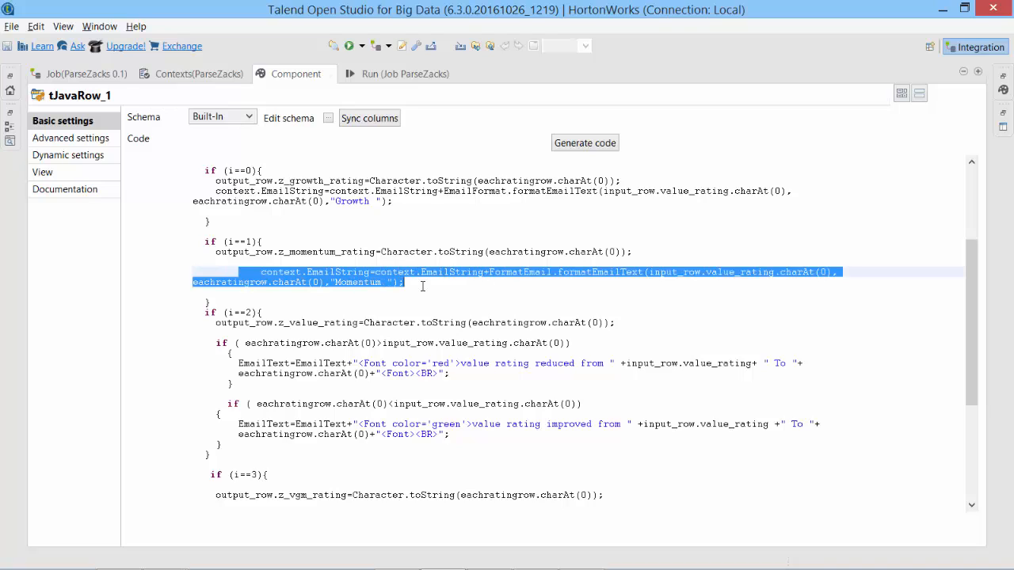
Replace the value-rating if-blocks with an EmailString line labelled 'Value rating', and complete 'Momentum rating'.
left_click_drag(216, 342, 282, 444)
type("context.EmailString=context.EmailString+FormatEmail.formatEmailText(input_row.value_rating.charAt(0), eachratingrow.charAt(0),\"Momentum \");")
double_click(372, 353)
type("V")
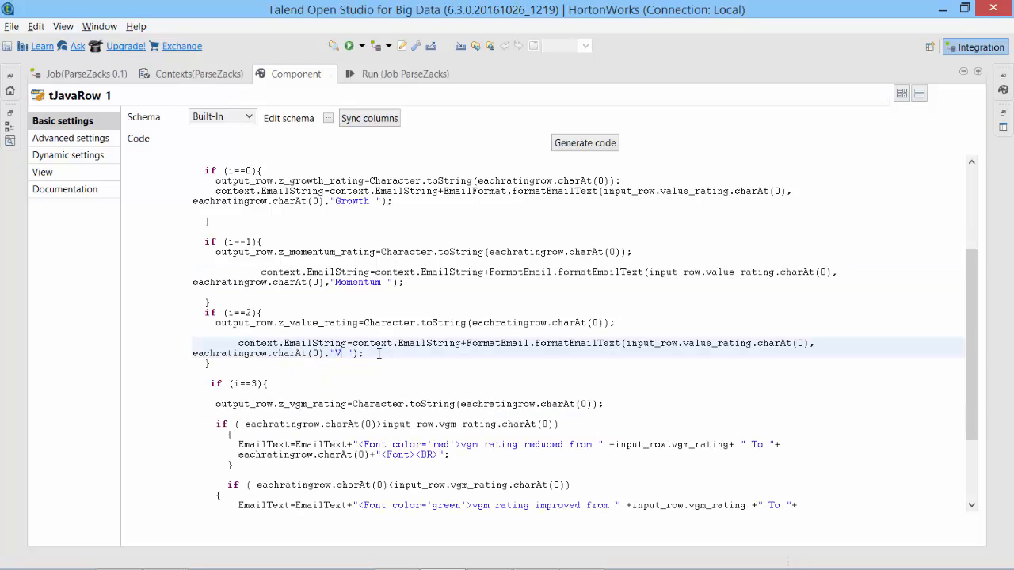
type("alue rating")
left_click(383, 283)
type("rating")
Replace the VGM-rating if-blocks with a 'VGM rating' line, label the growth line 'Growth rating', and save.
left_click_drag(216, 424, 301, 495)
type("context.EmailString=context.EmailString+FormatEmail.formatEmailText(input_row.value_rating.charAt(0), eachratingrow.charAt(0),\"Momentum \");")
double_click(354, 416)
type("VGM rating")
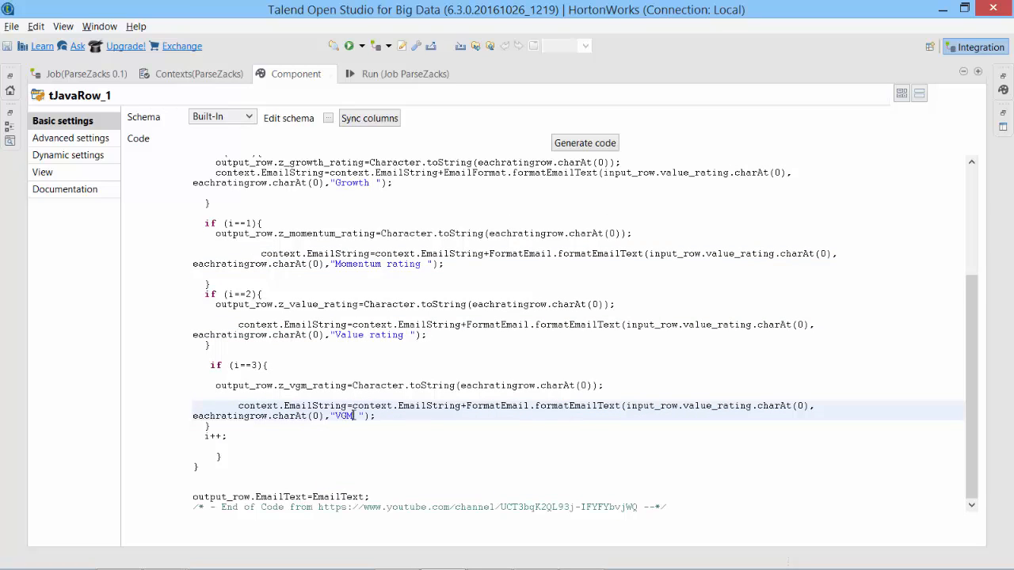
scroll(335, 376, "up", 4)
scroll(237, 274, "down", 1)
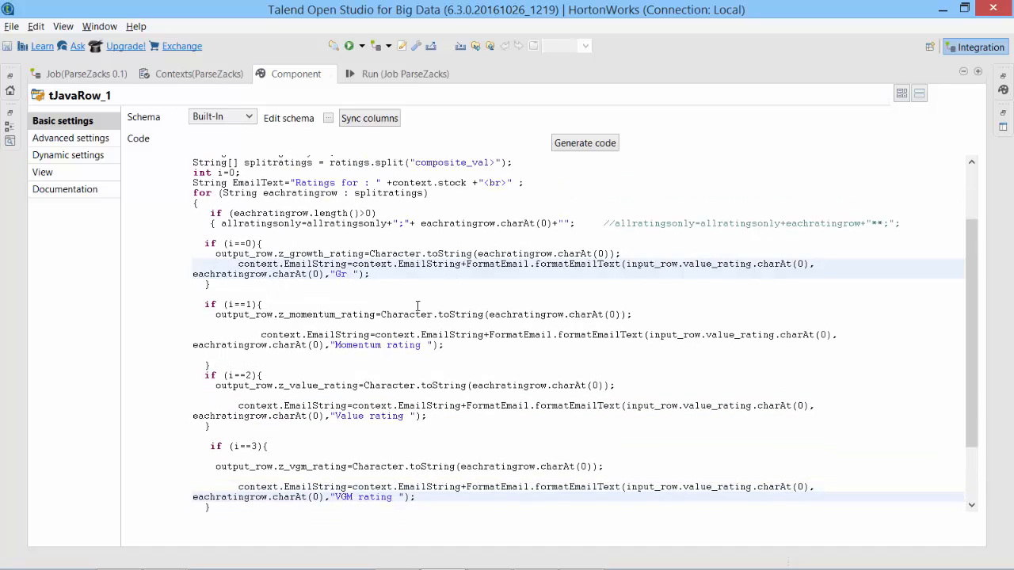
type("owth rating")
key("ctrl+s")
Replace the String EmailText declaration with the context.EmailString heading line and save.
scroll(417, 306, "up", 3)
left_click(532, 261)
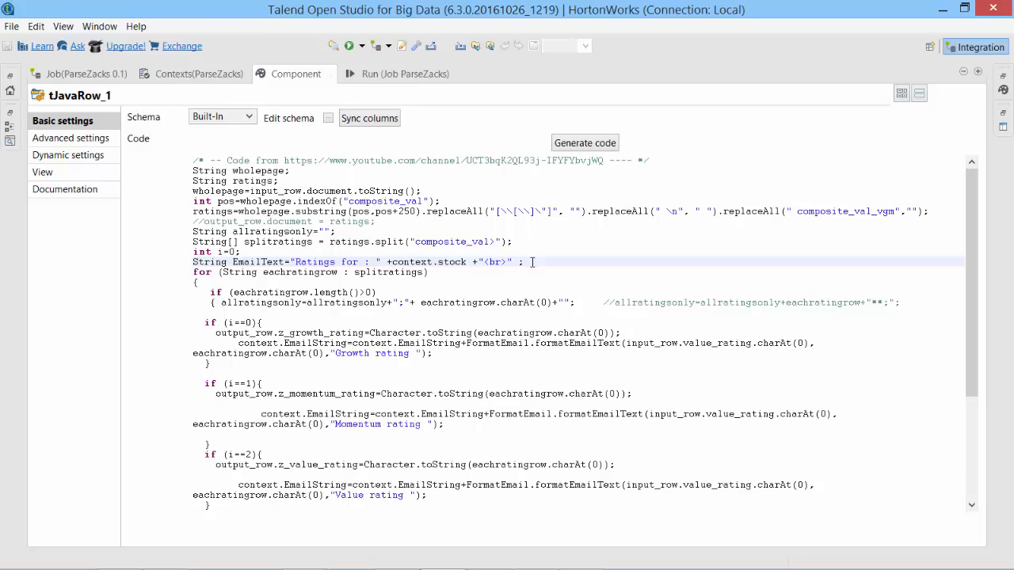
key("shift+Home")
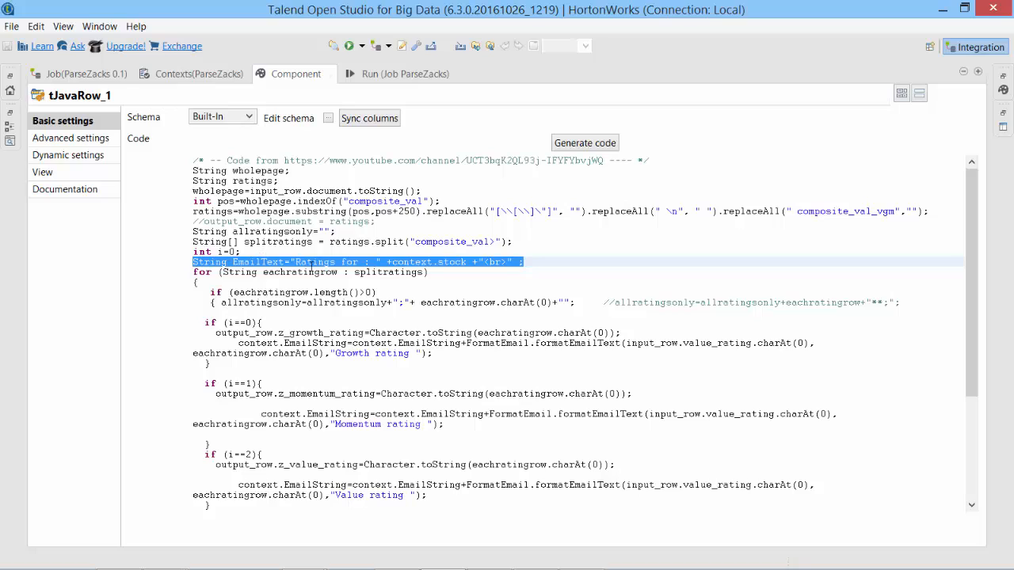
type("context.EmailString=context.EmailString+\"<br><br><B><font color='black'>Ratings for : \" +context.stock +\"</font></b><br>\" ;")
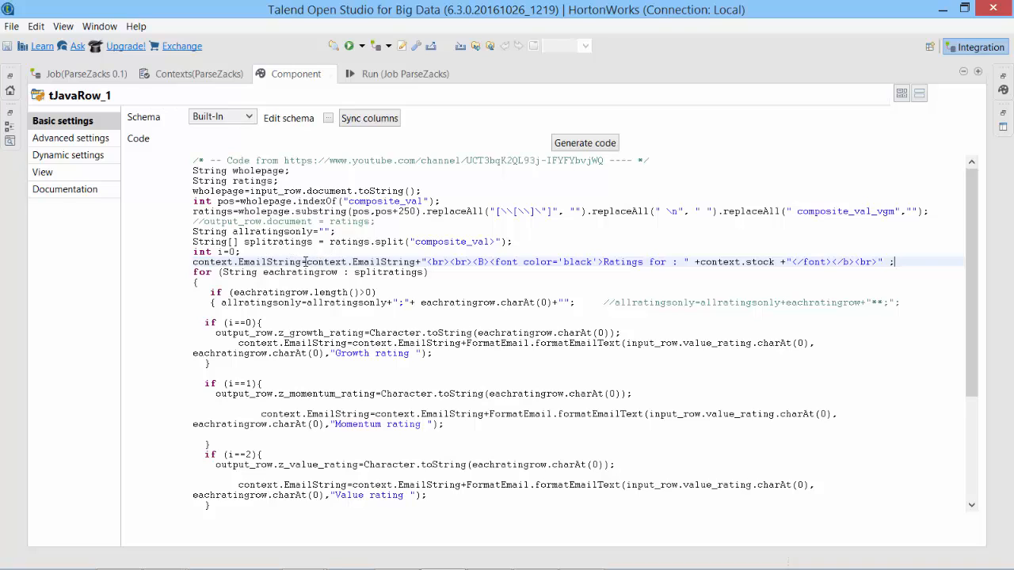
left_click_drag(426, 262, 597, 262)
left_click(479, 261)
left_click(582, 262)
key("ctrl+s")
Make output_row.EmailText take its value from context.EmailString and save ParseZacks.
left_click(564, 392)
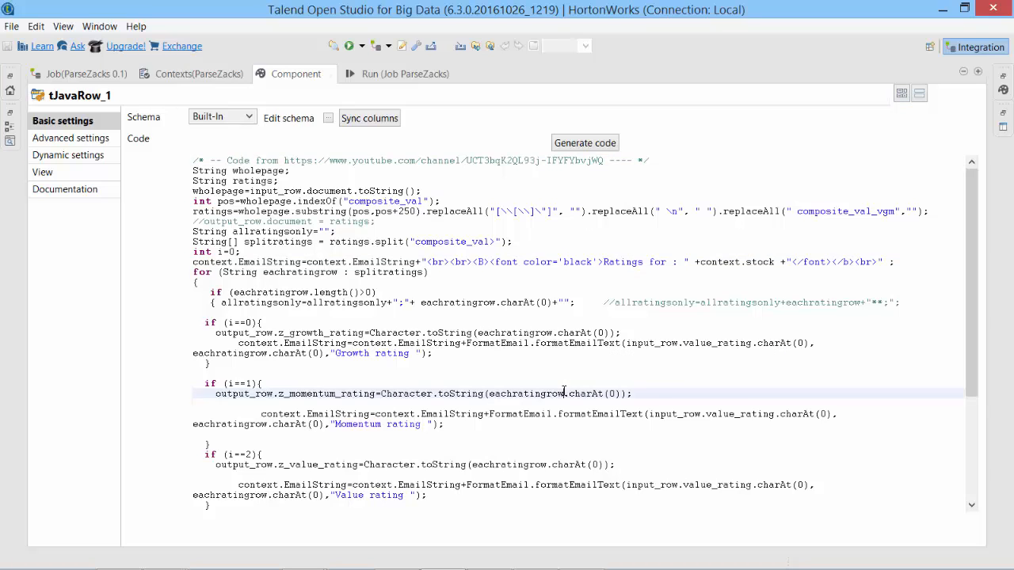
scroll(417, 451, "down", 5)
left_click_drag(387, 485, 184, 494)
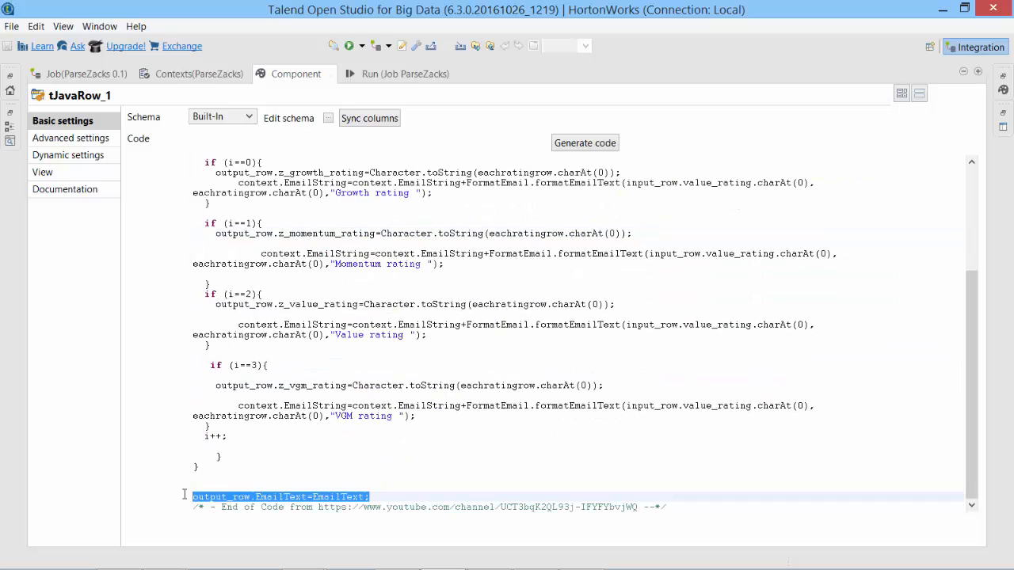
type("output_row.EmailText=context.EmailString;")
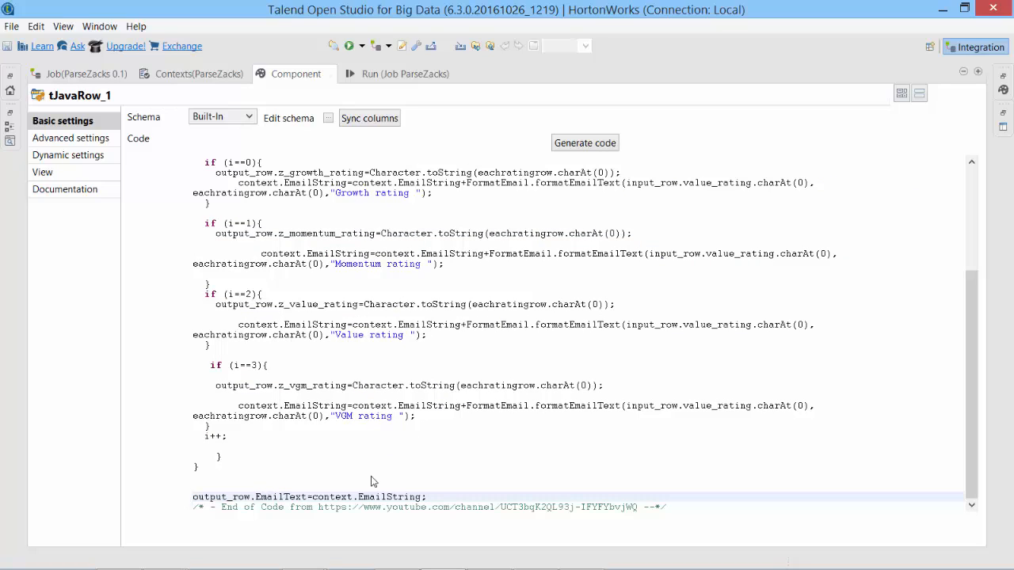
key("ctrl+s")
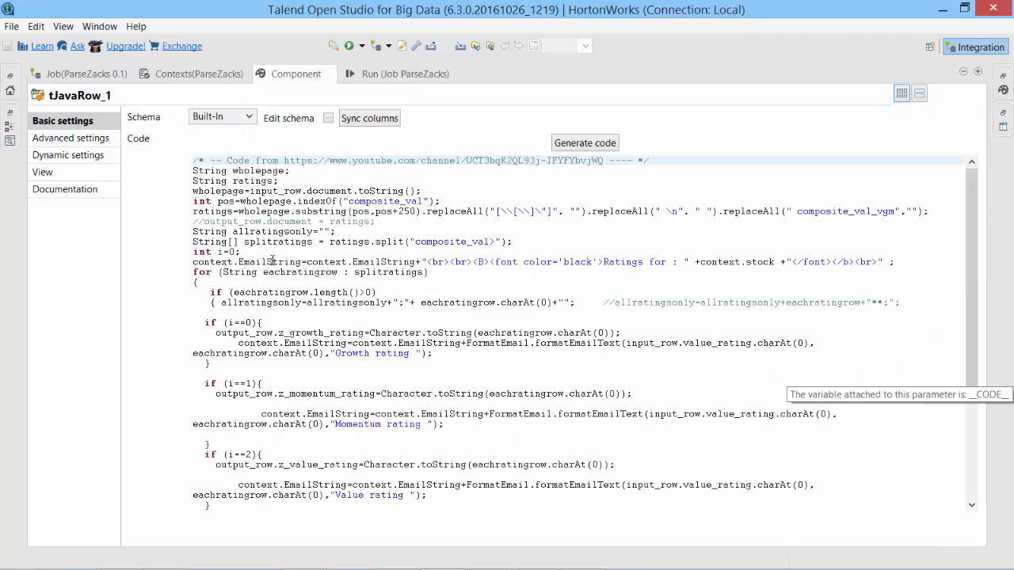
Add an EmailString variable to the job's Contexts alongside stock.
double_click(290, 261)
key("ctrl+c")
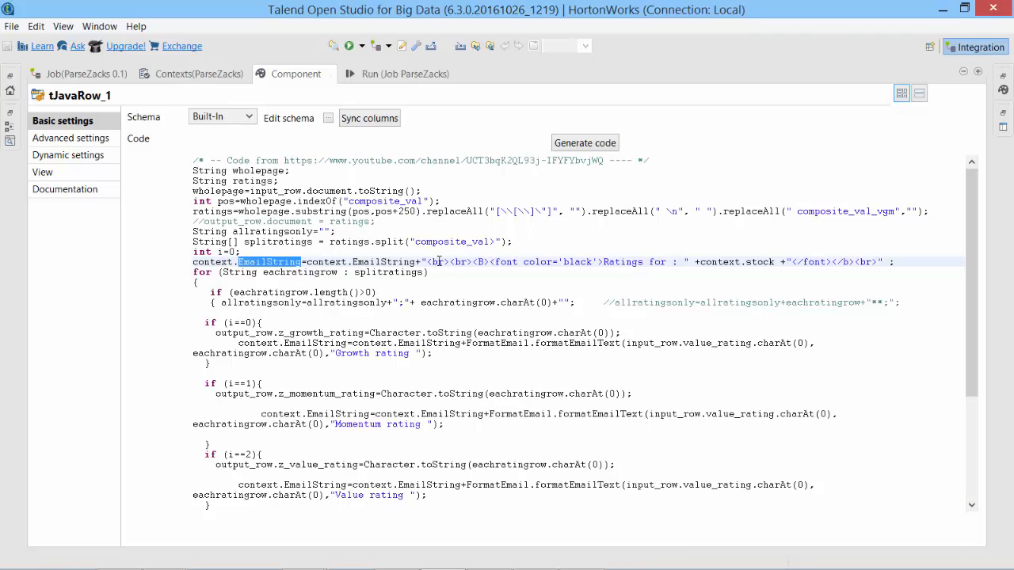
left_click(177, 72)
left_click(45, 525)
key("ctrl+v")
left_click(201, 198)
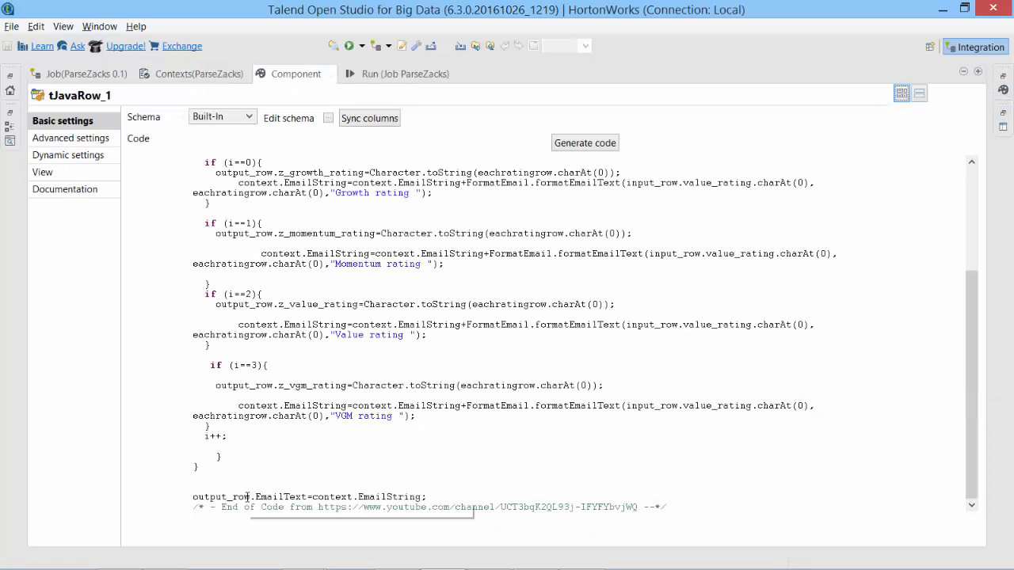
left_click_drag(192, 497, 267, 497)
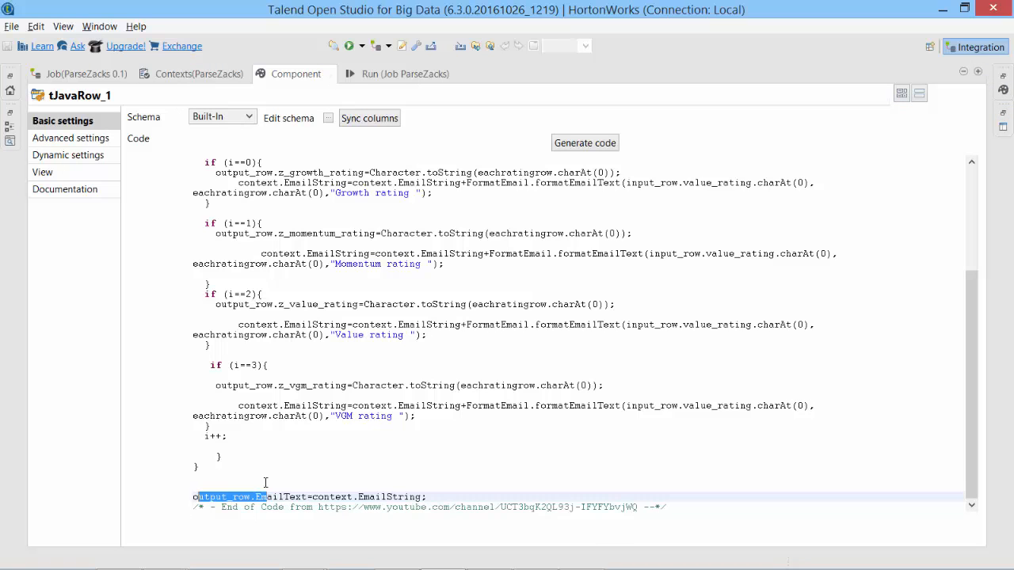
Prefix tSendMail_1's Message with row2. to send row2.EmailText, save, and switch to ParentZacks.
left_click(978, 72)
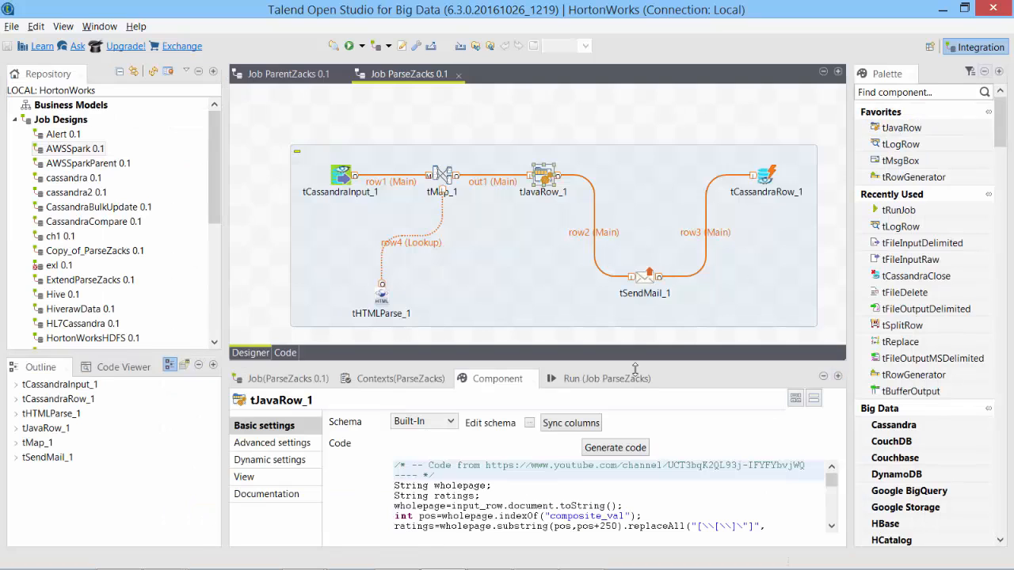
left_click(643, 282)
scroll(388, 461, "down", 3)
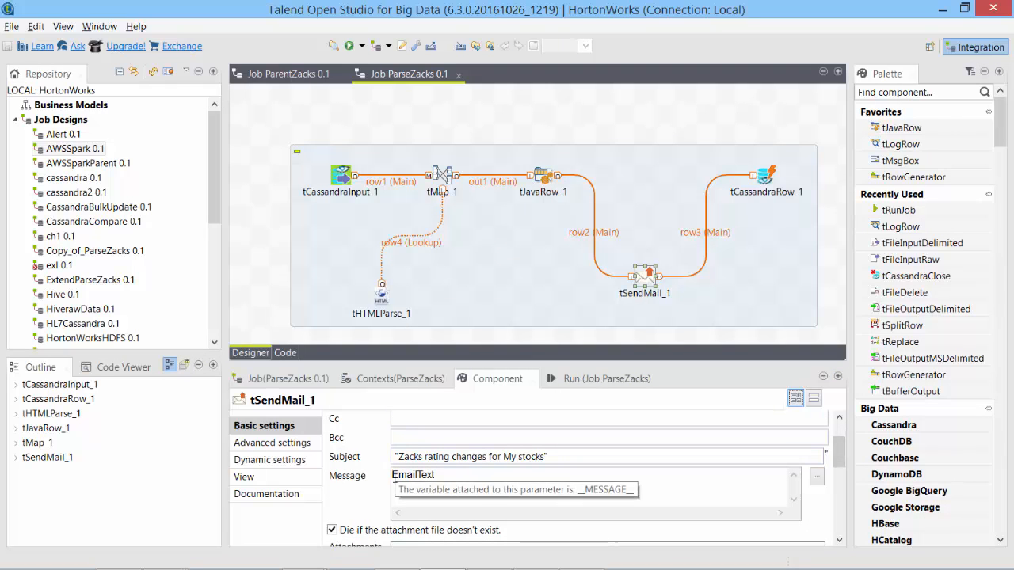
type("row2.")
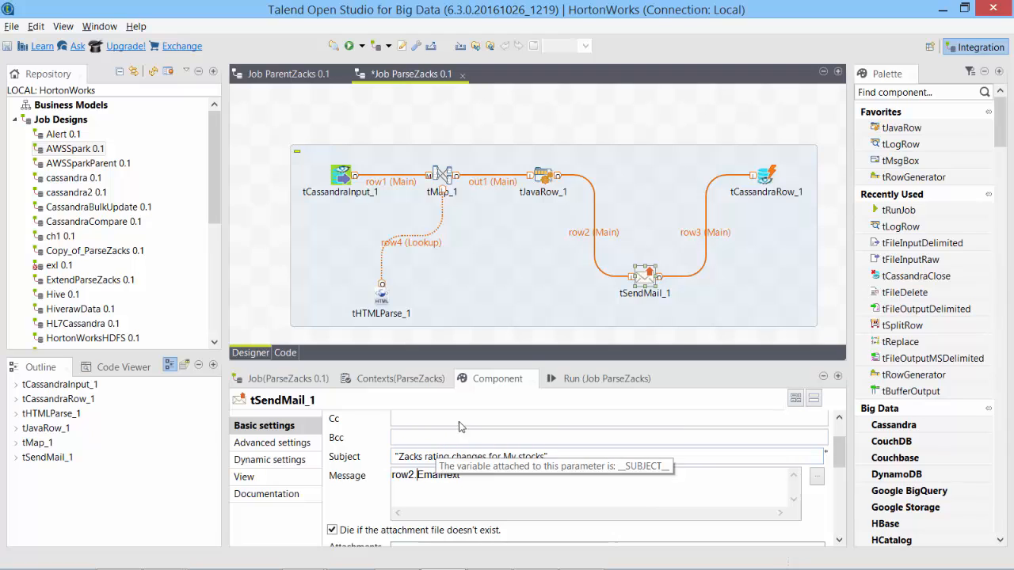
key("ctrl+s")
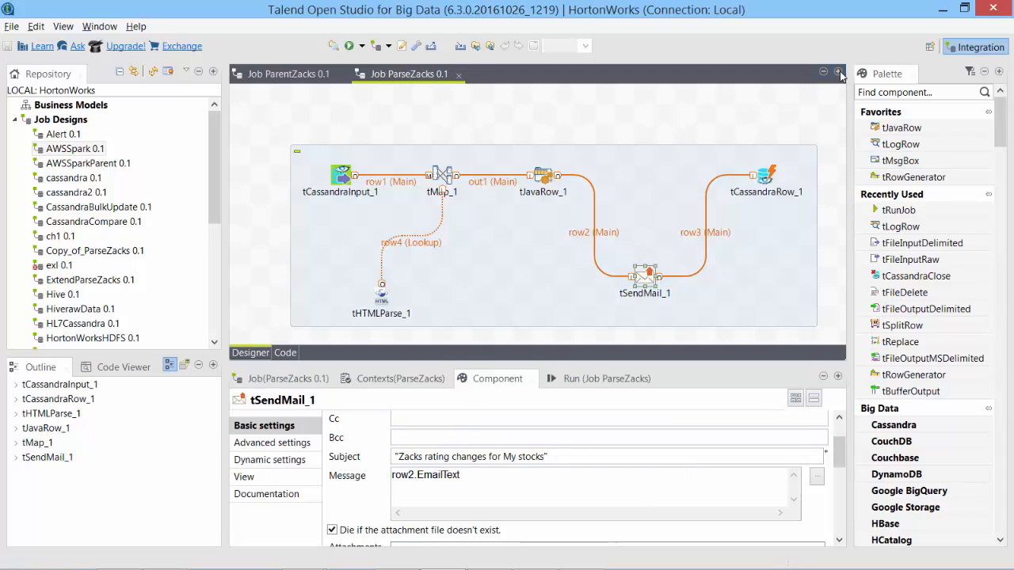
left_click(313, 77)
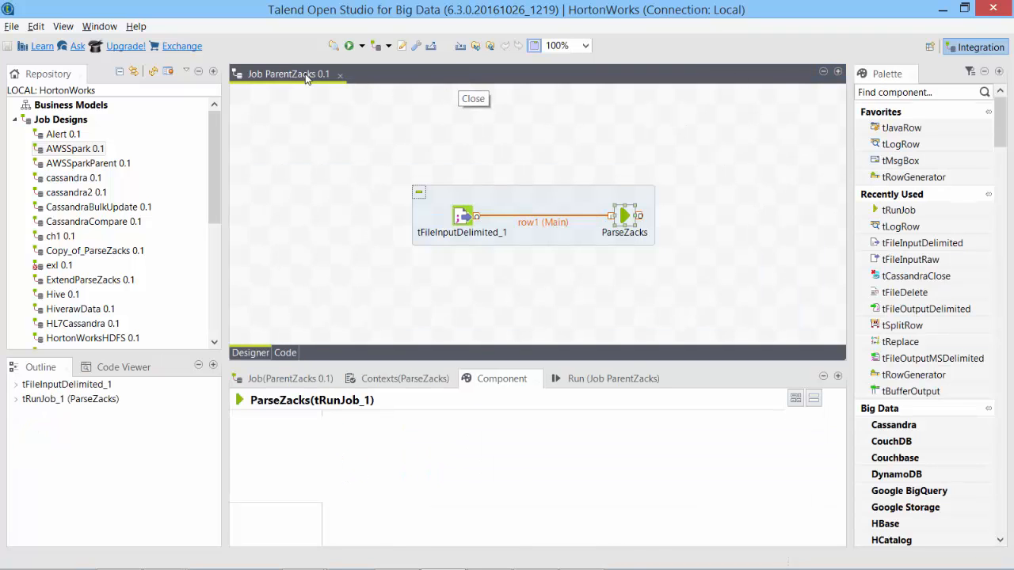
Run ParentZacks from the Run tab, then reopen ParseZacks and select tSendMail_1.
left_click(355, 46)
left_click(354, 46)
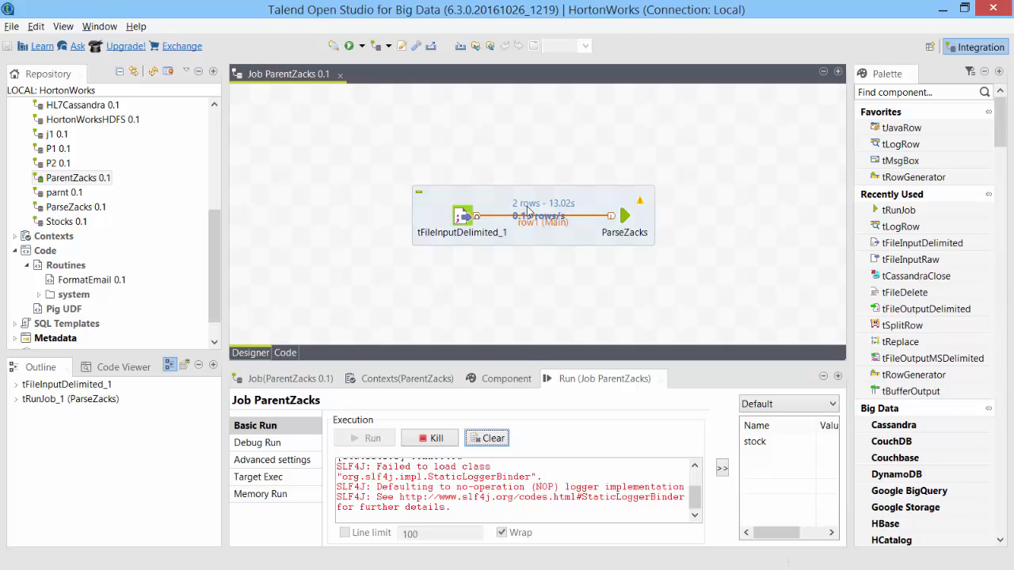
double_click(624, 217)
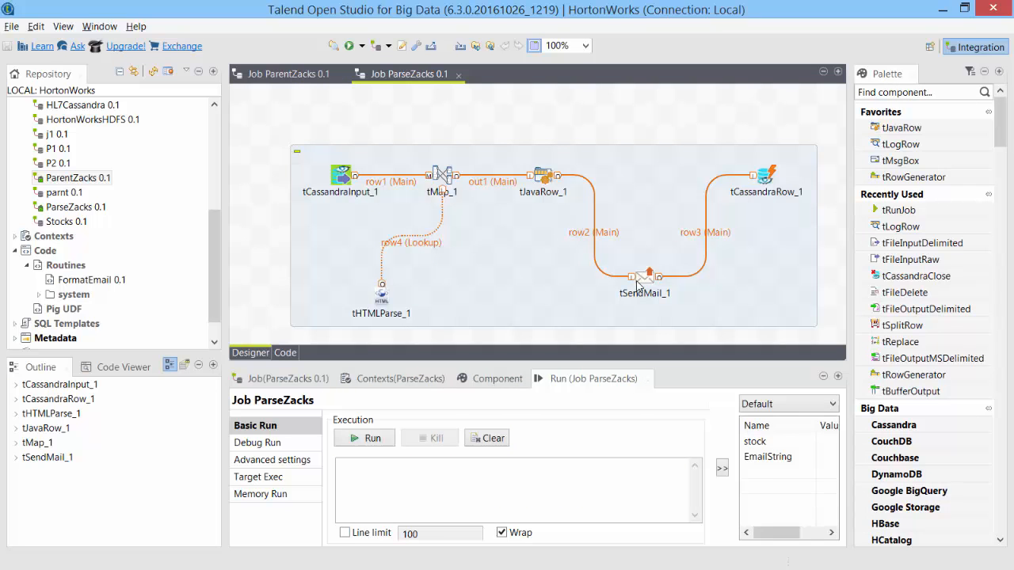
left_click(644, 278)
Delete tSendMail_1, drop in tFileOutputDelimited_1, and link tJavaRow_1's output to it.
left_click_drag(645, 277, 666, 277)
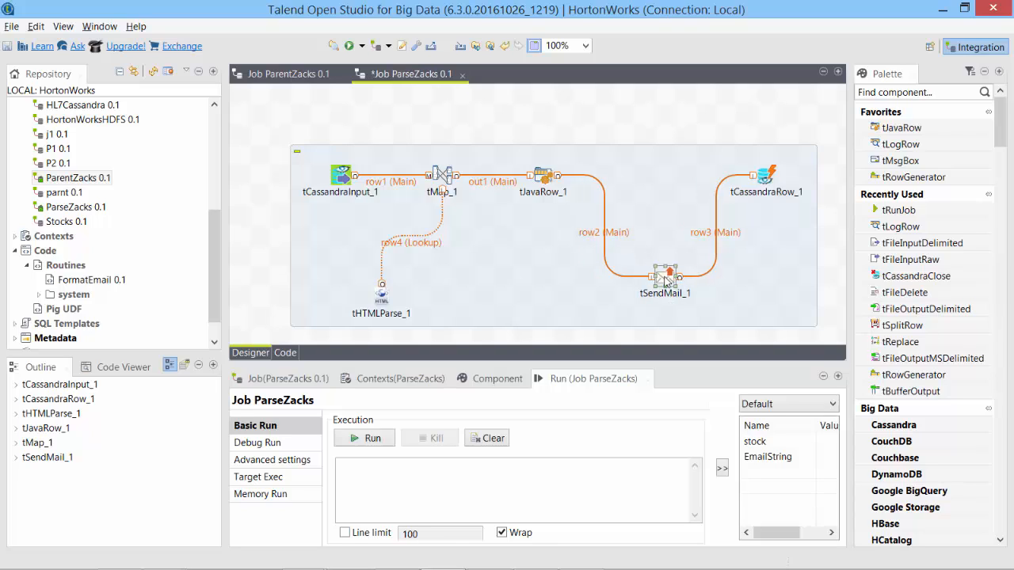
key("Delete")
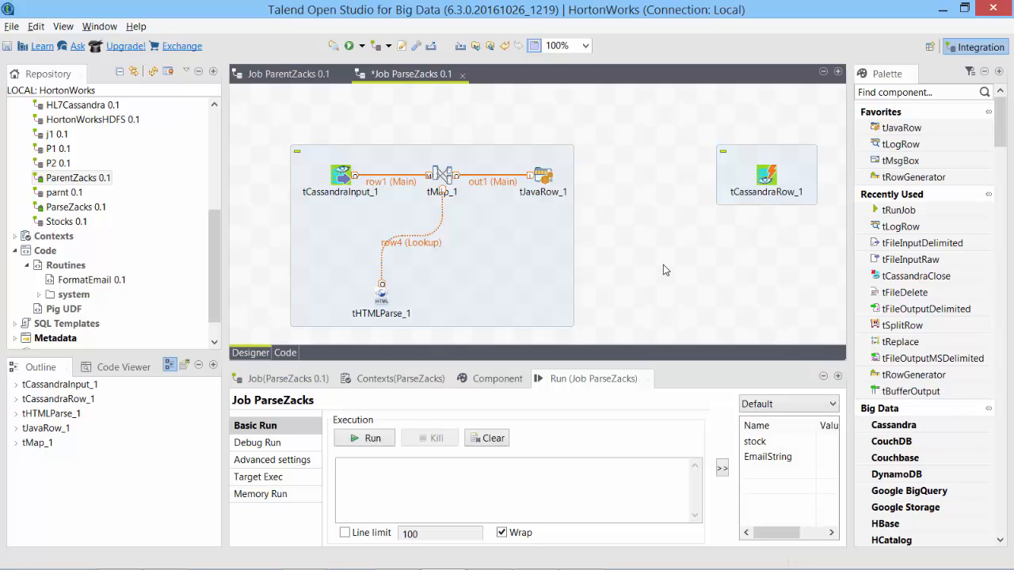
left_click(950, 243)
left_click_drag(925, 210, 732, 258)
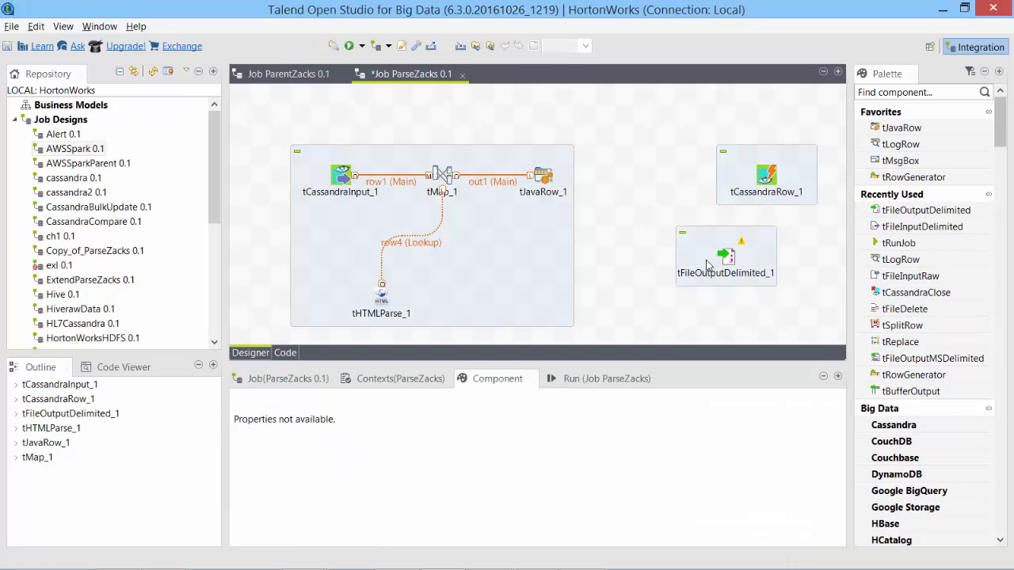
left_click_drag(727, 257, 626, 197)
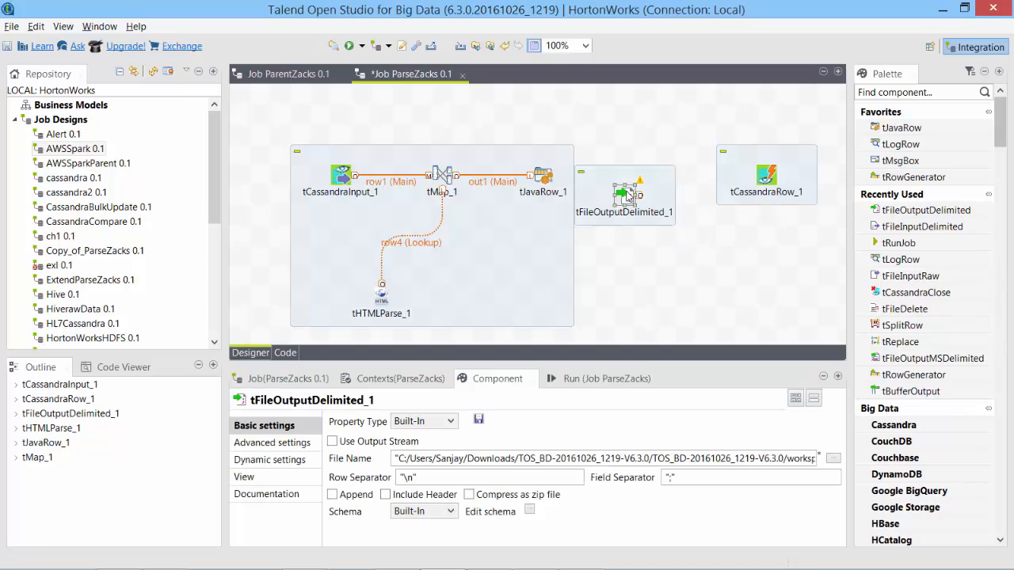
left_click(542, 179)
left_click_drag(559, 175, 765, 176)
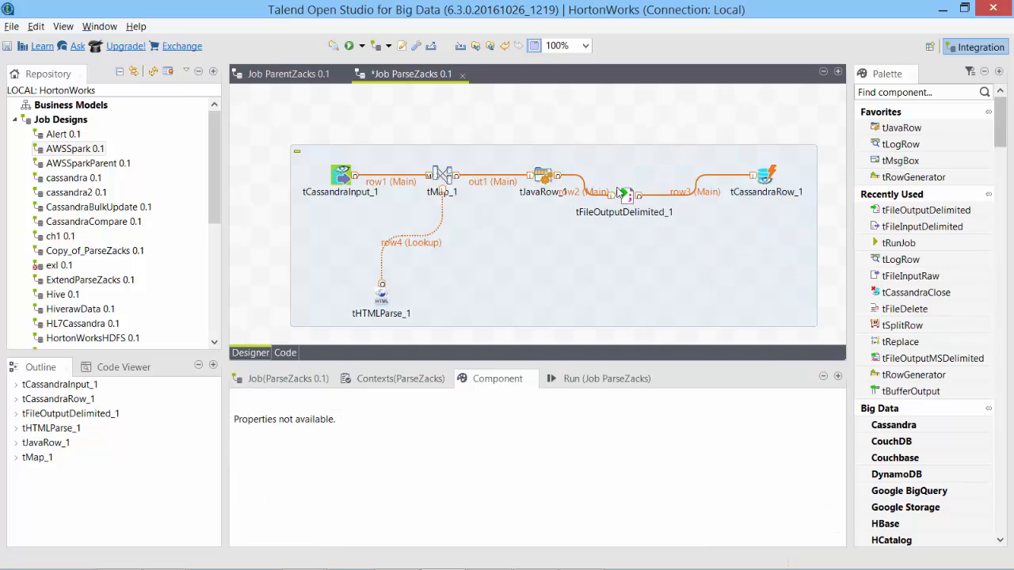
left_click_drag(619, 194, 640, 235)
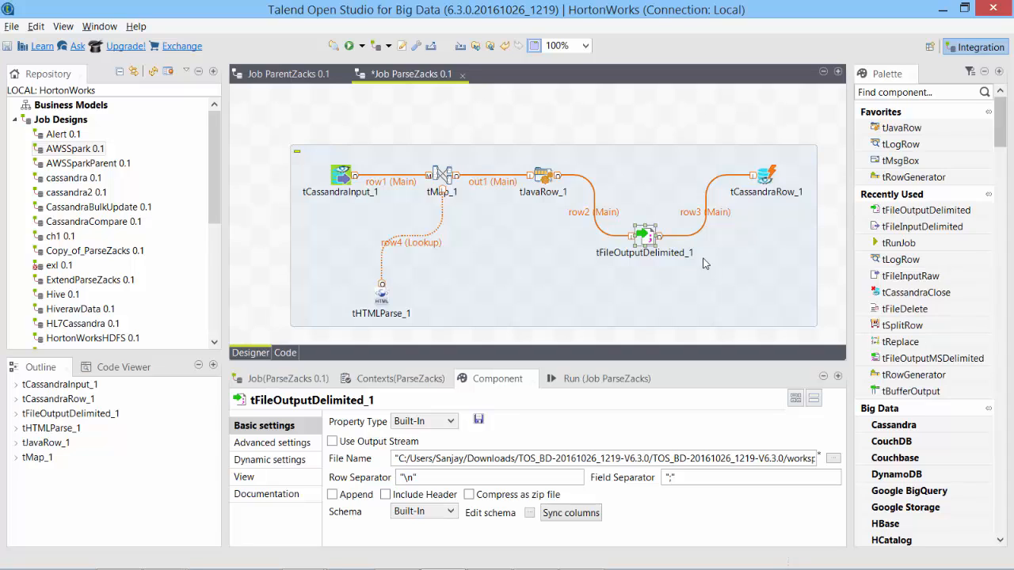
Move tFileOutputDelimited_1 under tCassandraRow_1 and delete the row3 and row2 links.
left_click_drag(645, 236, 743, 243)
left_click(769, 217)
key("Delete")
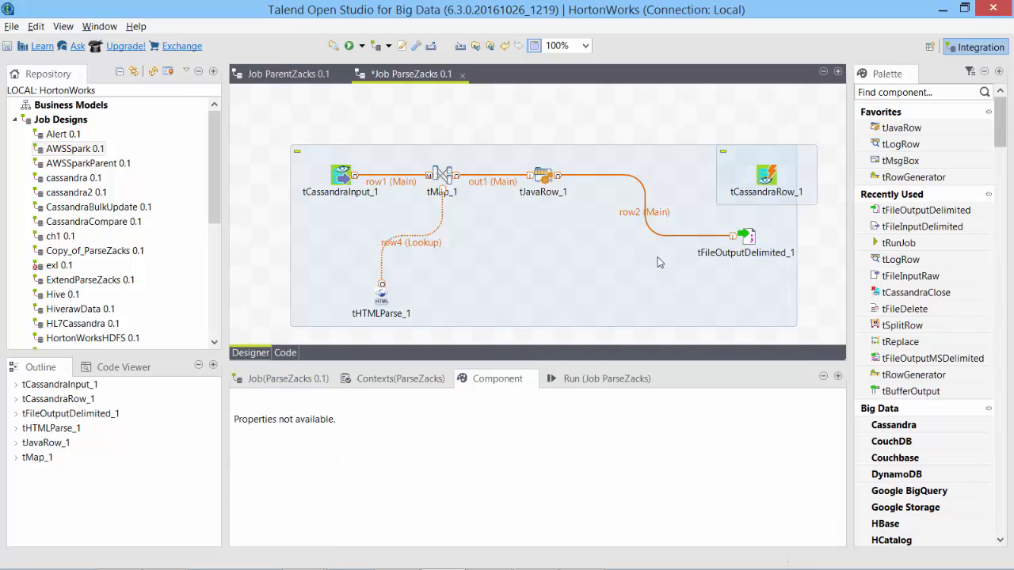
left_click(662, 237)
left_click(662, 236)
key("Delete")
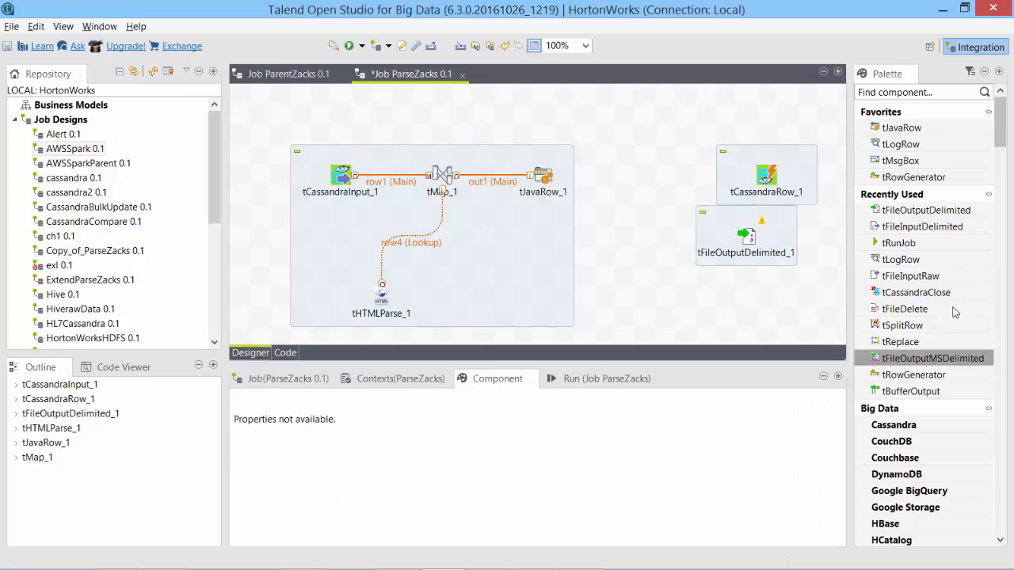
Add a tMap component from the palette and connect tJavaRow_1's output to tMap_2.
left_click(895, 92)
type("tma")
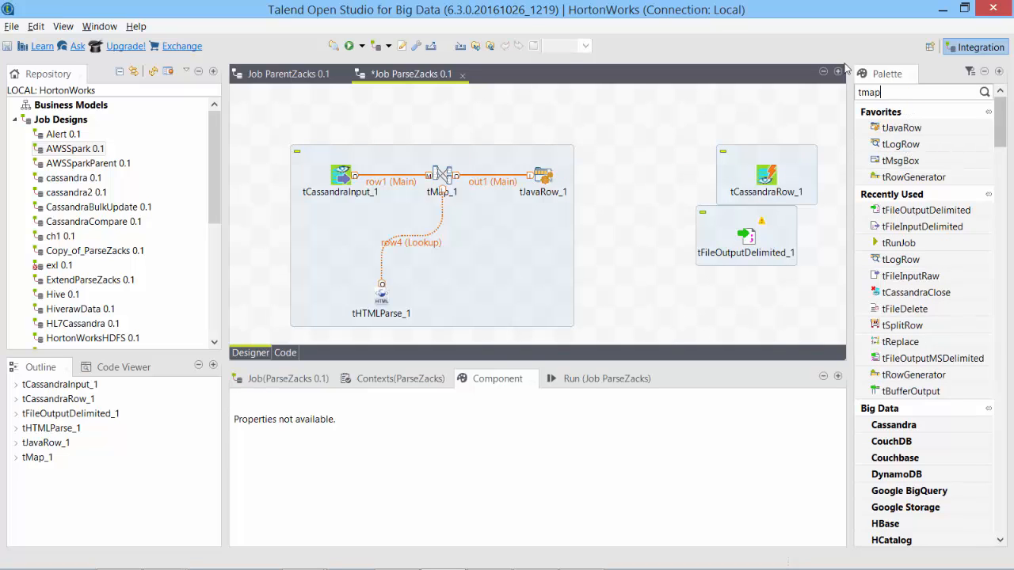
type("p")
key("Return")
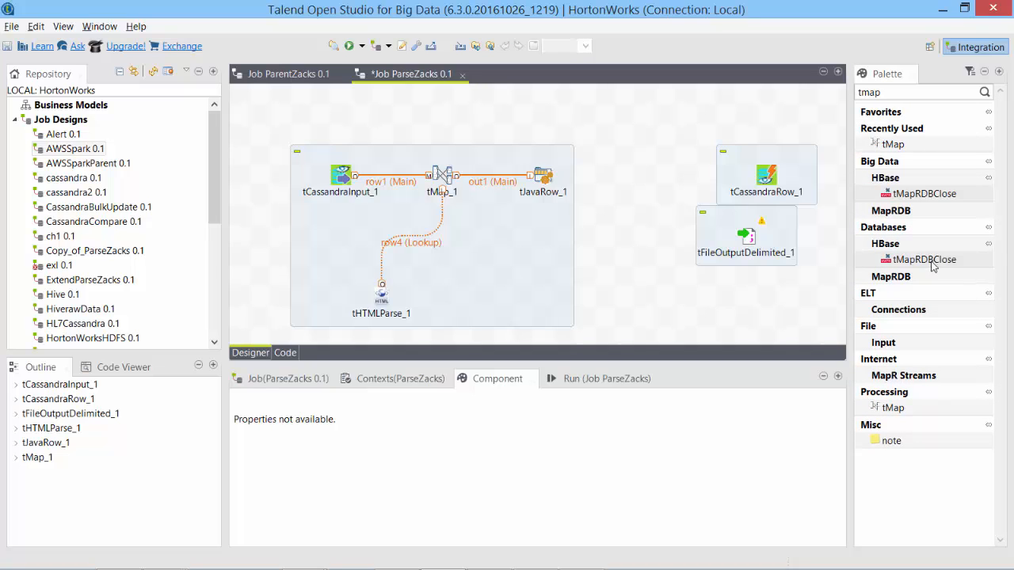
left_click_drag(887, 141, 602, 210)
left_click(551, 184)
left_click_drag(559, 175, 628, 200)
In tMap_2, add a 'cassandra' output and map the four rating columns into it.
double_click(628, 196)
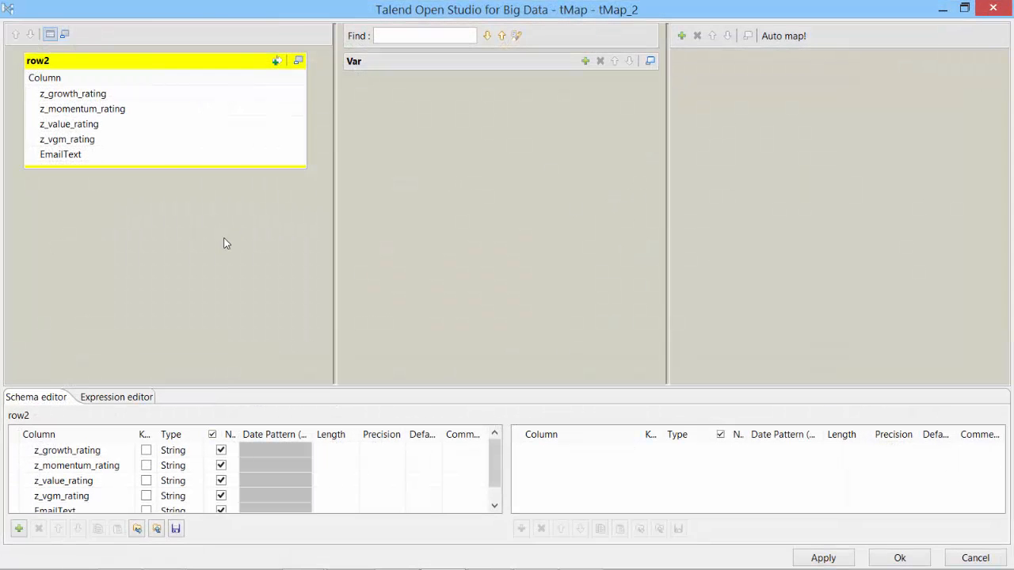
left_click(681, 35)
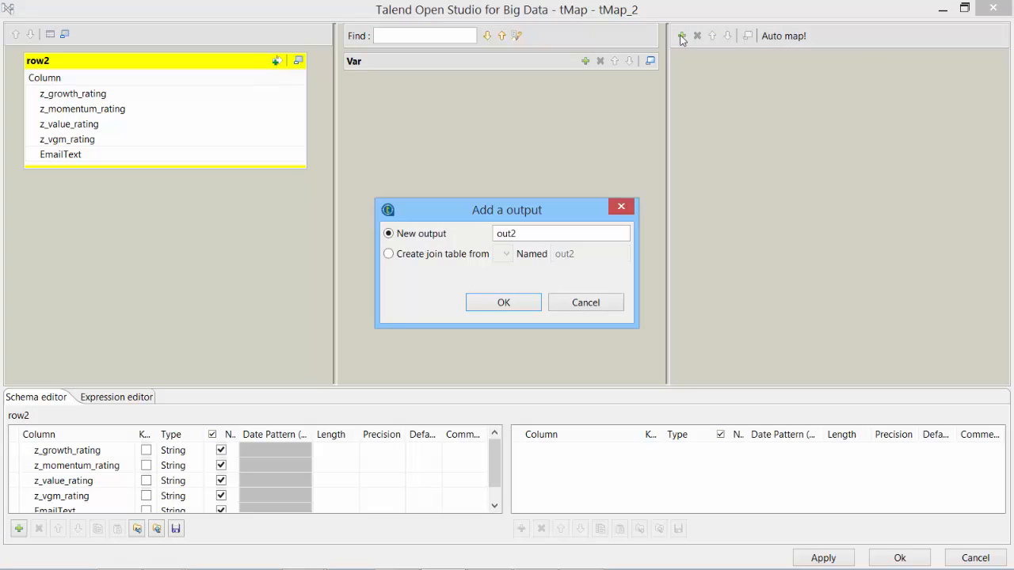
key("Tab")
type("cassand")
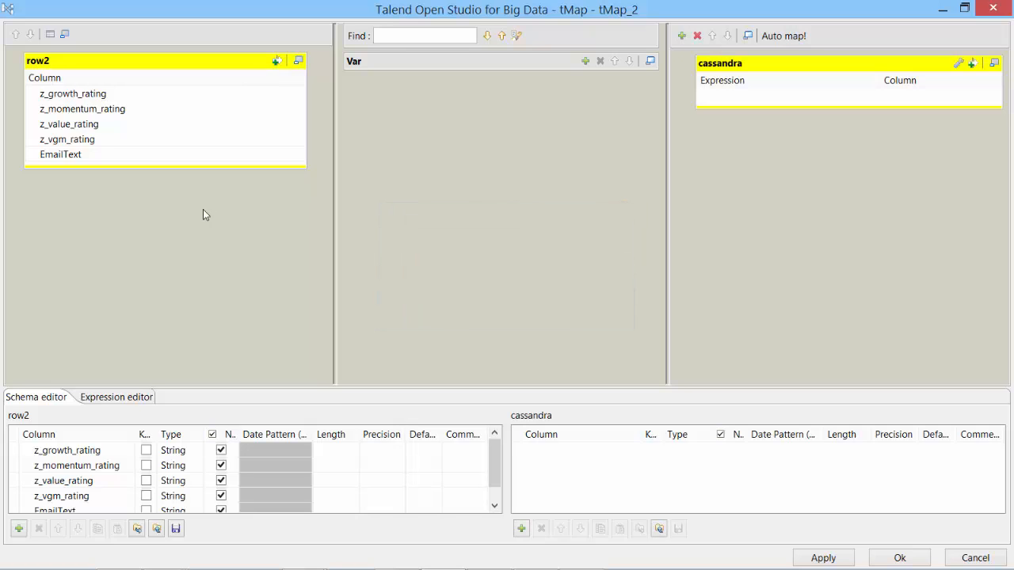
left_click(48, 94)
left_click(50, 138, "shift")
left_click_drag(50, 138, 778, 108)
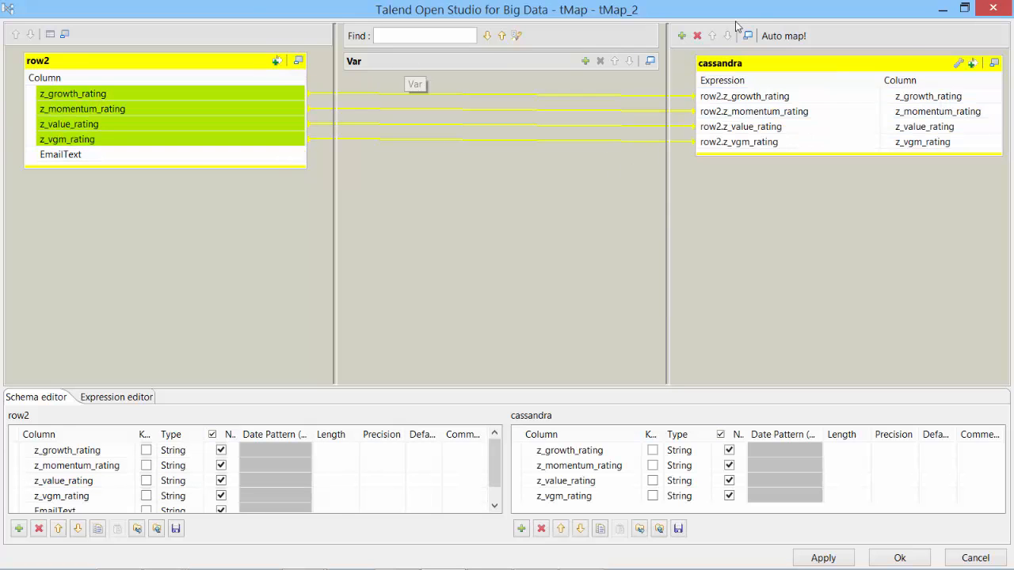
Add a 'flatfile' output carrying EmailText and confirm the mapping.
left_click(681, 36)
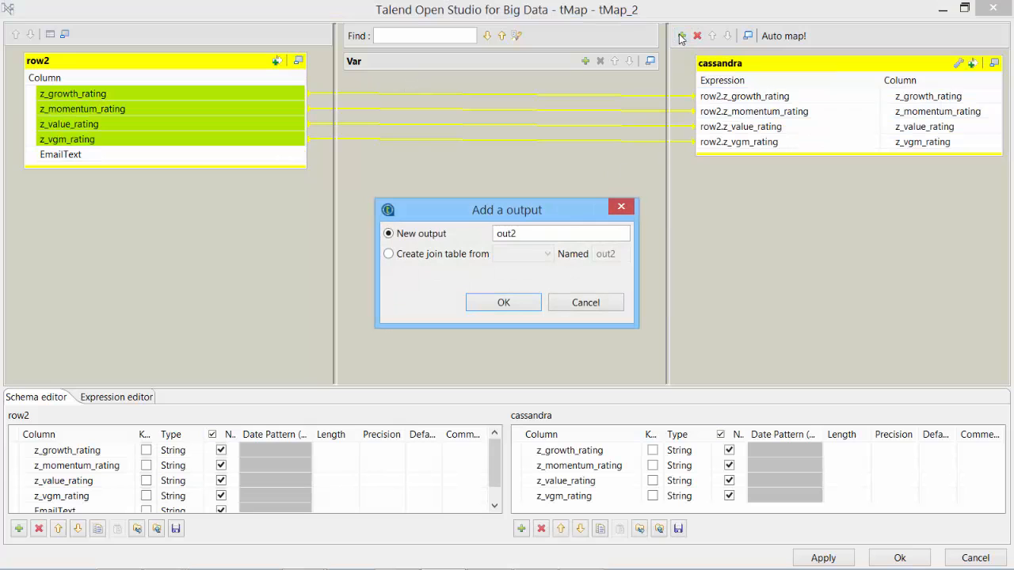
type("flatfile")
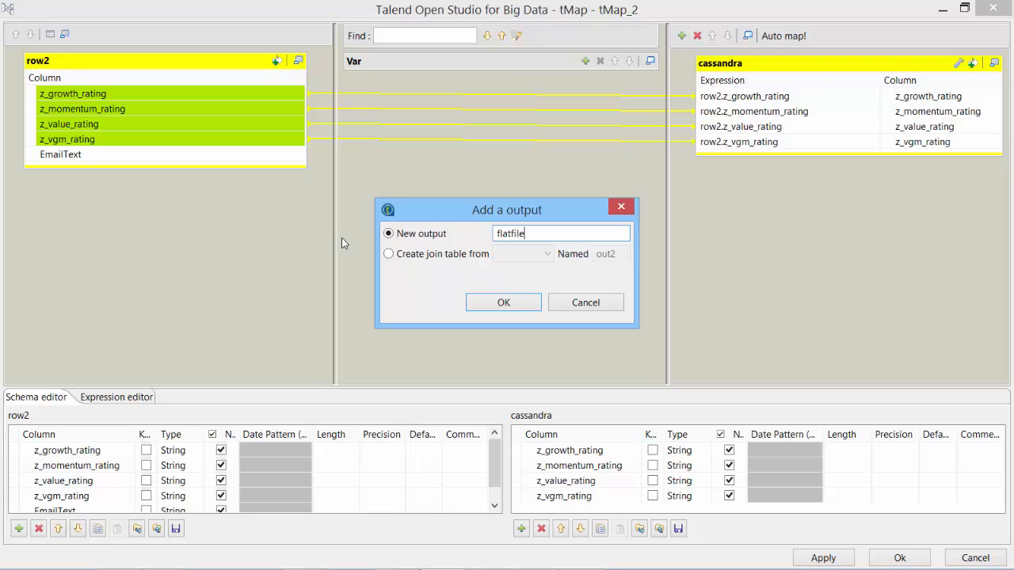
left_click(503, 302)
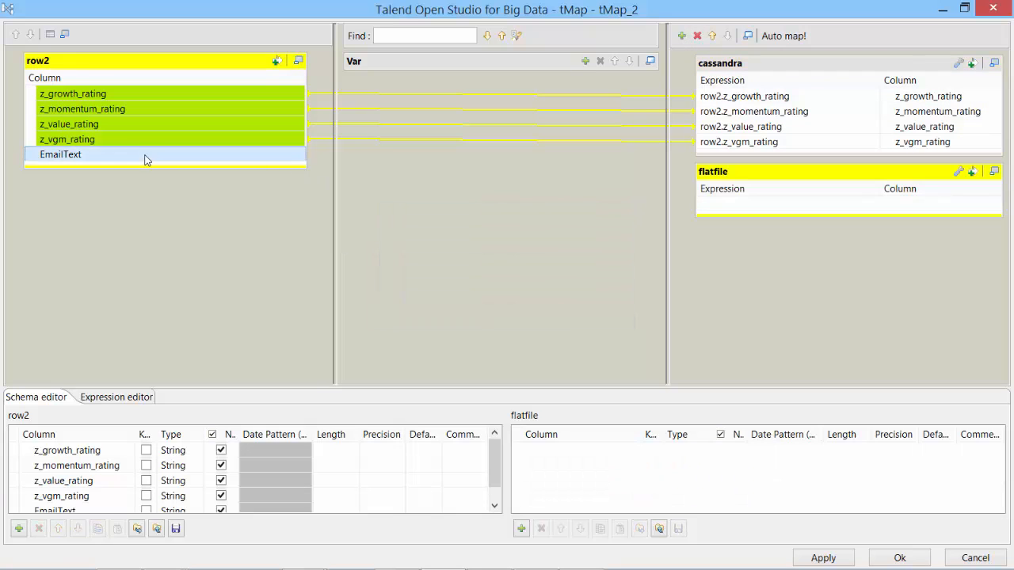
left_click(95, 156)
left_click_drag(86, 164, 815, 220)
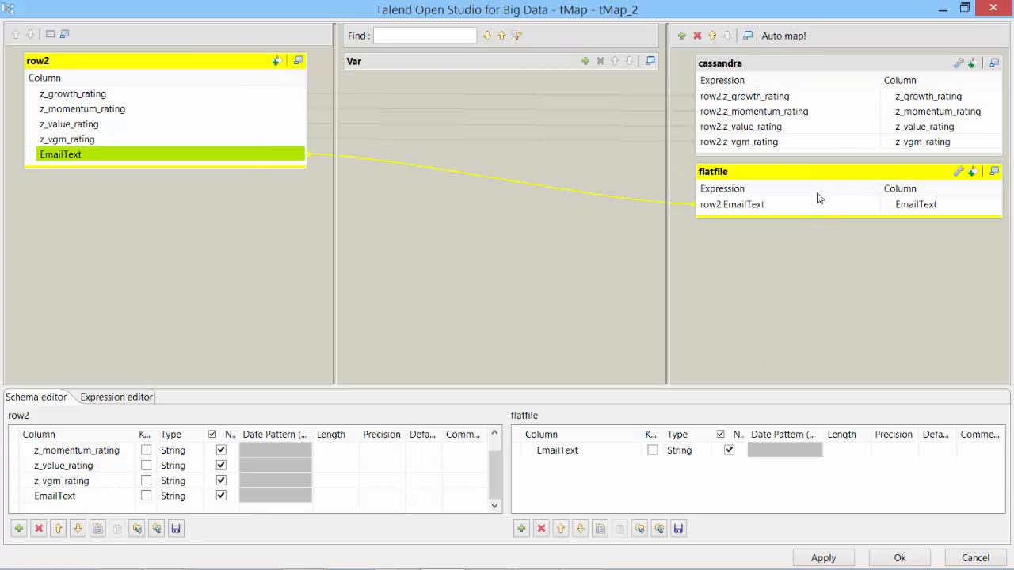
left_click(882, 557)
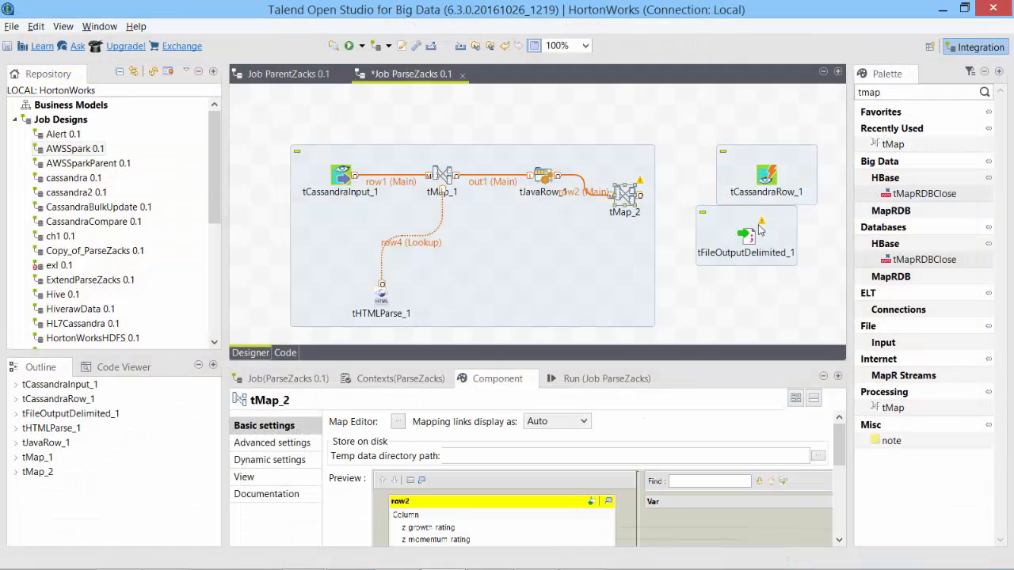
Link tMap_2's flatfile output to tFileOutputDelimited_1.
right_click(631, 196)
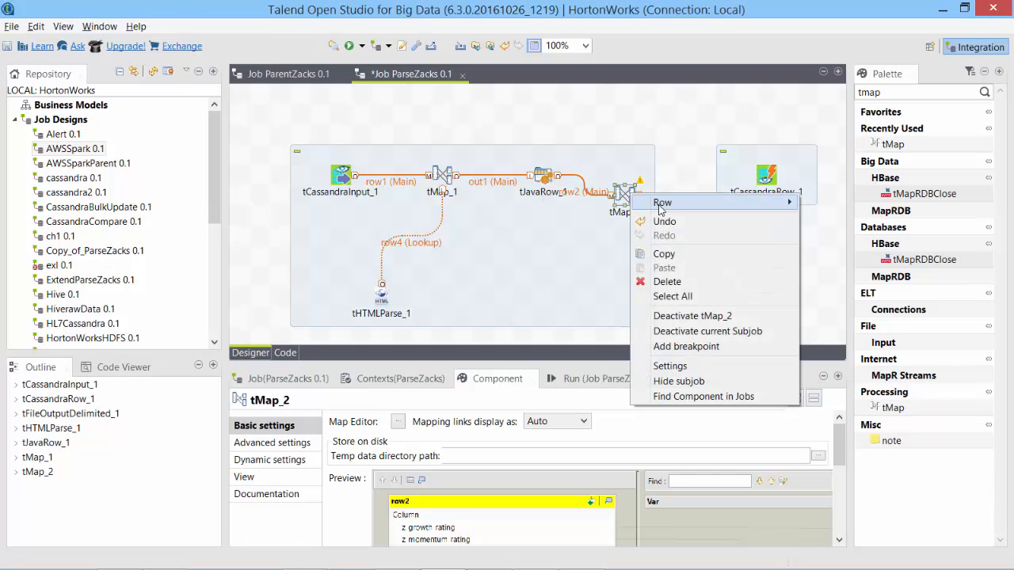
mouse_move(658, 203)
left_click(562, 219)
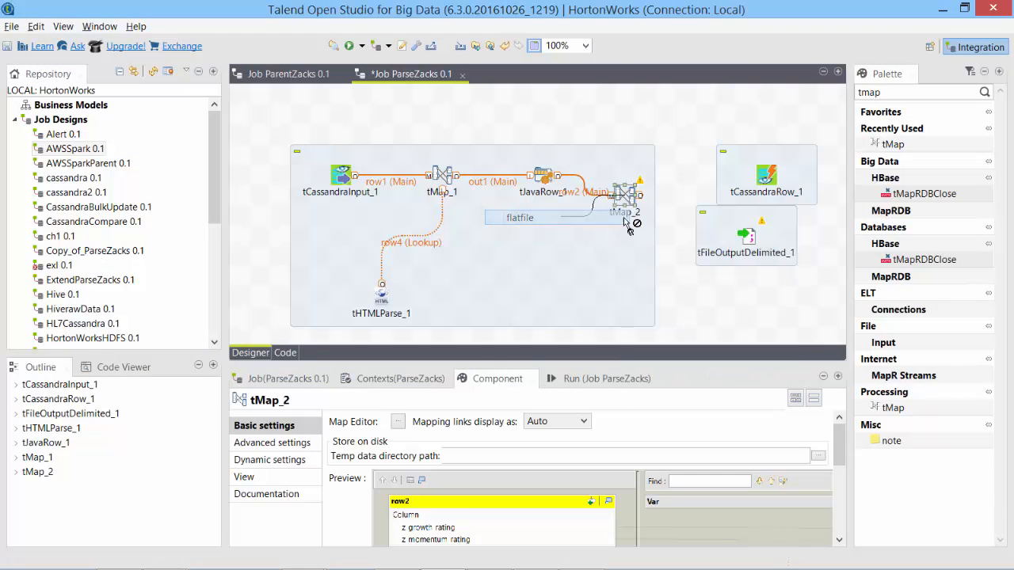
left_click(748, 238)
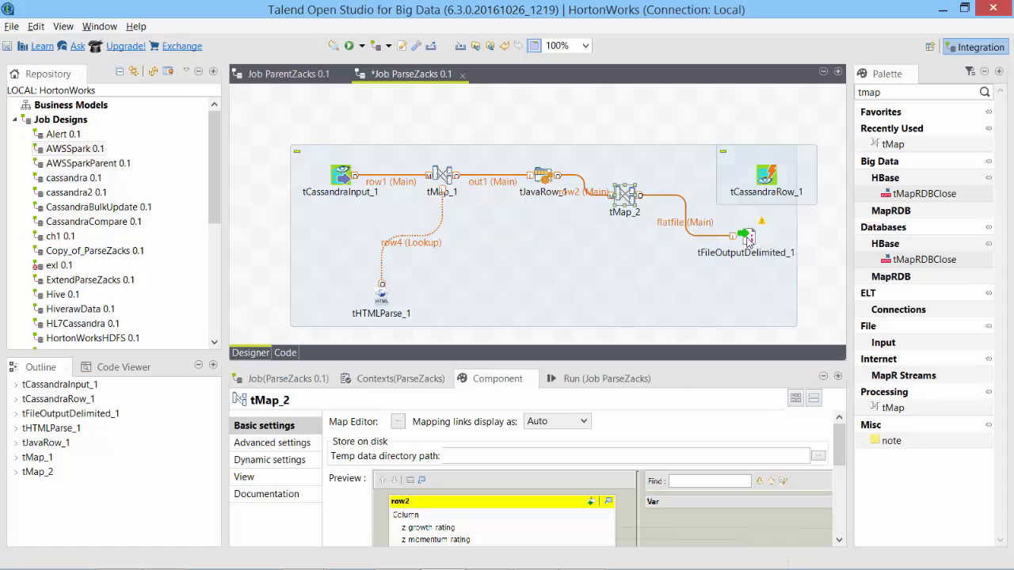
Link tMap_2's cassandra output to tCassandraRow_1 and rearrange the two output components.
right_click(628, 201)
mouse_move(657, 206)
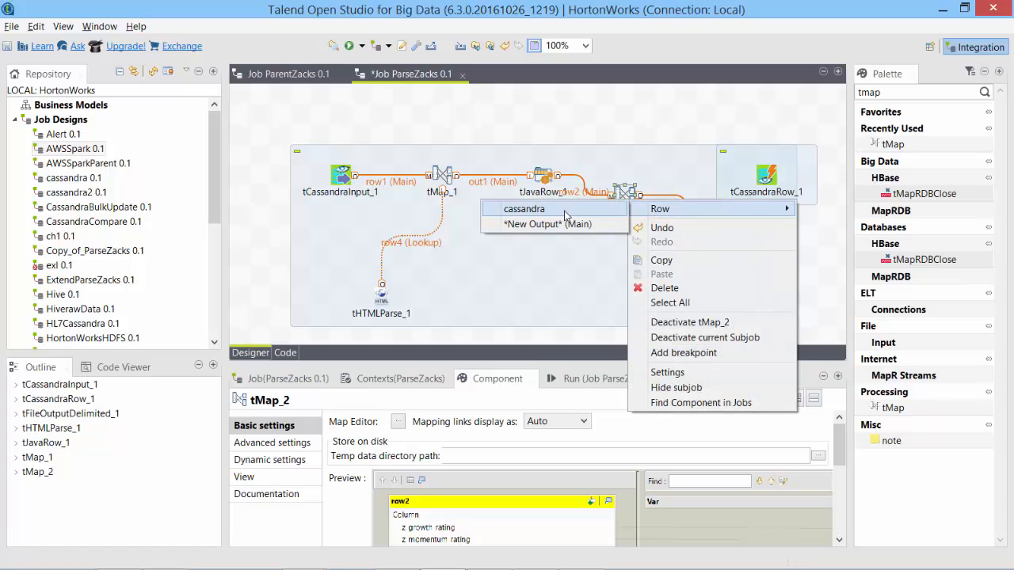
left_click(524, 208)
left_click(772, 186)
left_click_drag(773, 180, 776, 133)
left_click_drag(746, 235, 784, 253)
left_click(626, 198)
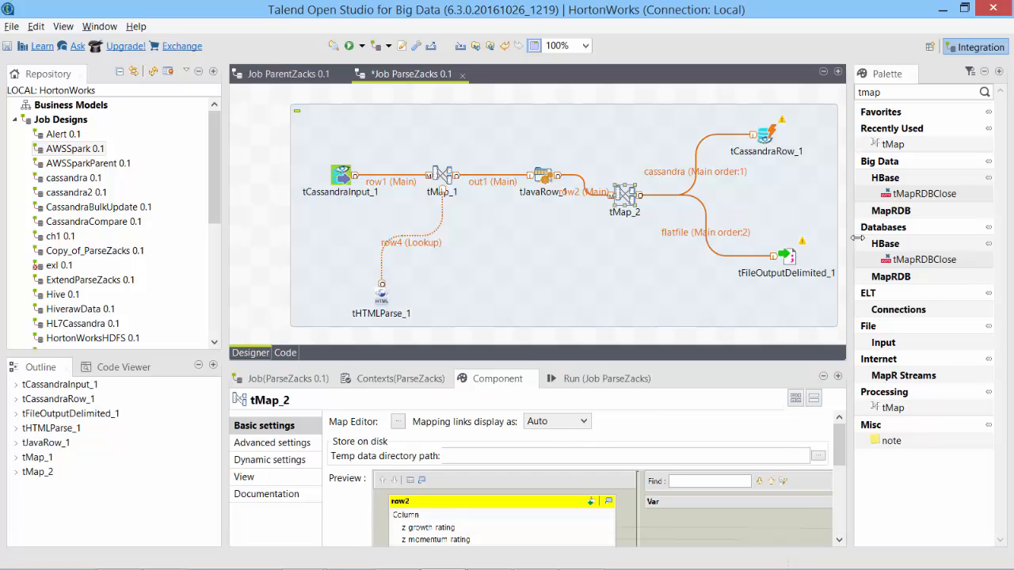
Set tFileOutputDelimited_1 to write EmailText.txt in the Talend folder with Append on; move tHTMLParse_1 up.
left_click_drag(789, 264, 775, 251)
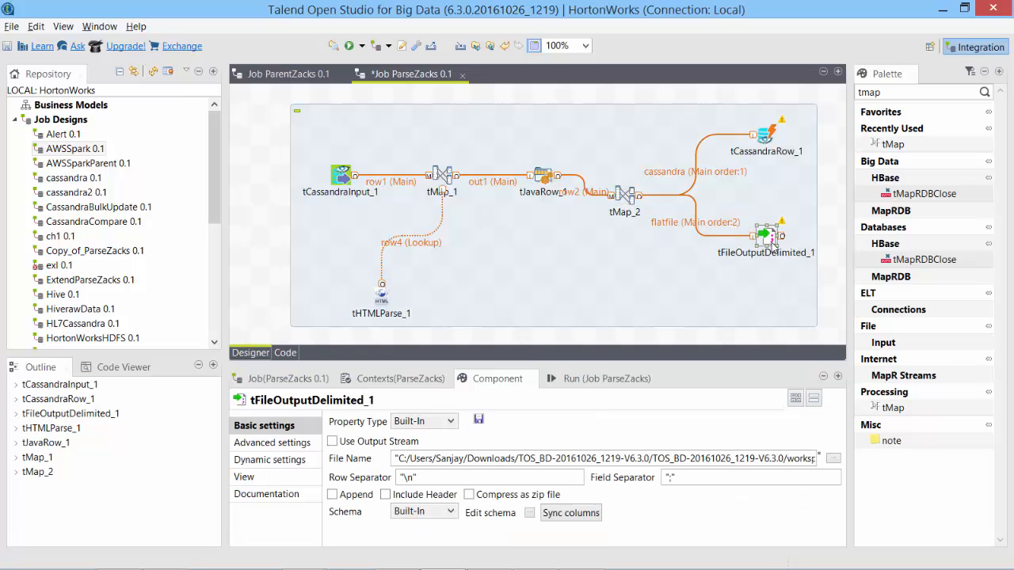
left_click(831, 457)
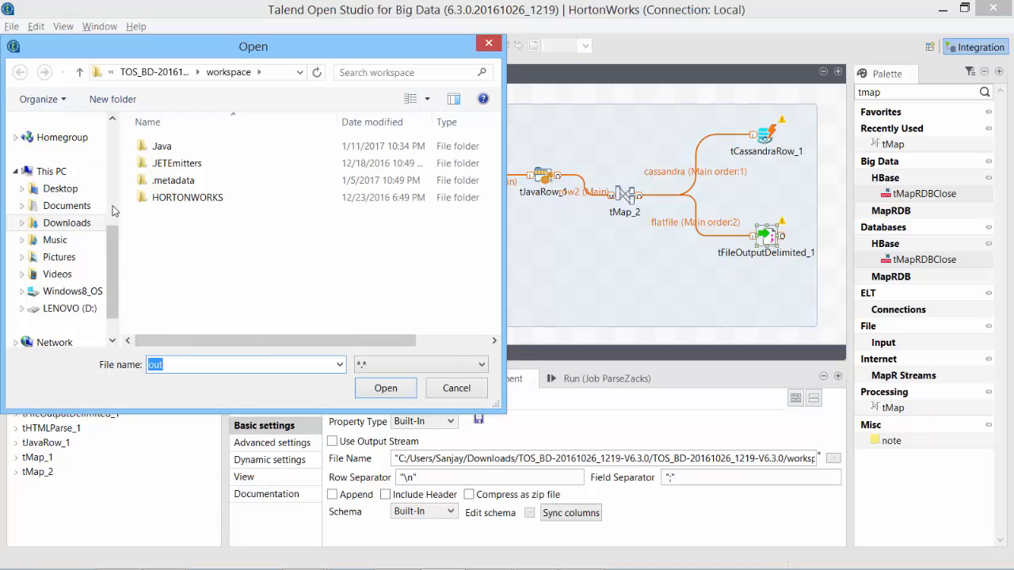
scroll(57, 222, "up", 4)
left_click(56, 240)
double_click(246, 366)
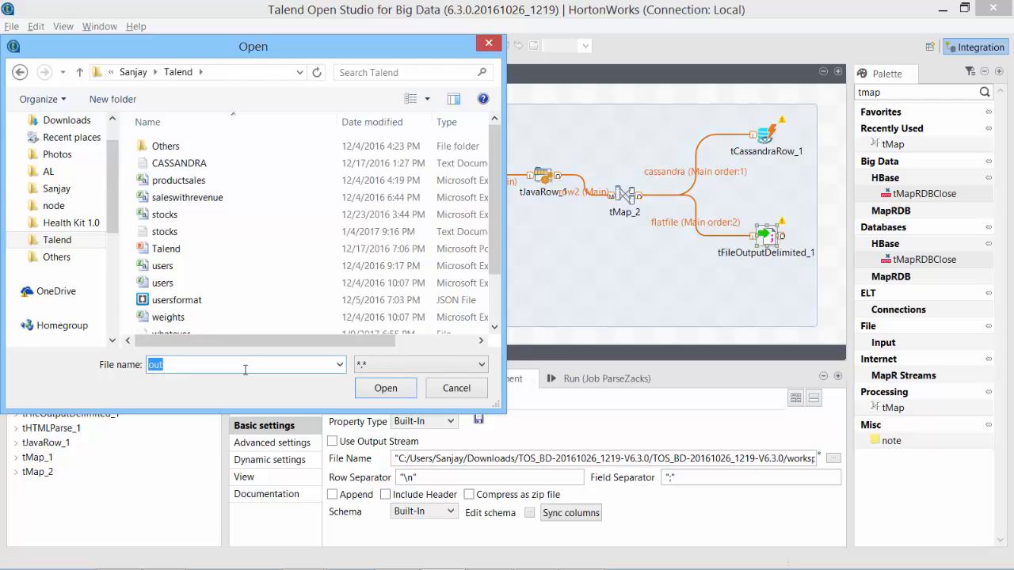
type("EmailText.txt")
key("Return")
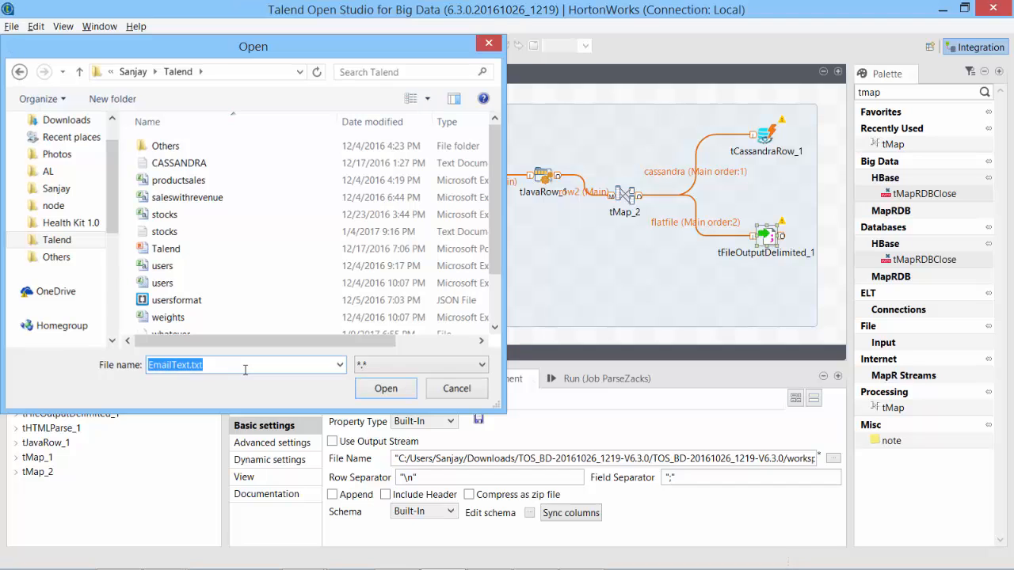
left_click(356, 495)
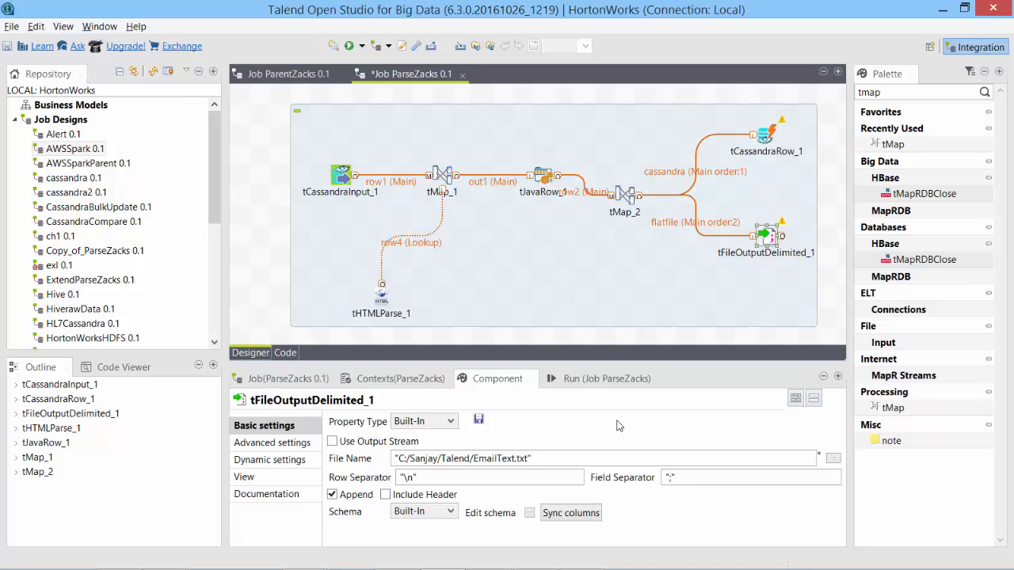
left_click_drag(382, 291, 342, 271)
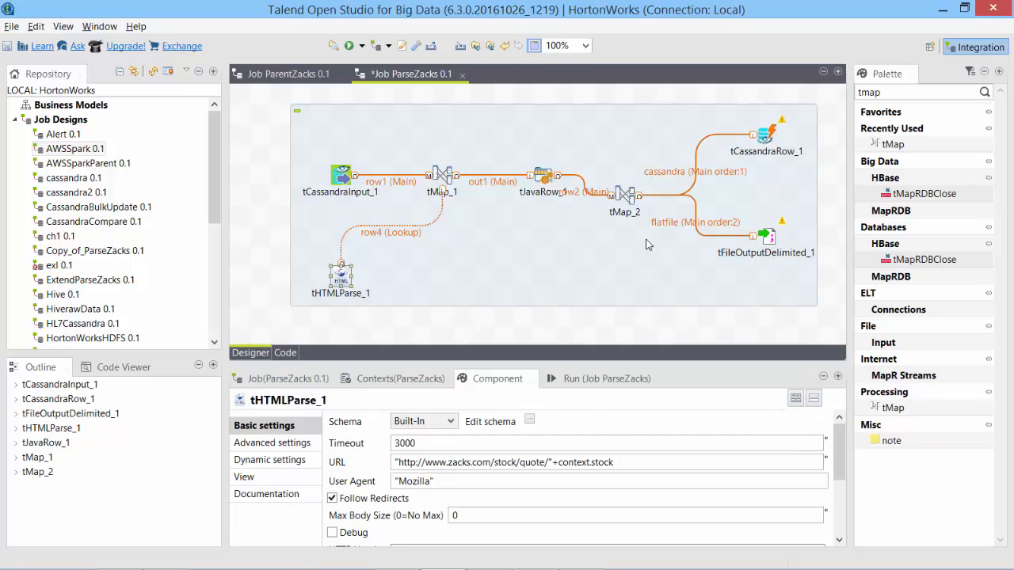
Close ParseZacks saving its changes, and close ParentZacks.
left_click(459, 74)
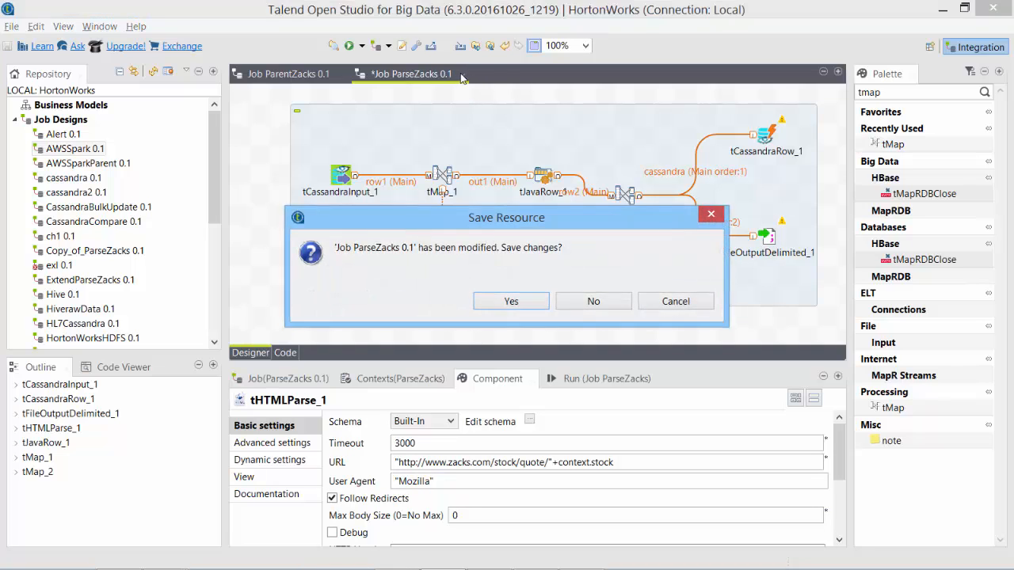
left_click(510, 299)
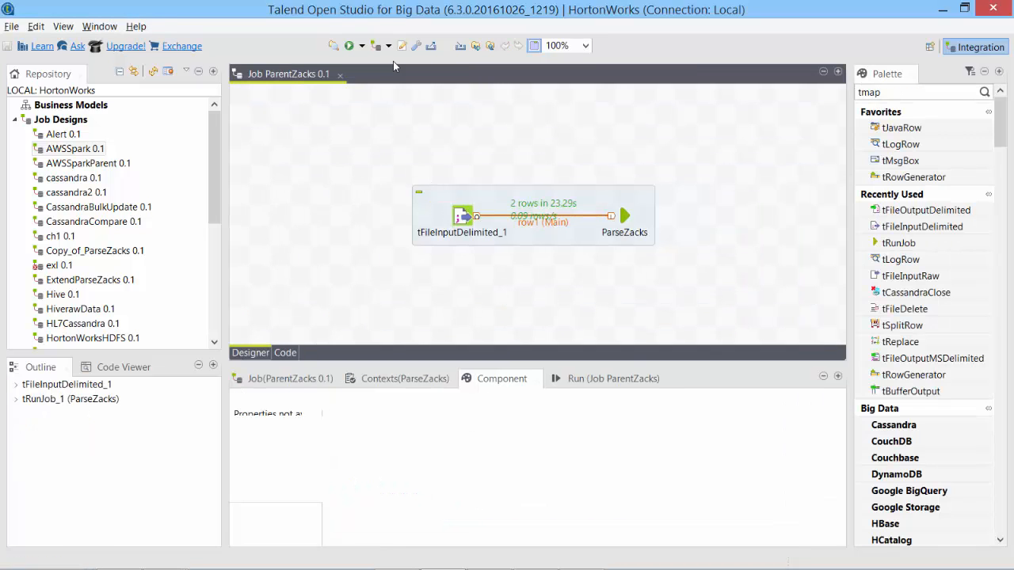
left_click(339, 75)
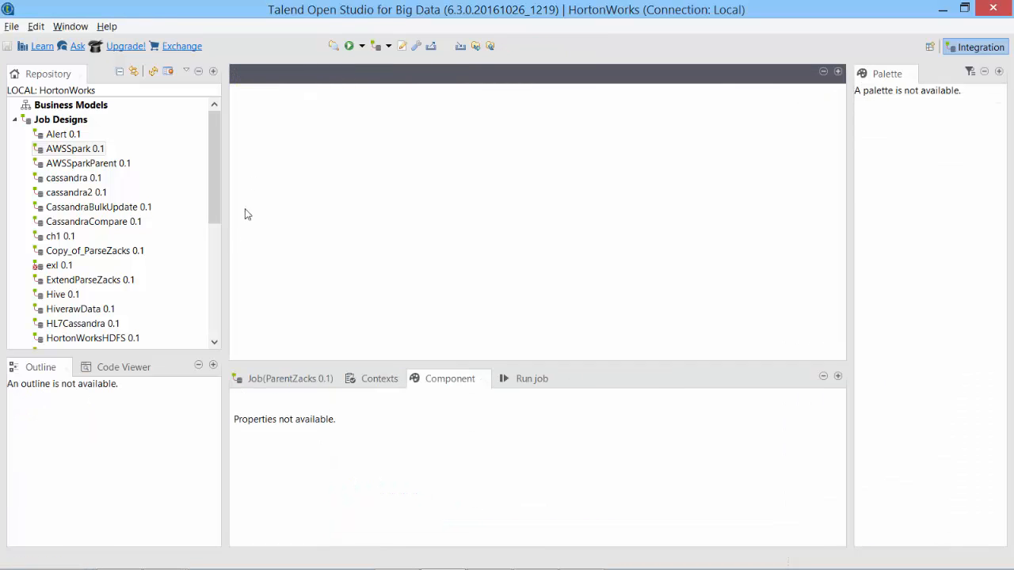
Reopen ParentZacks from the Repository, run it (fails with a row3 error), and open ParseZacks.
left_click(215, 310)
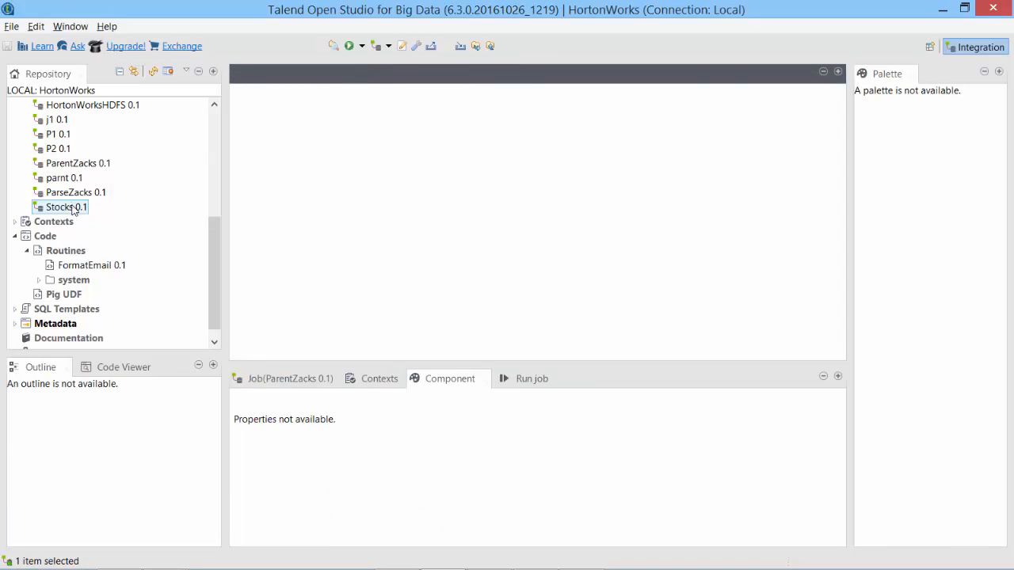
left_click(165, 191)
double_click(78, 163)
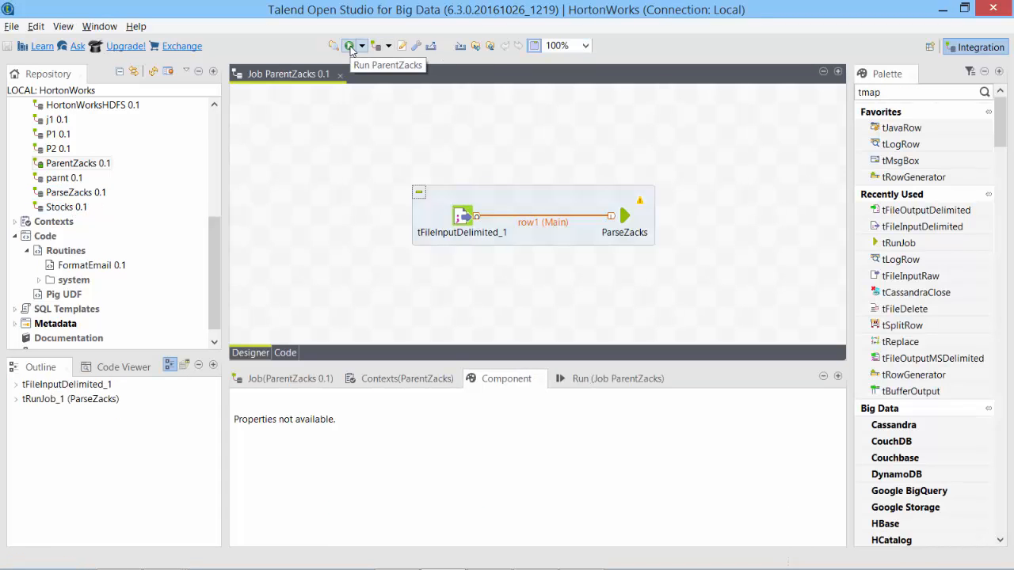
left_click(349, 46)
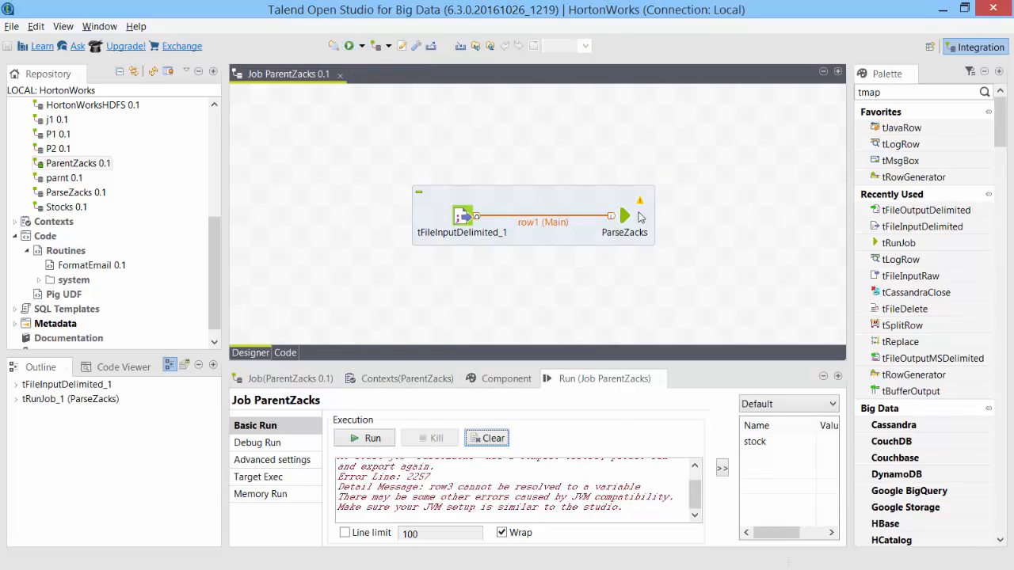
double_click(625, 215)
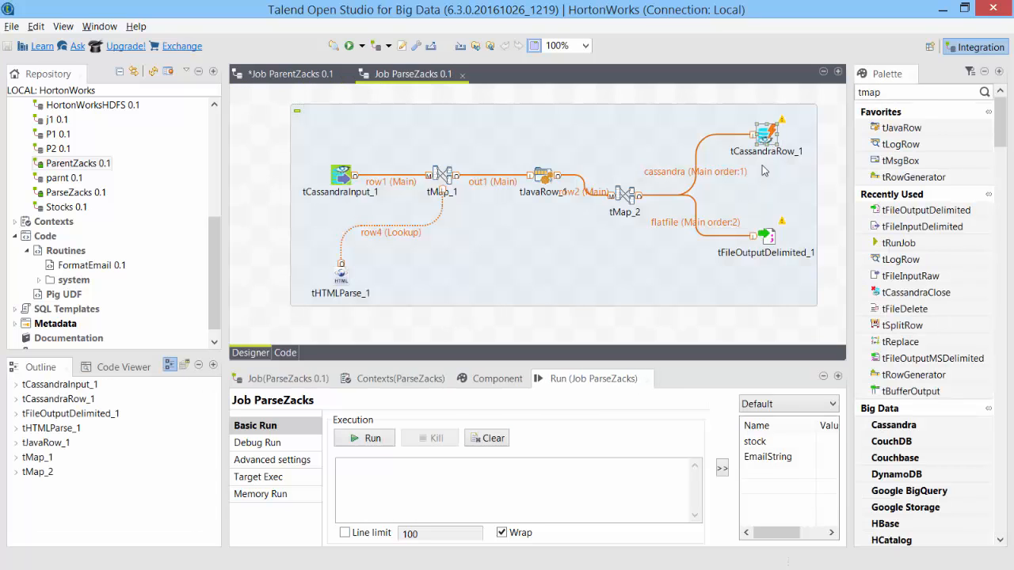
Read tCassandraRow_1's full Cassandra query and inspect the link that feeds it.
double_click(766, 134)
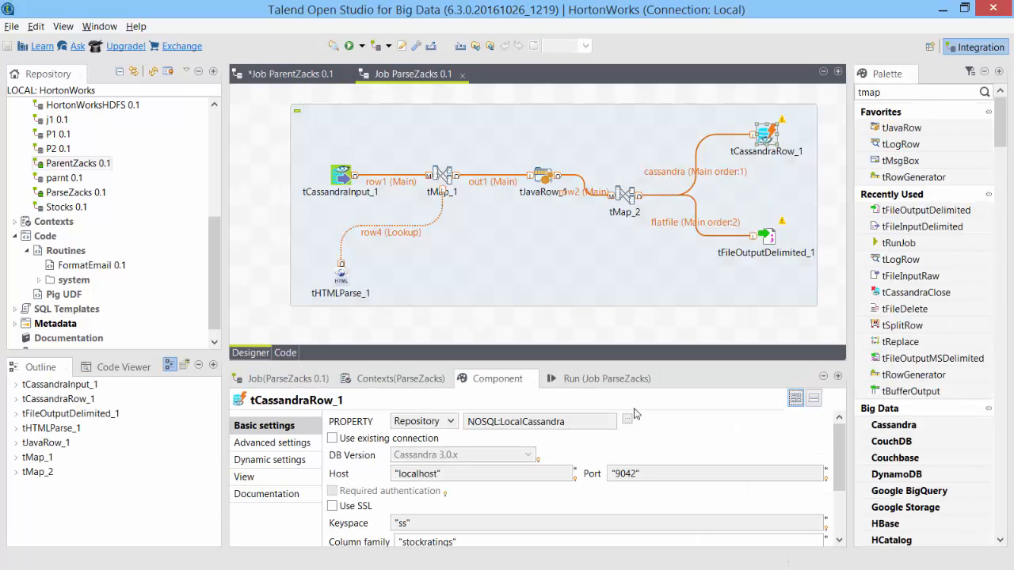
left_click_drag(837, 454, 837, 497)
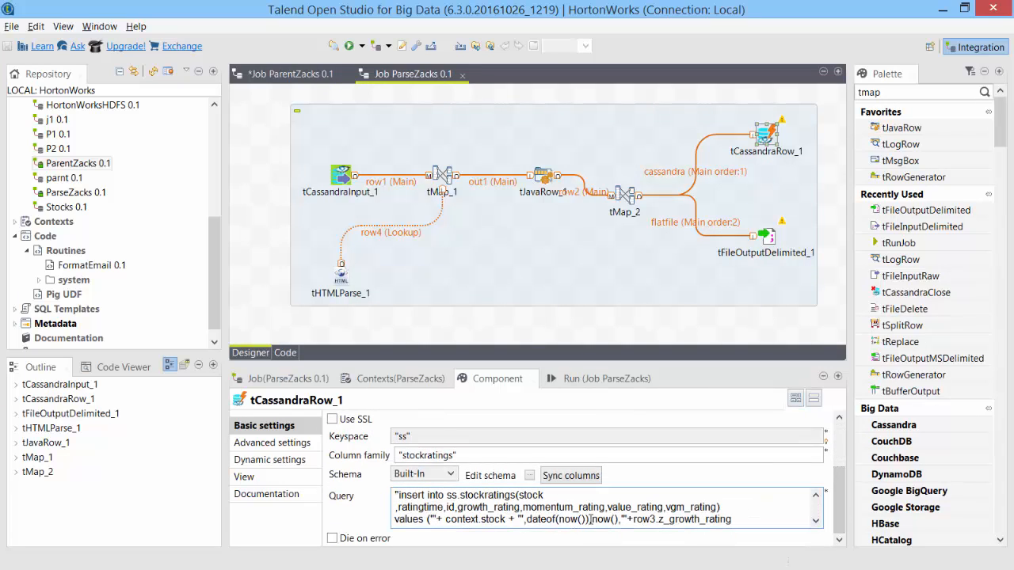
left_click(837, 377)
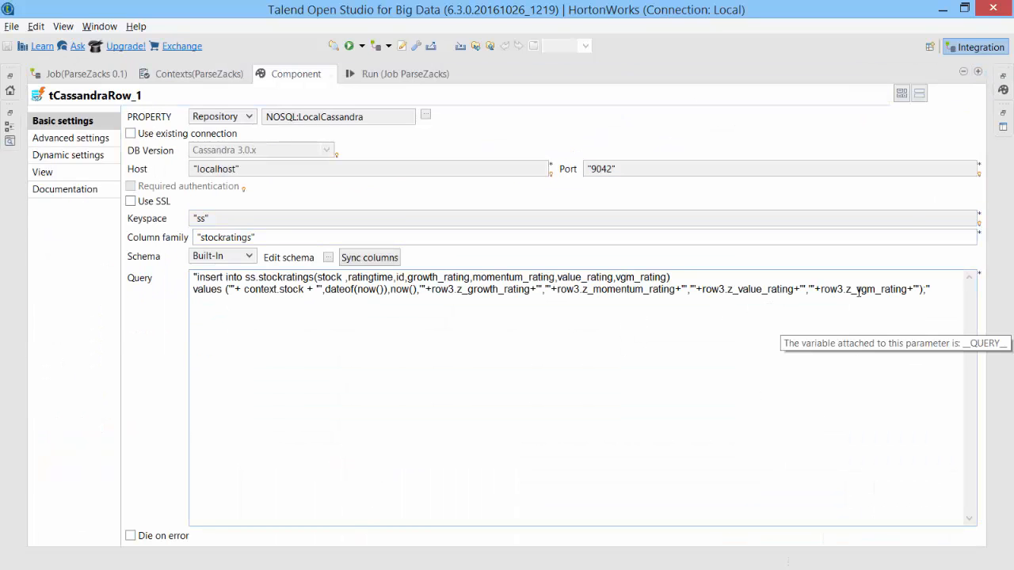
left_click(978, 72)
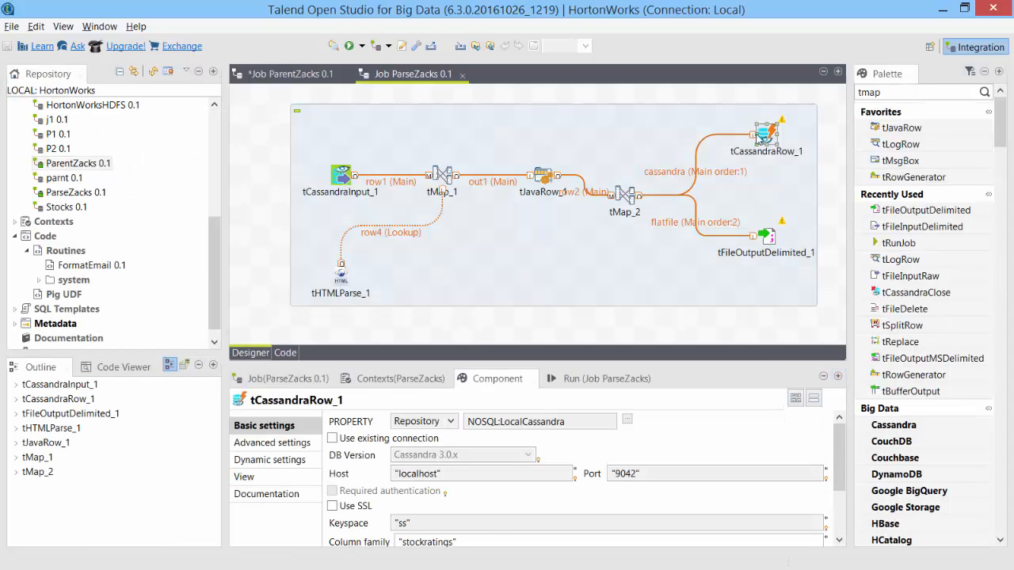
left_click(673, 181)
right_click(670, 182)
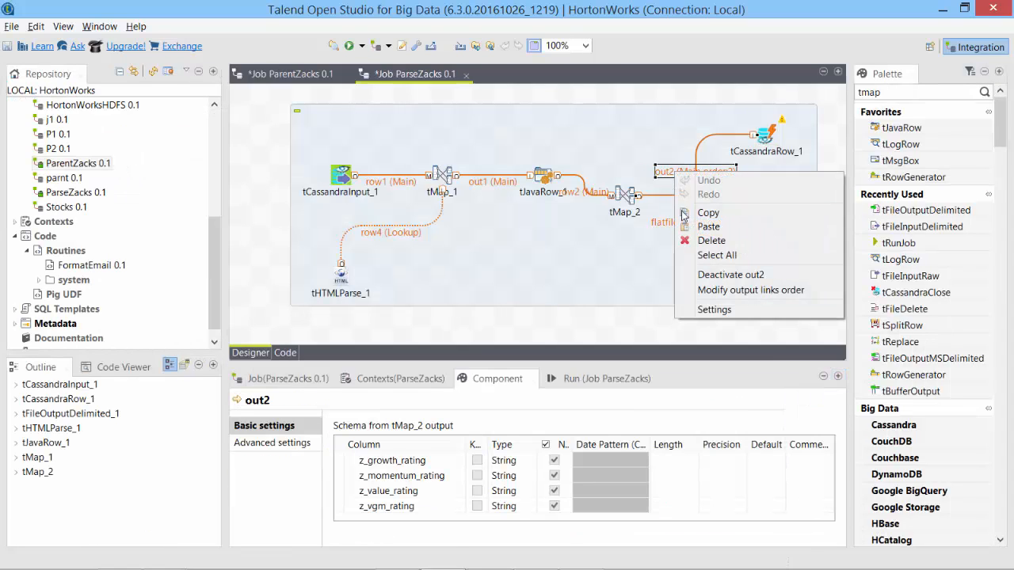
key("Escape")
left_click(765, 136)
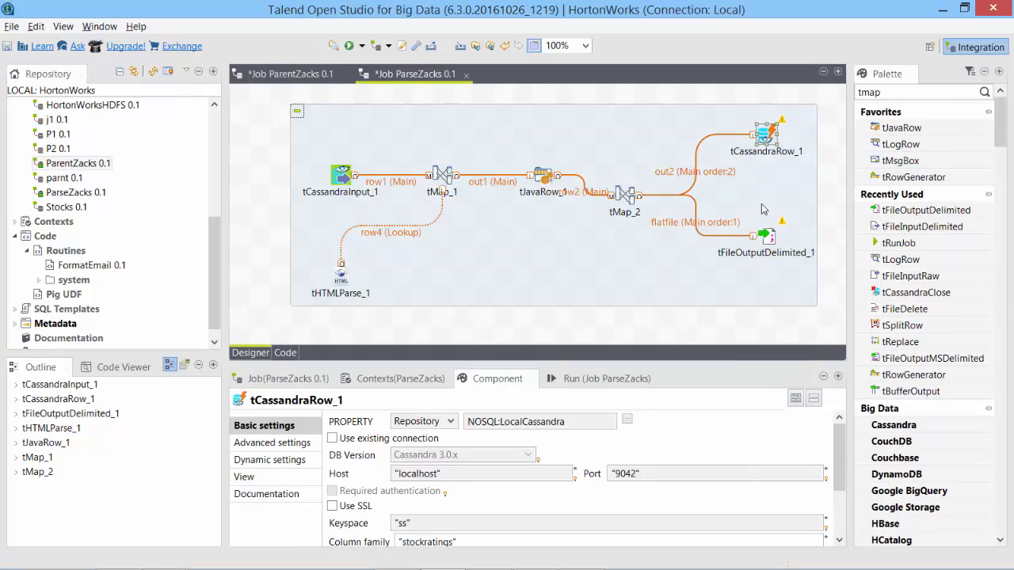
Rename the out2 link to row3, save ParseZacks, and close its tab.
left_click(681, 171)
type("row3")
key("Return")
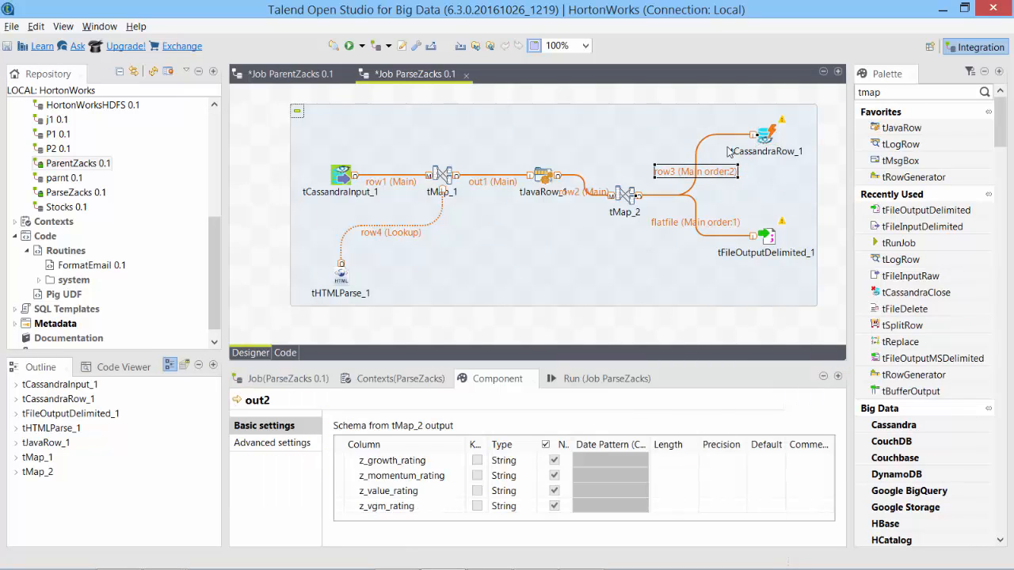
key("ctrl+s")
left_click(461, 74)
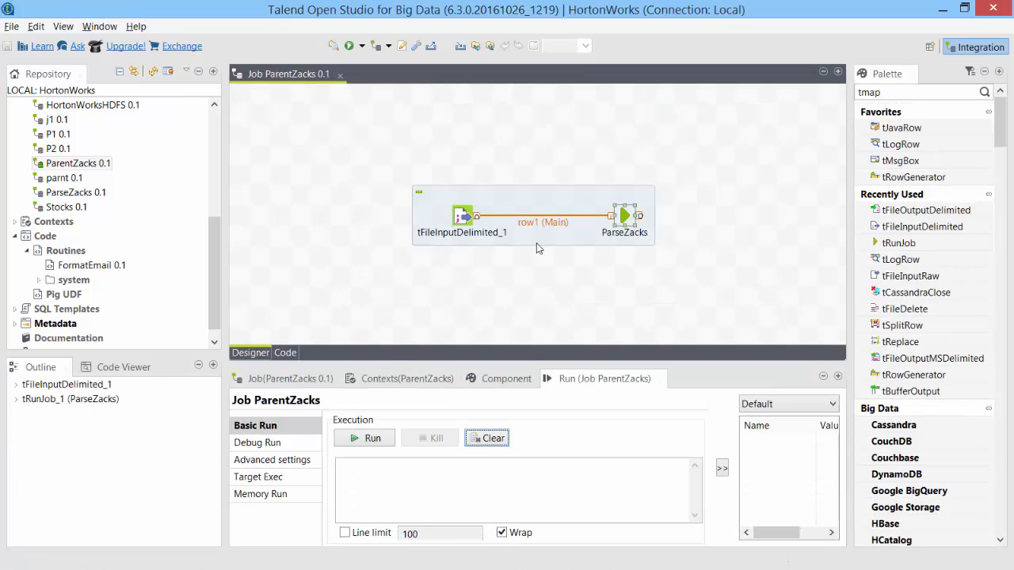
Check that the ParseZacks component passes row1.stock to its stock context parameter.
left_click(467, 219)
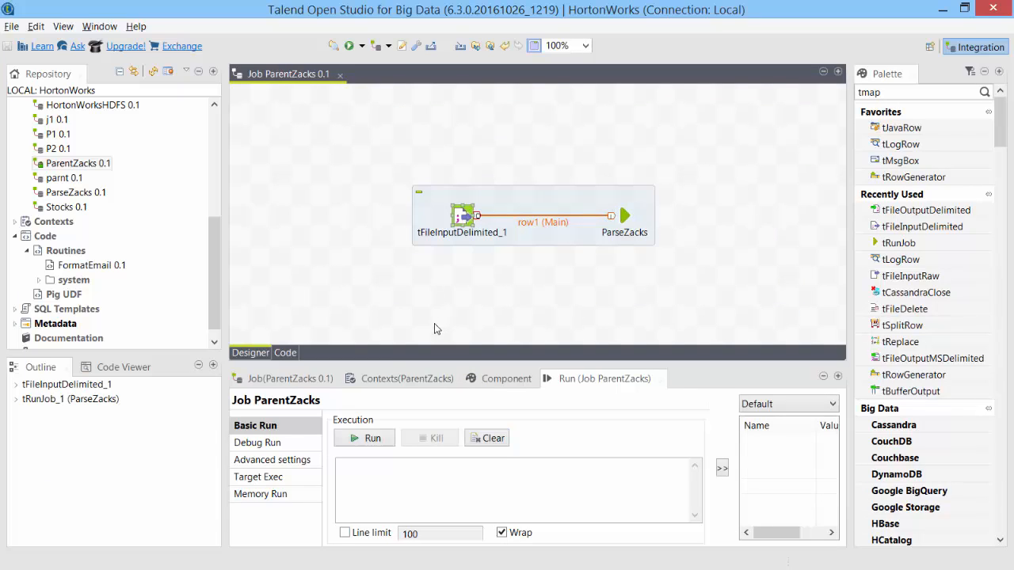
left_click(401, 379)
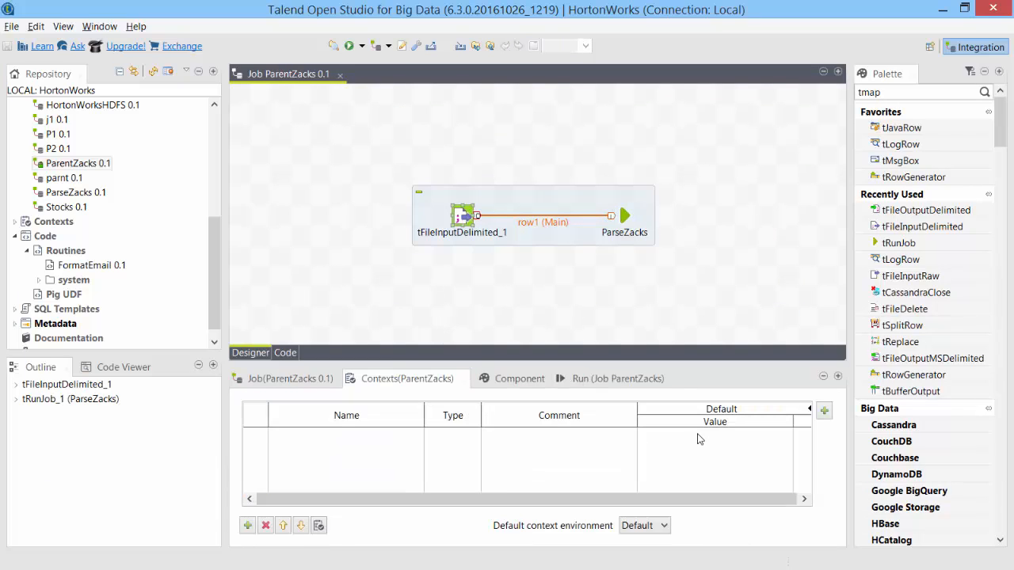
left_click(621, 217)
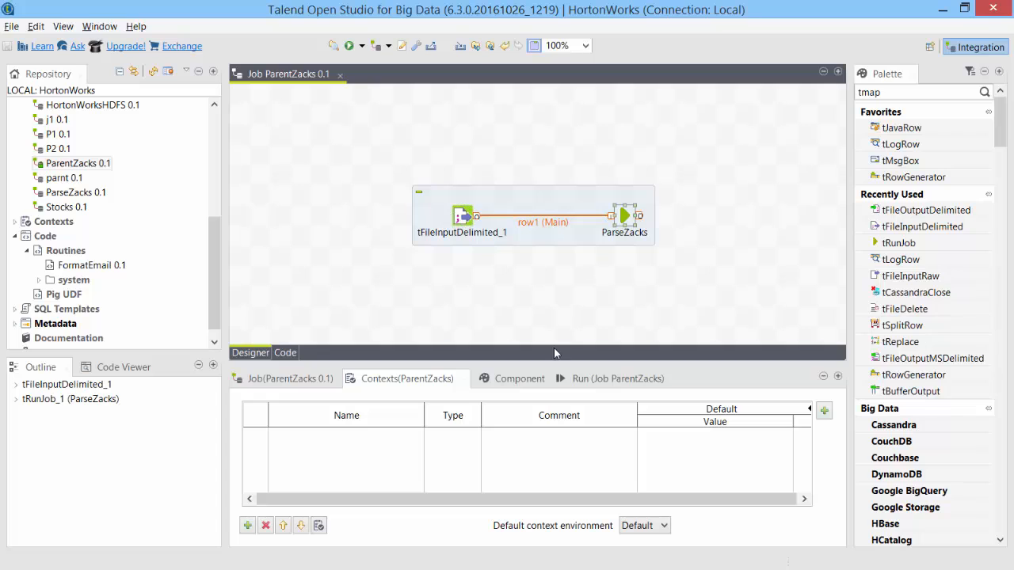
left_click(514, 380)
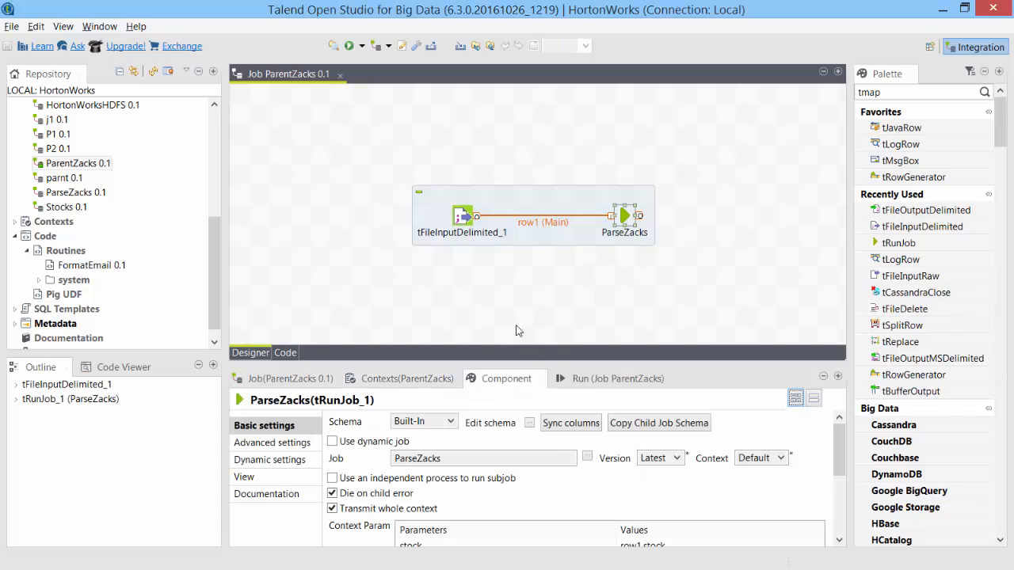
scroll(487, 475, "down", 3)
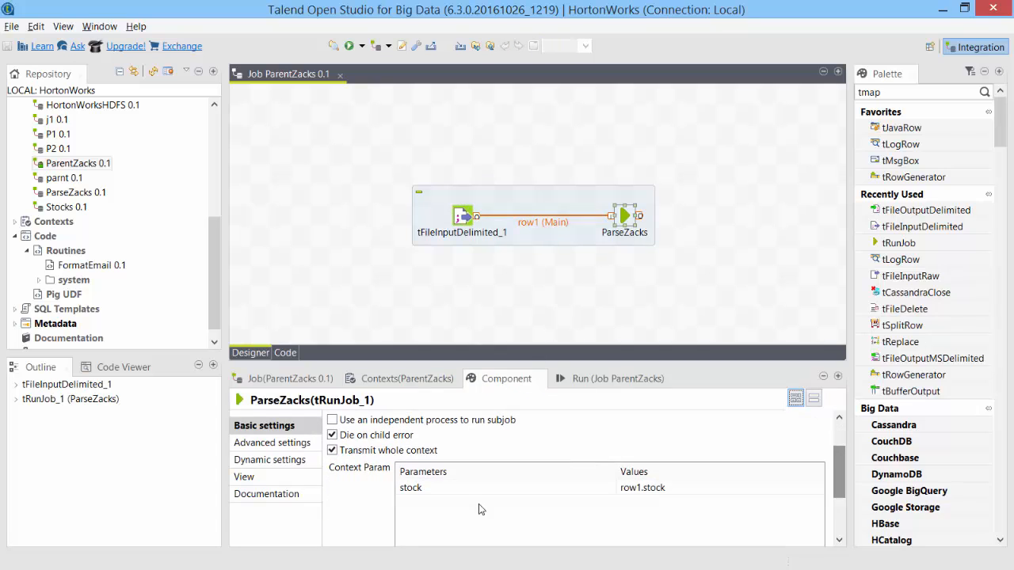
left_click(575, 489)
left_click(659, 488)
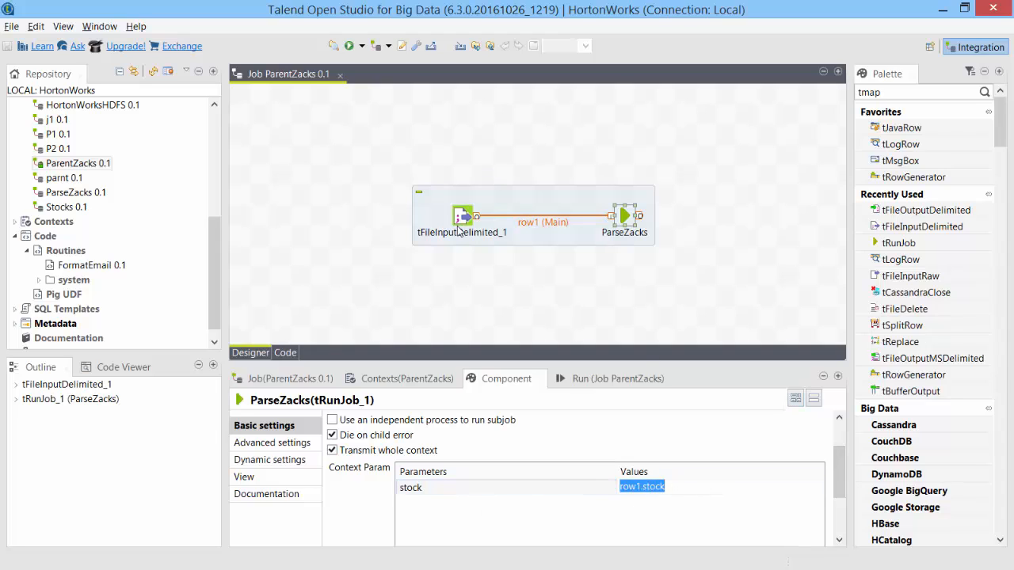
Review ParseZacks' EmailString context variable, close the child job, and run ParentZacks.
double_click(625, 221)
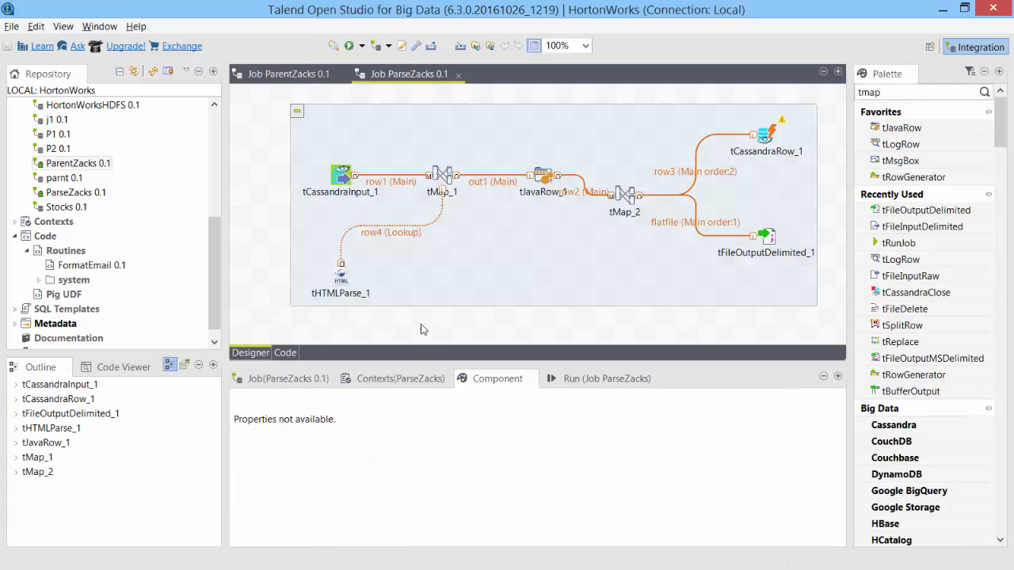
left_click(400, 379)
left_click(293, 447)
left_click(293, 448)
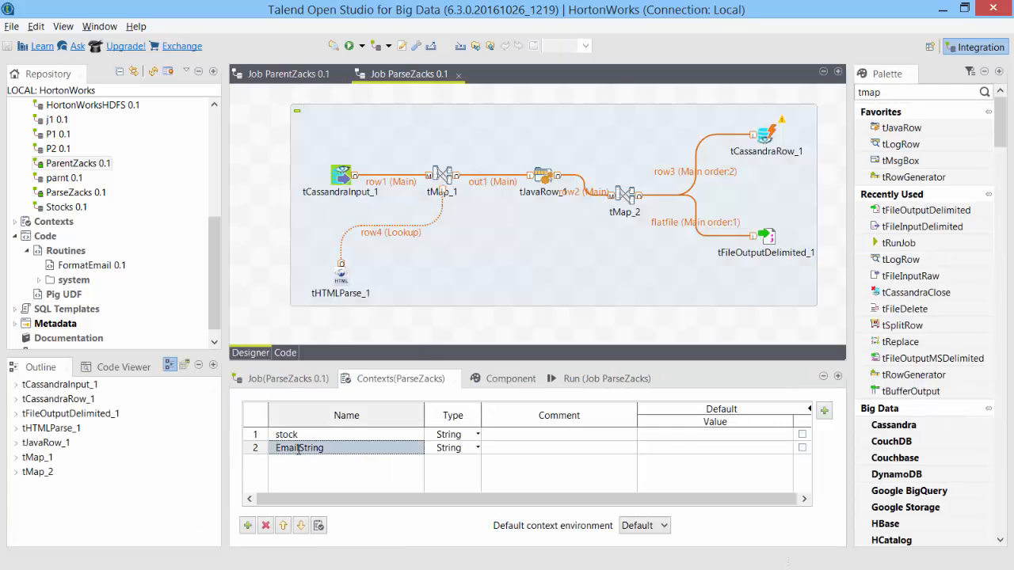
left_click(714, 448)
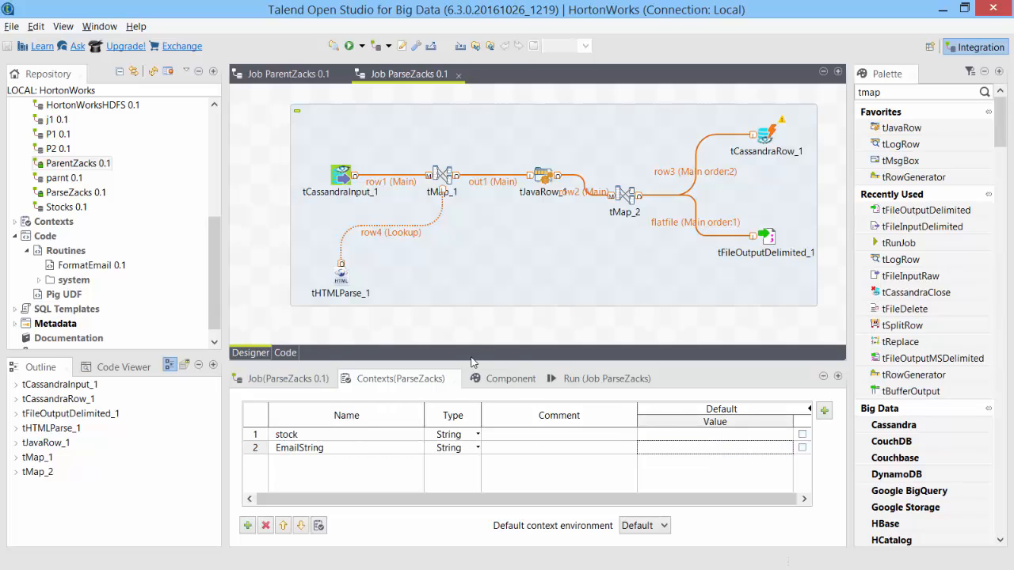
left_click(457, 77)
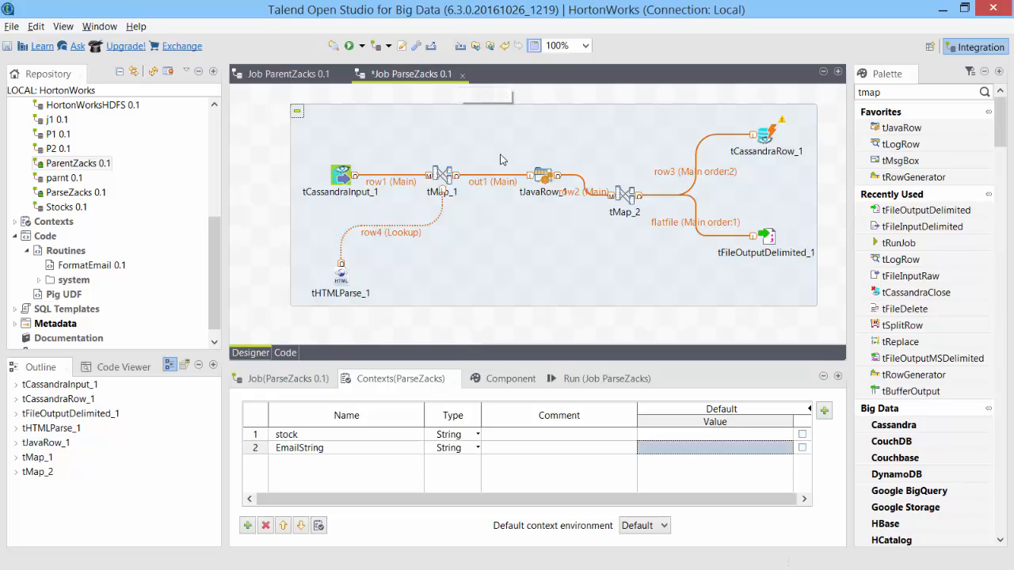
left_click(462, 75)
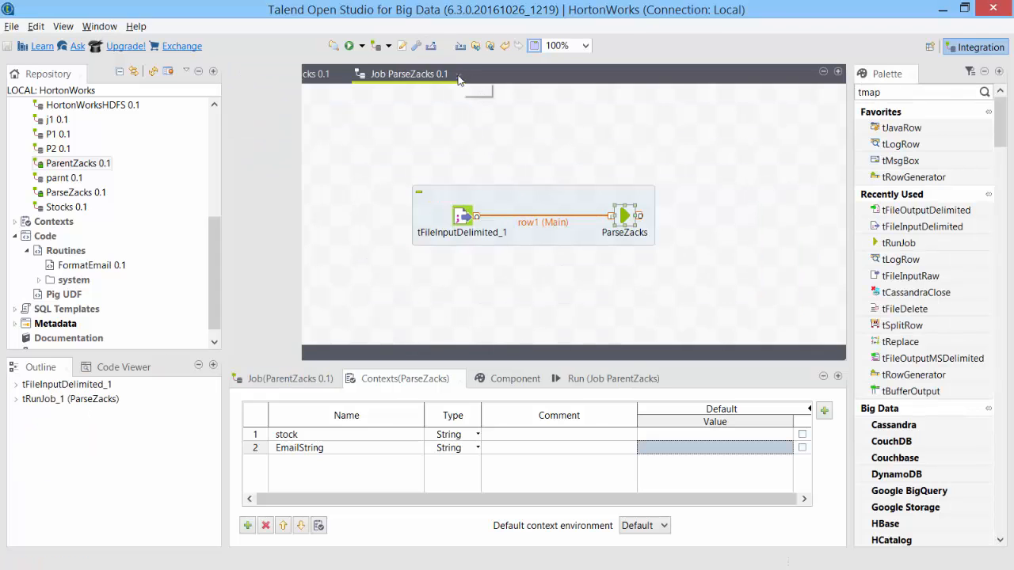
left_click(349, 46)
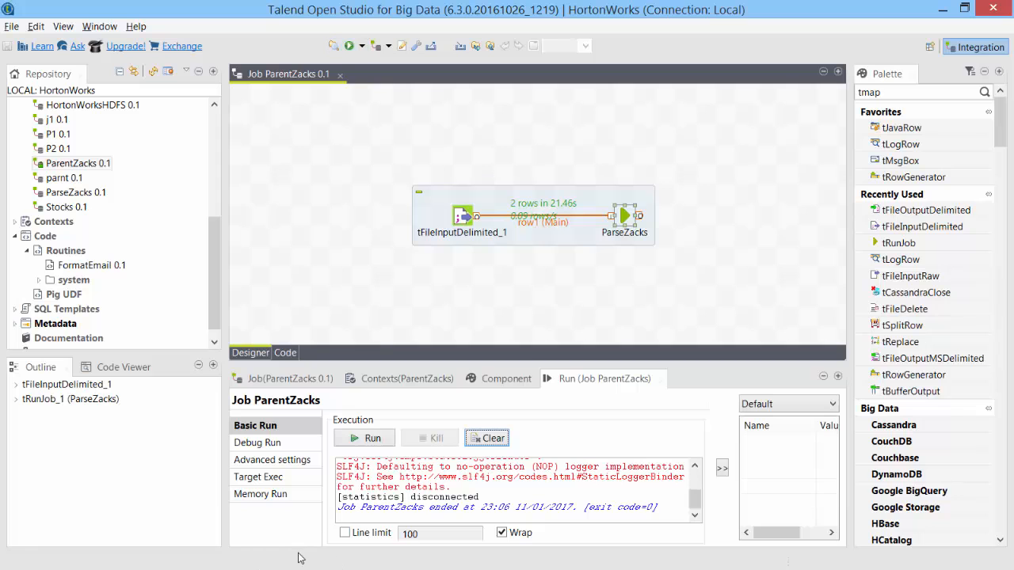
key("alt+Tab")
key("alt+Tab")
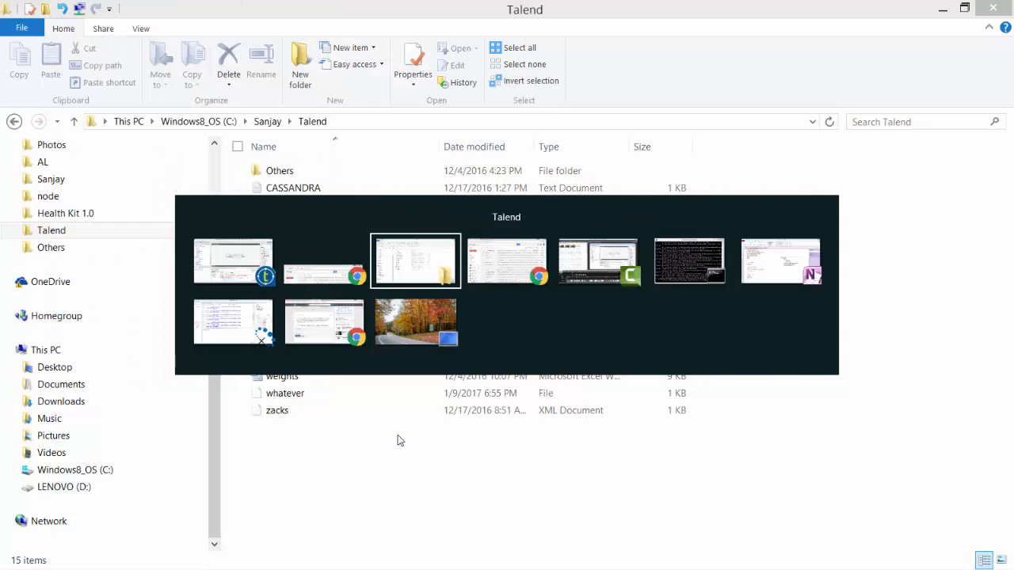
Review the rating-change HTML in EmailText.txt in Notepad, then shift the ParentZacks subjob left.
double_click(290, 206)
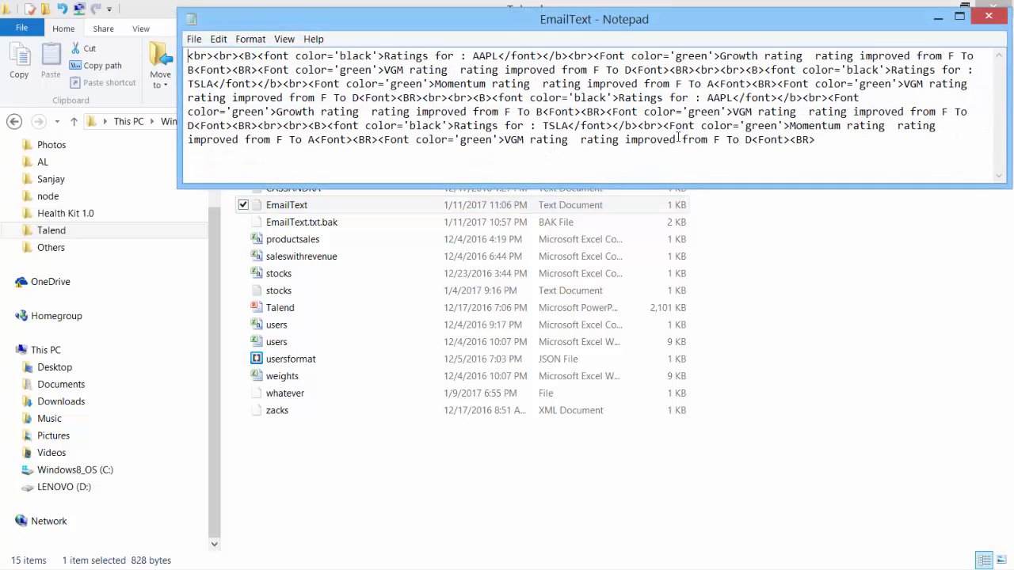
key("alt+Tab")
key("alt+Tab")
left_click_drag(468, 188, 326, 167)
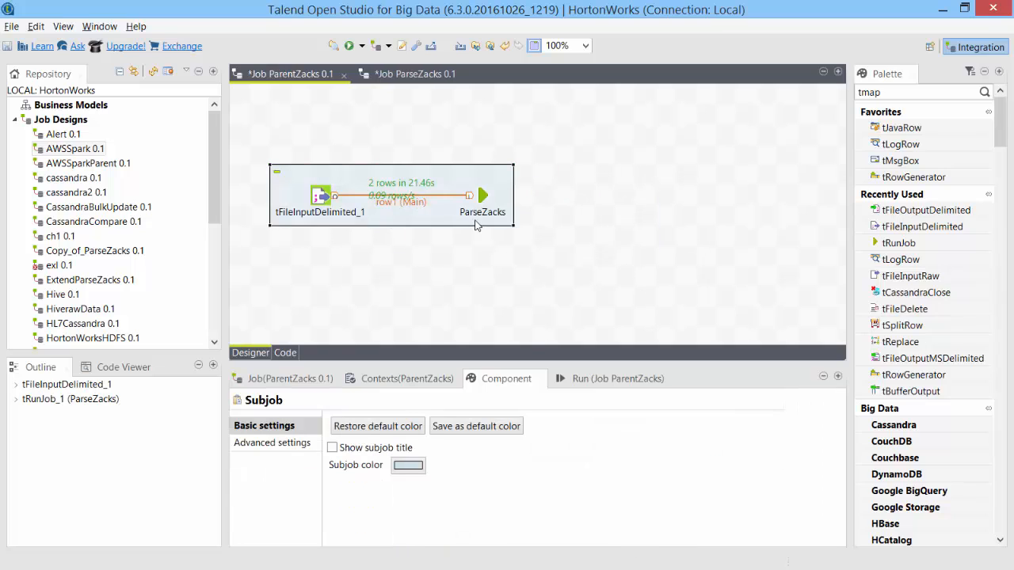
Place tFileInputRaw_1 right of the subjob and connect ParseZacks to it with On Component Ok.
left_click(482, 196)
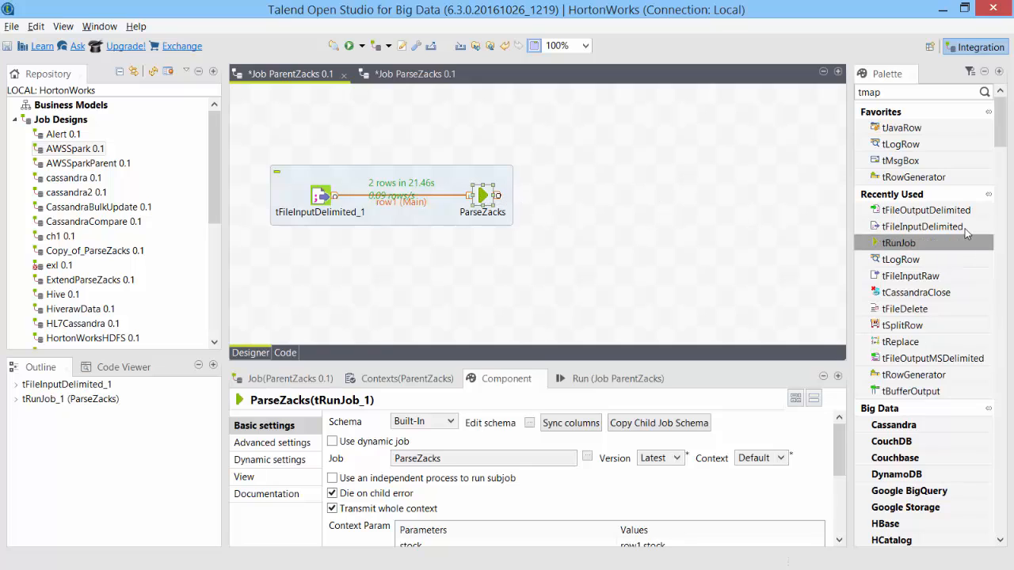
left_click_drag(935, 280, 518, 169)
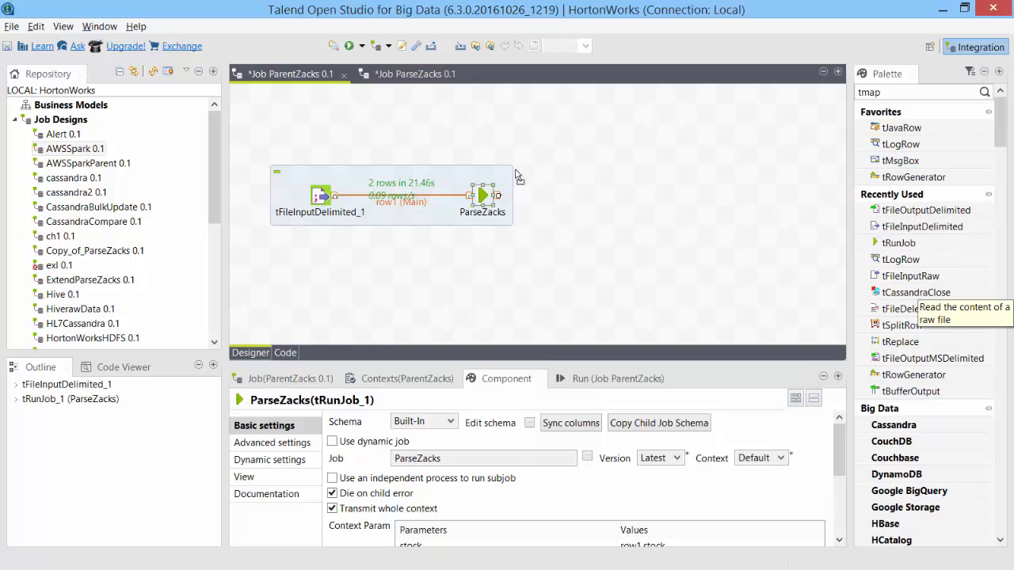
left_click_drag(611, 189, 600, 199)
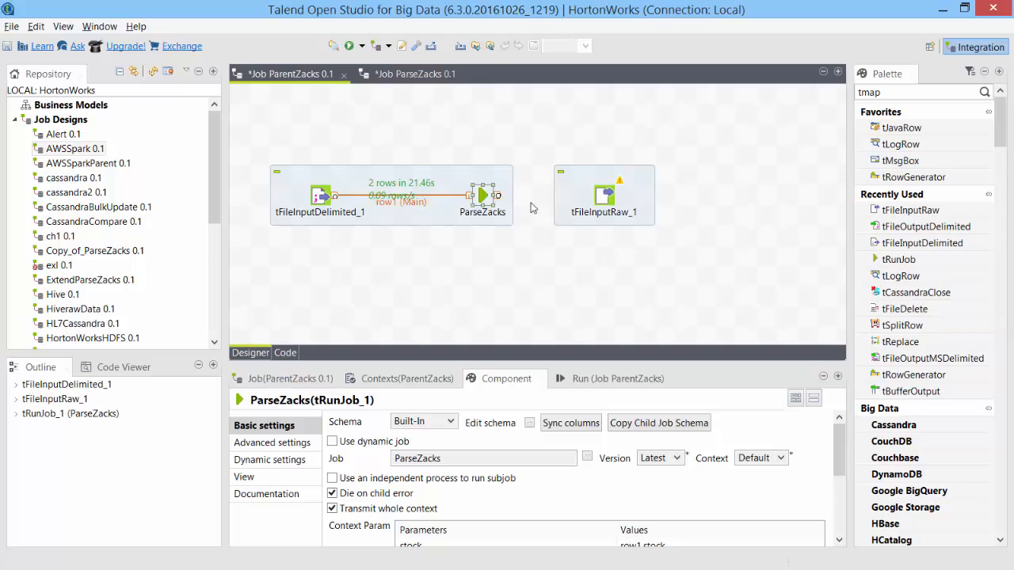
left_click_drag(499, 198, 605, 197)
left_click(485, 195)
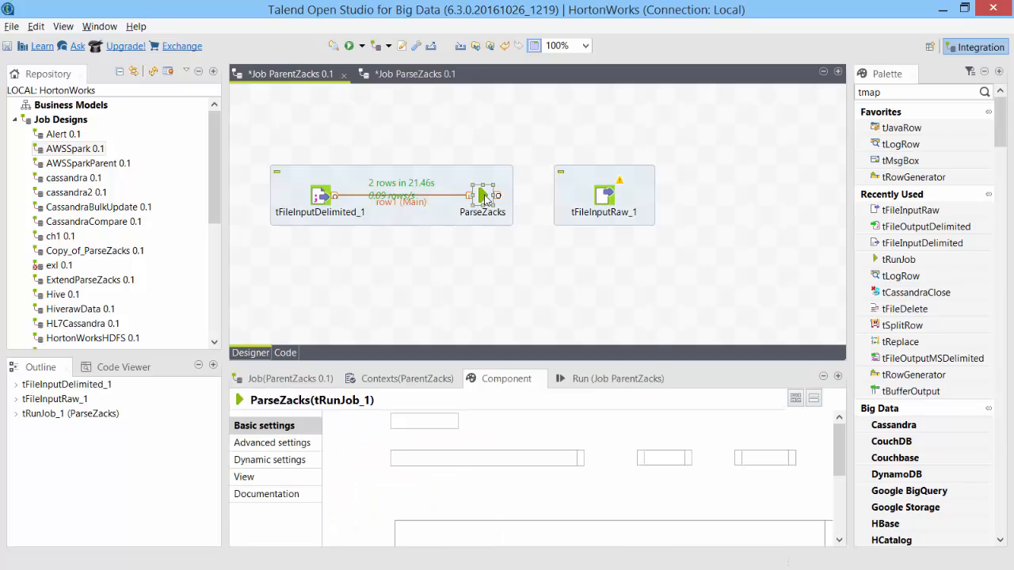
right_click(484, 196)
mouse_move(541, 222)
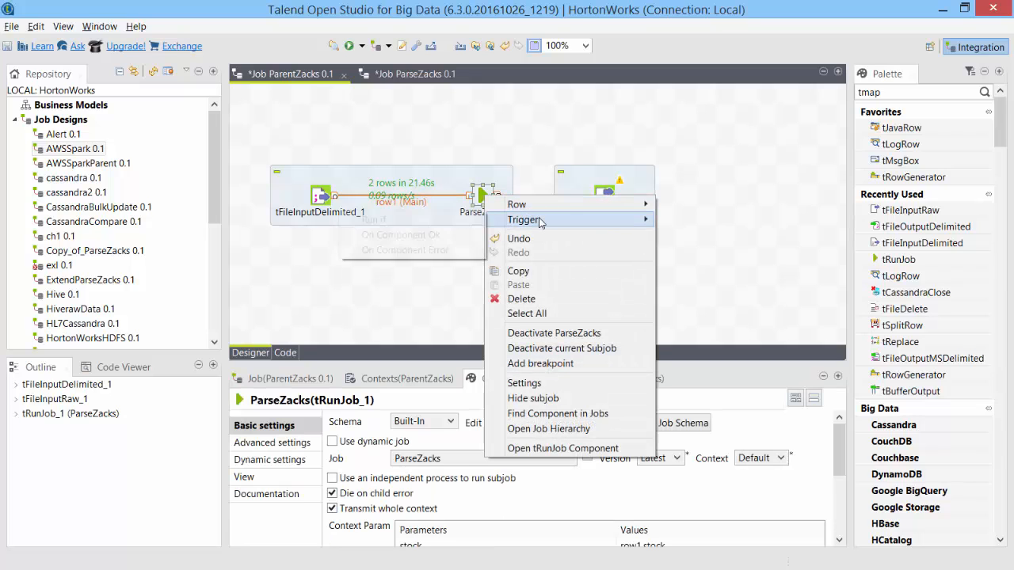
left_click(432, 235)
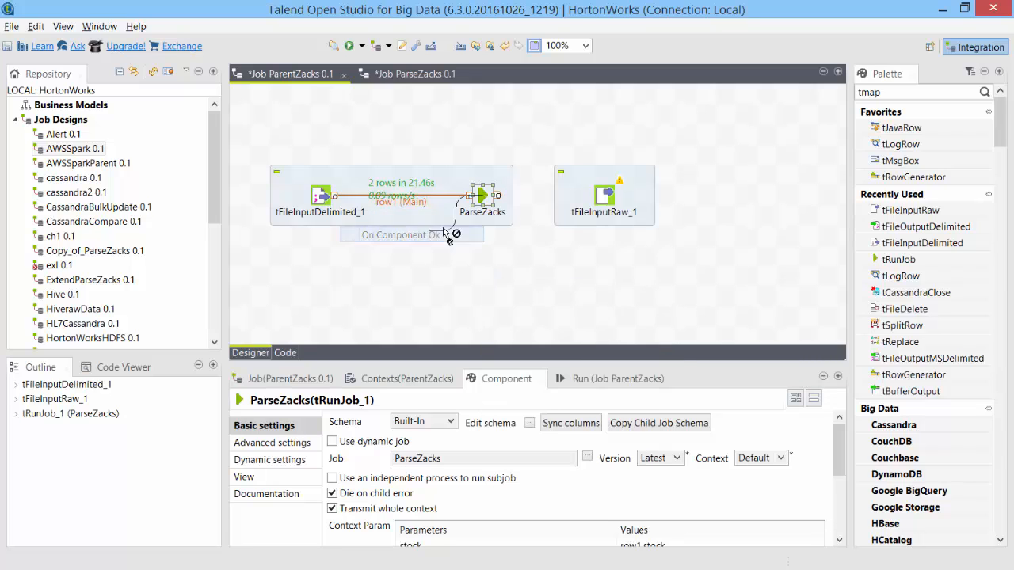
left_click(604, 204)
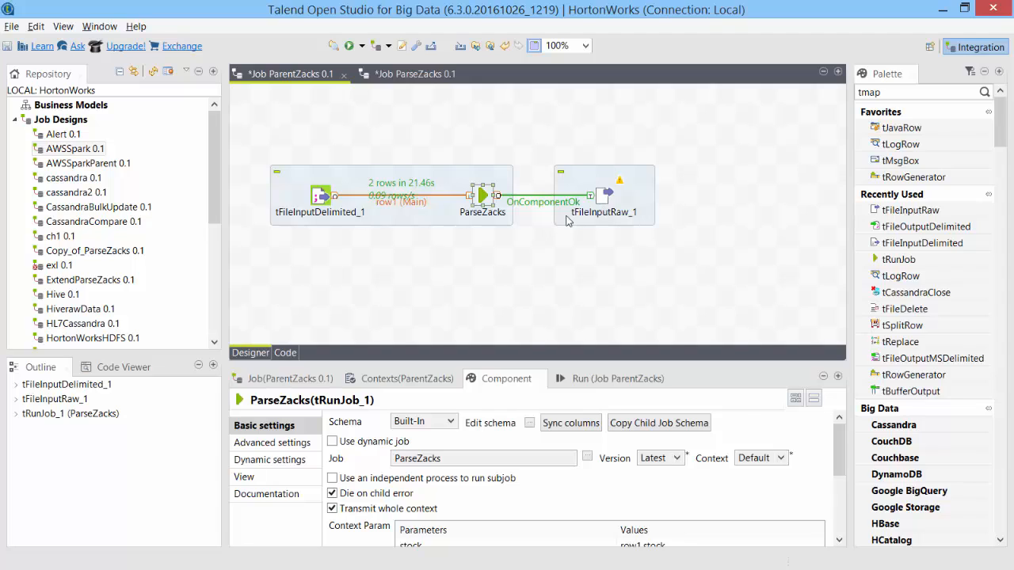
Set tFileInputRaw_1's file to C:/Sanjay/Talend/EmailText.txt and confirm its content schema column.
left_click(606, 214)
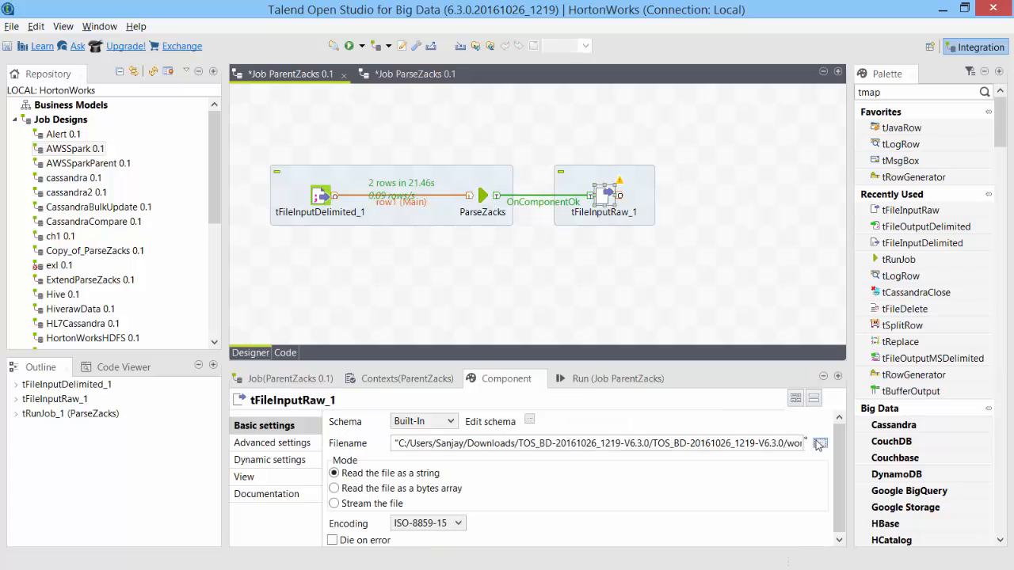
left_click(820, 444)
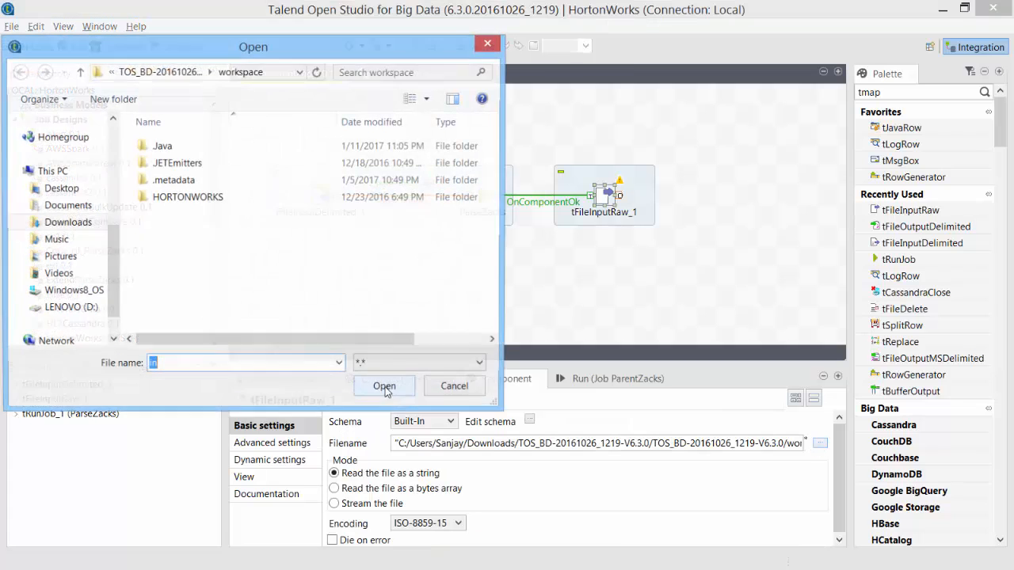
scroll(105, 215, "up", 3)
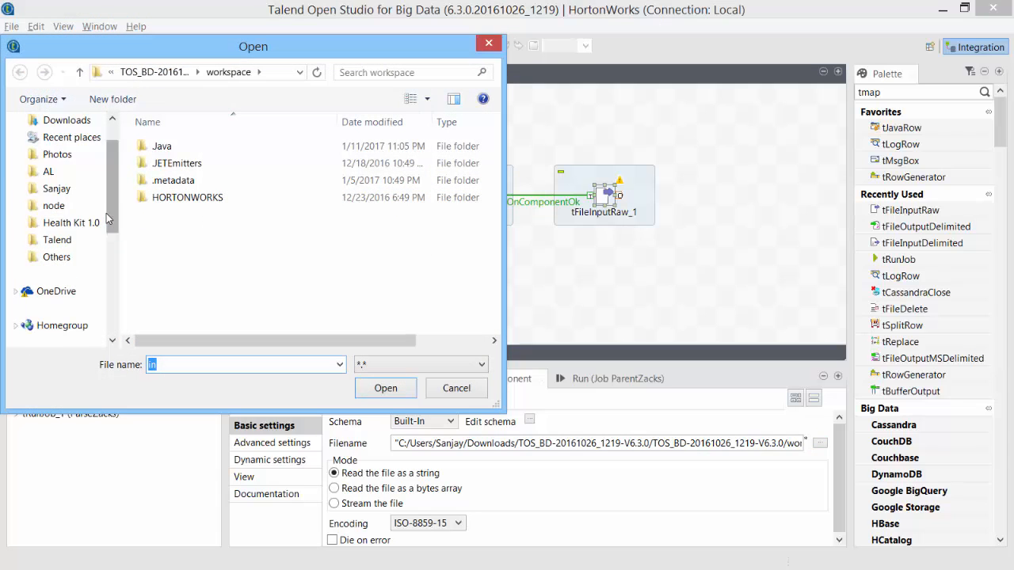
left_click(57, 239)
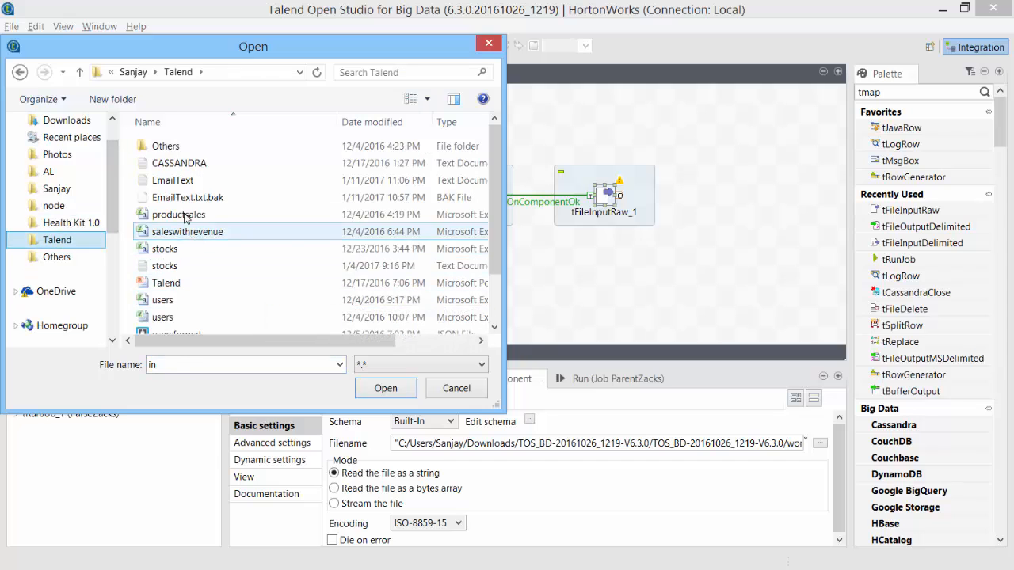
left_click(170, 180)
left_click(385, 388)
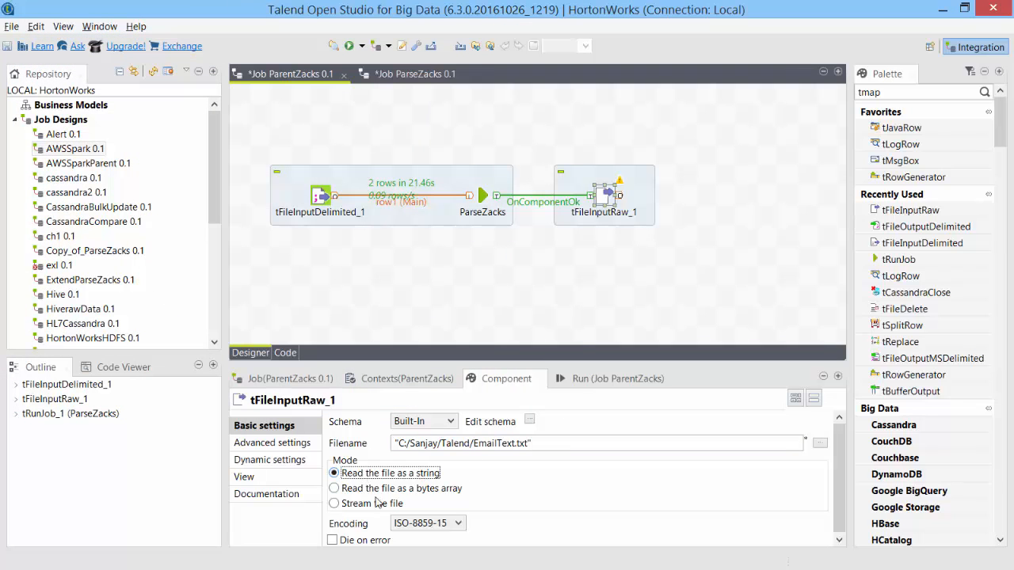
left_click(529, 420)
left_click(181, 195)
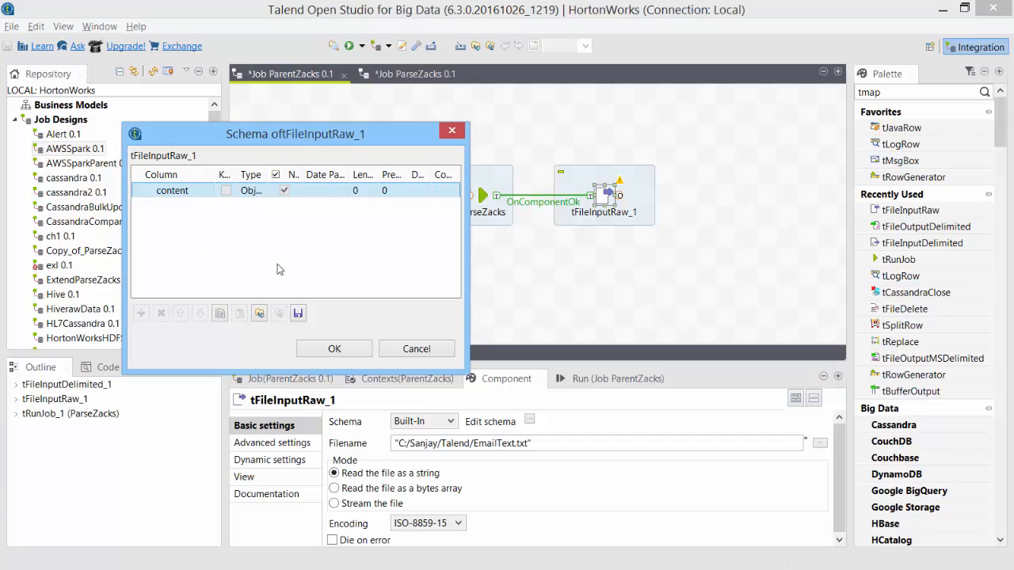
left_click(334, 349)
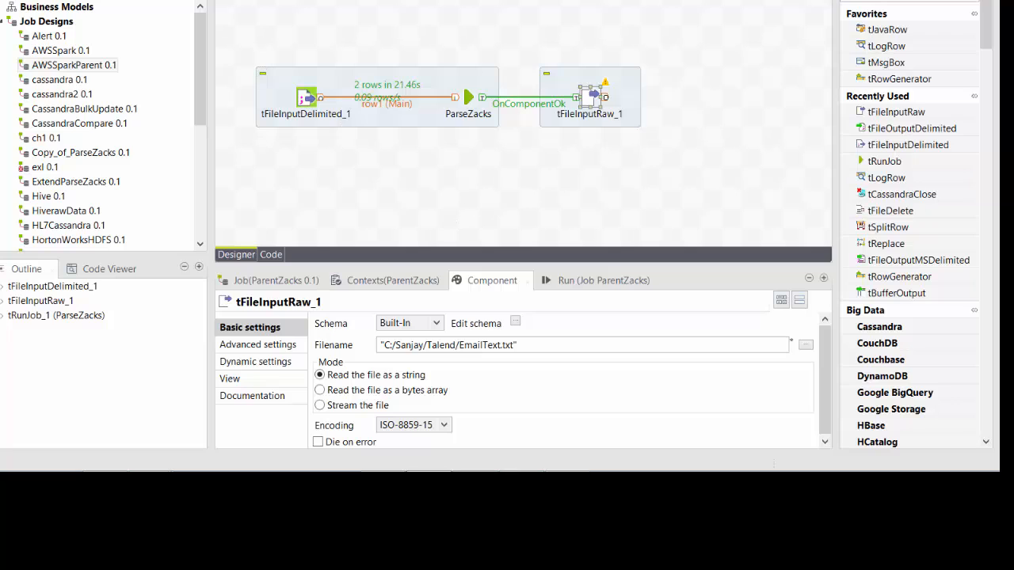
Add a tSendMail_1 component fed by tFileInputRaw_1 through a Main row link.
left_click_drag(865, 47, 692, 97)
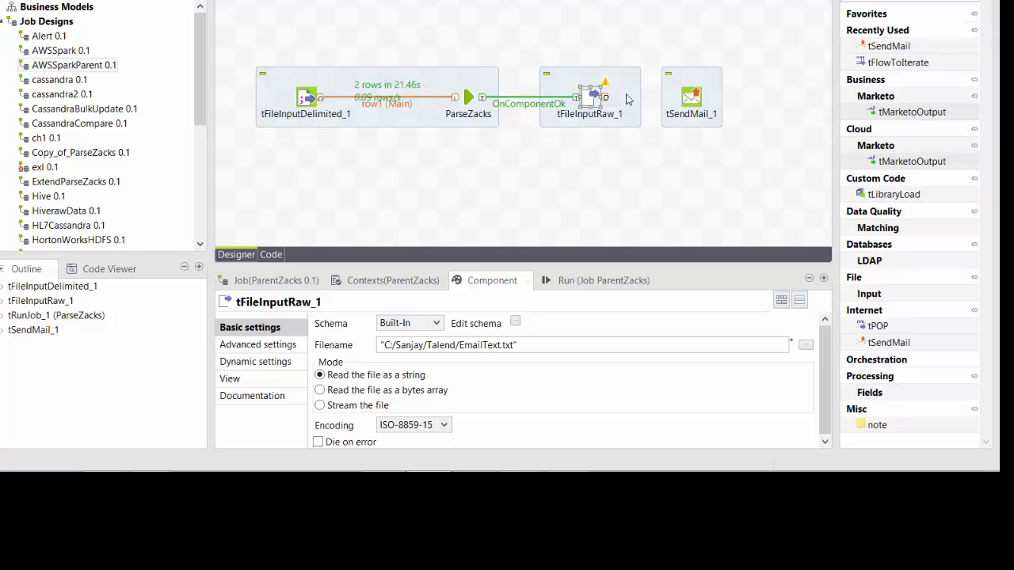
mouse_move(608, 98)
left_mouse_down()
mouse_move(715, 103)
mouse_move(699, 107)
left_mouse_up()
left_click(699, 106)
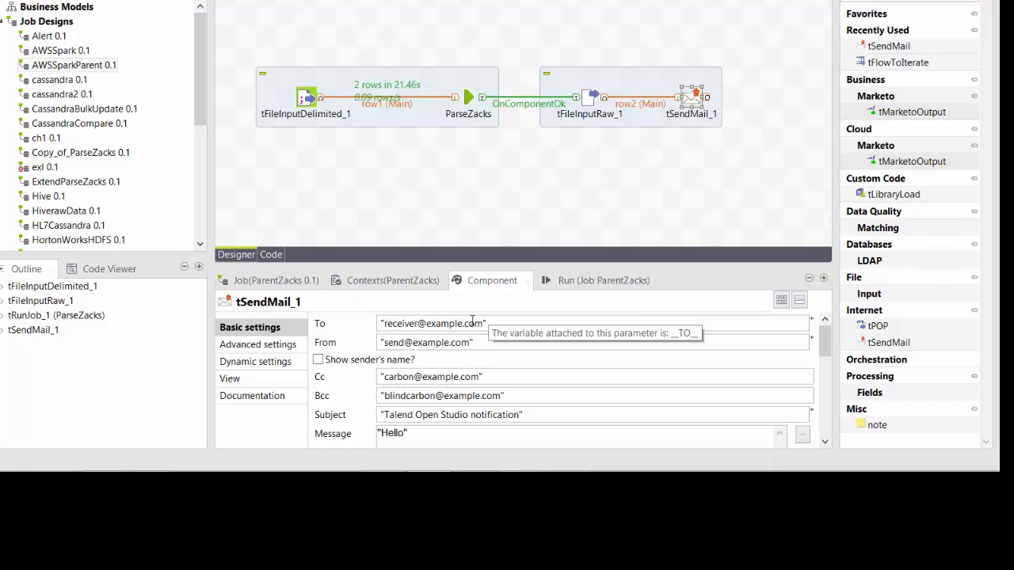
Enter the recipient's Gmail address and the sender address, and clear the Cc and Bcc fields.
left_click_drag(461, 326, 386, 323)
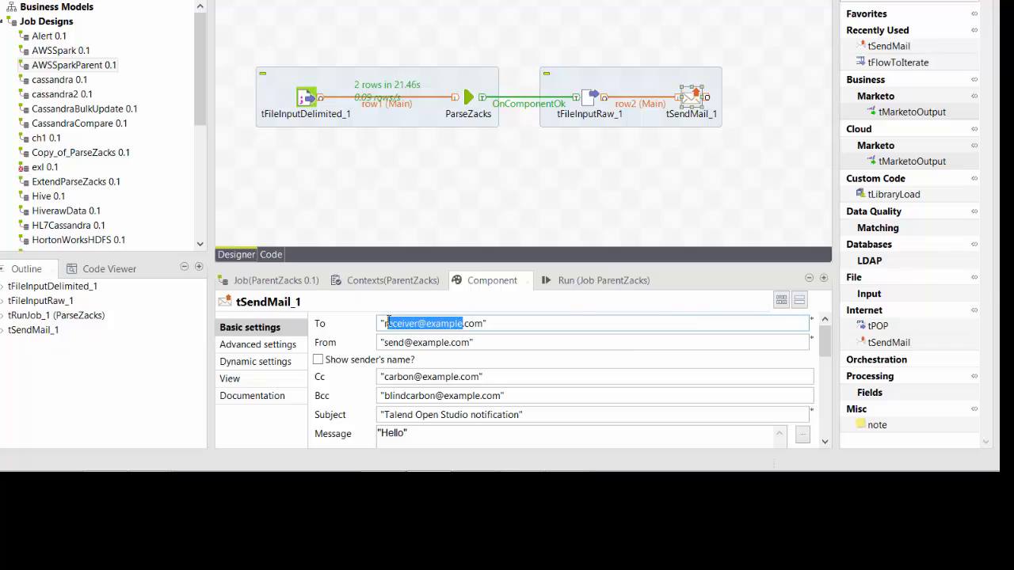
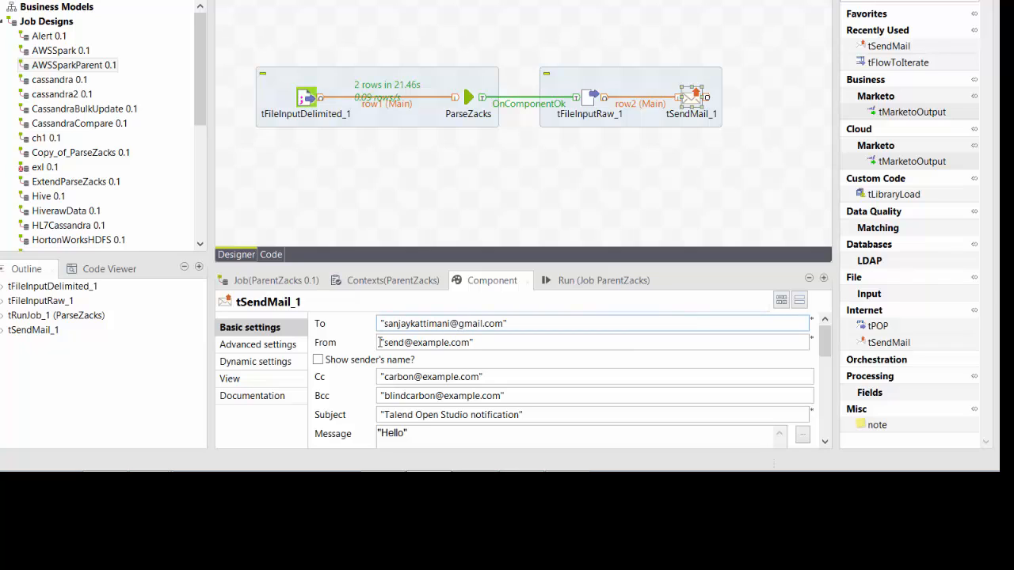
left_click_drag(385, 343, 449, 342)
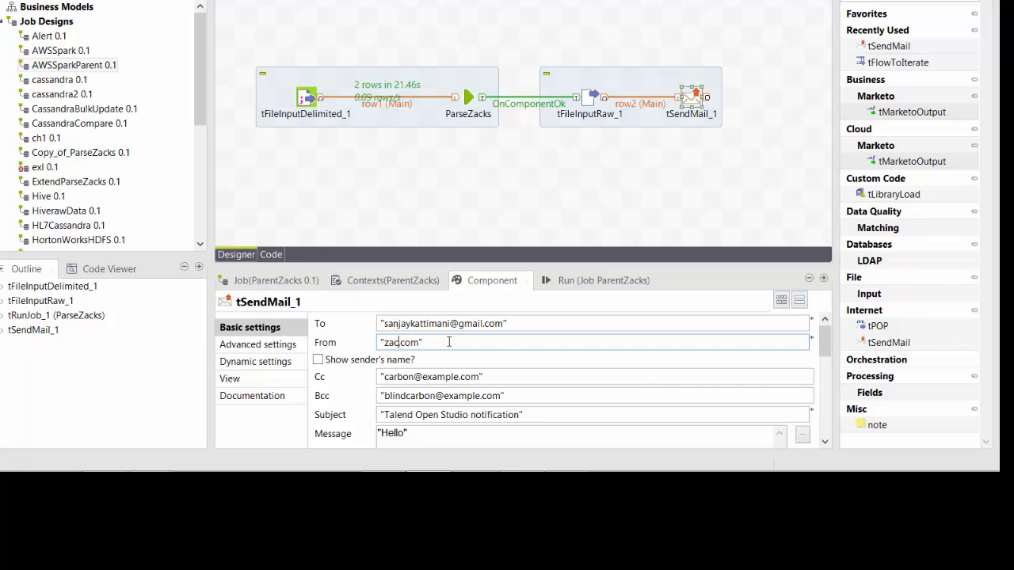
key("Tab")
key("Tab")
key("Delete")
key("Tab")
key("Delete")
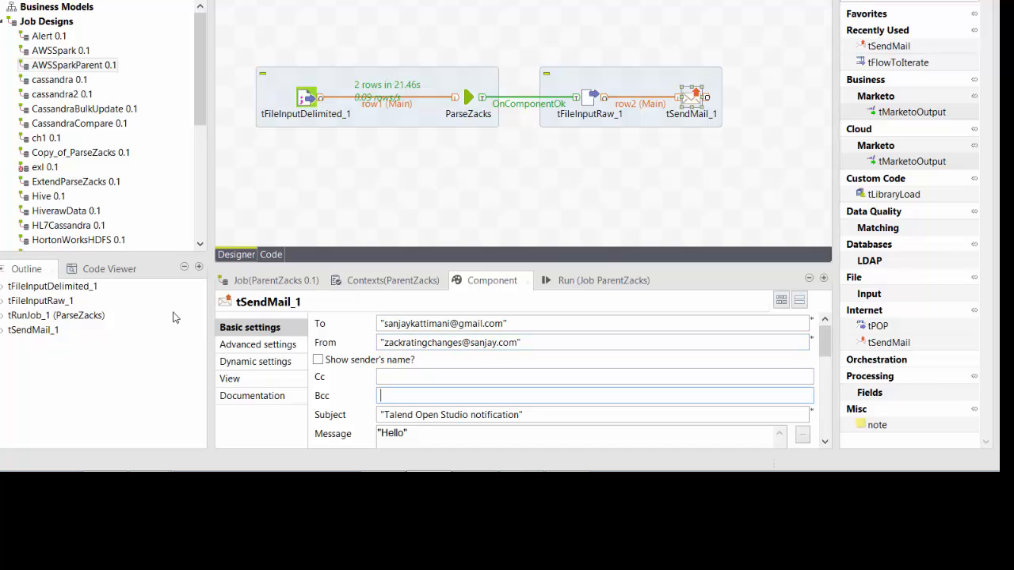
Set the subject to 'Zacks rating changes summary' and start the message as row2.context.
left_click_drag(383, 415, 521, 413)
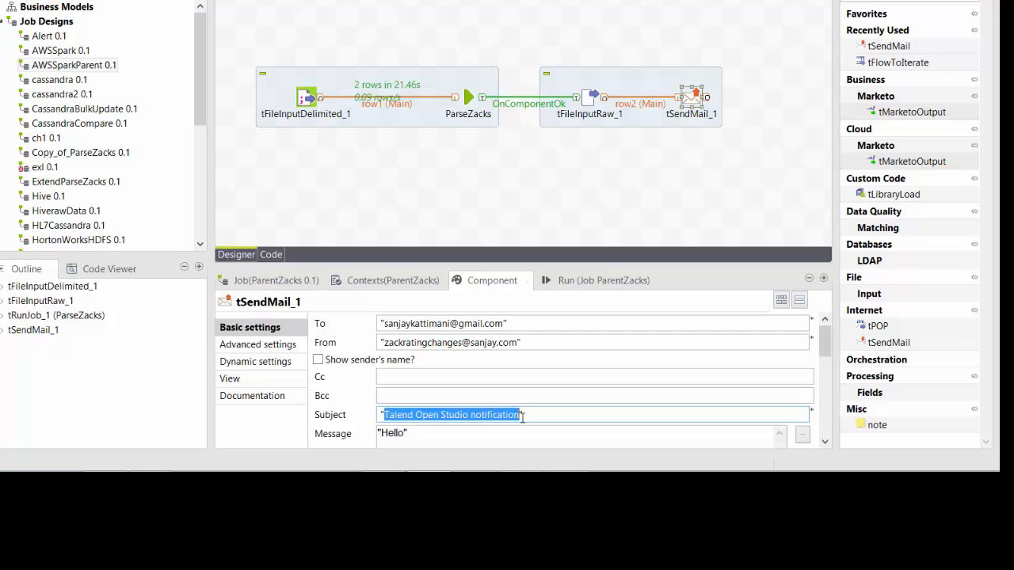
type("Zacks rating changes summary")
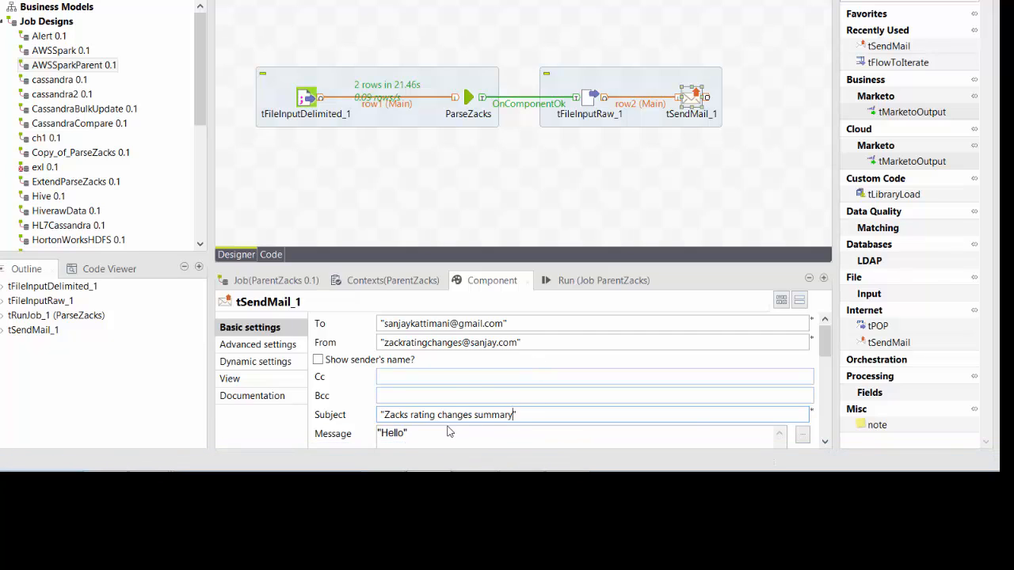
left_click_drag(423, 432, 343, 428)
type("row")
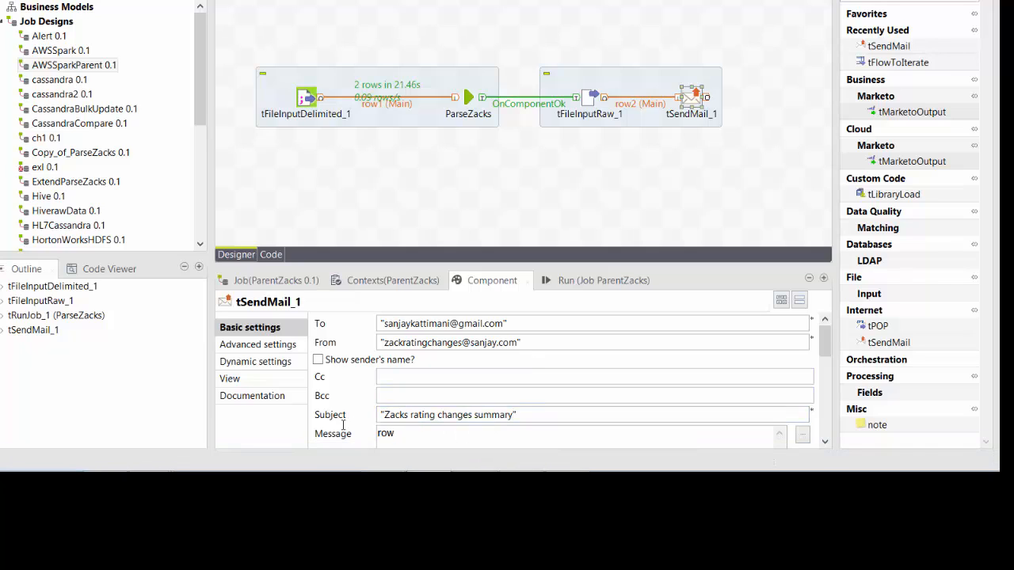
type("2.context")
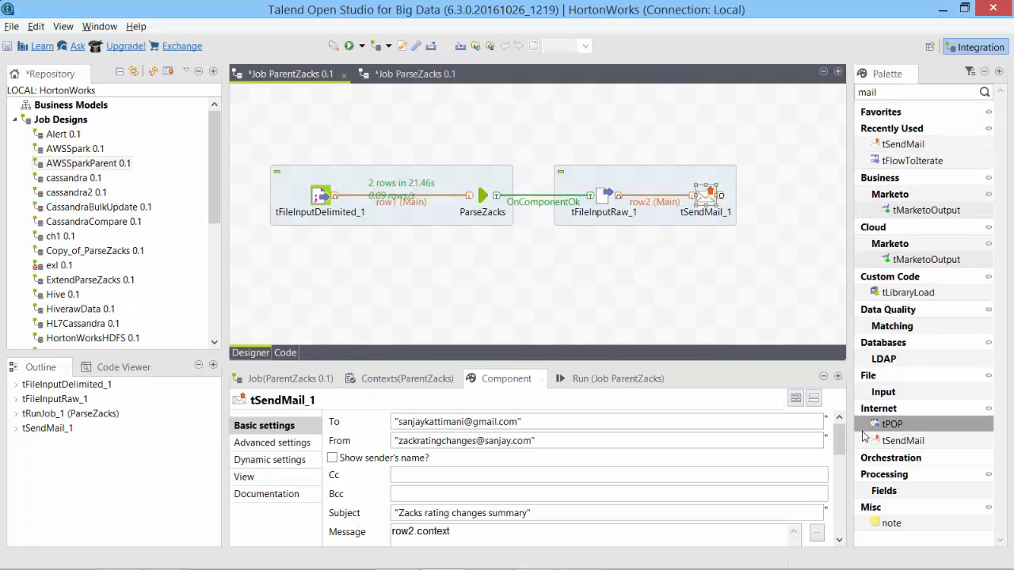
Set SMTP host smtp.gmail.com on port 587, enter the Gmail account username, and enable STARTTLS.
left_click_drag(825, 347, 821, 385)
left_click_drag(836, 483, 835, 530)
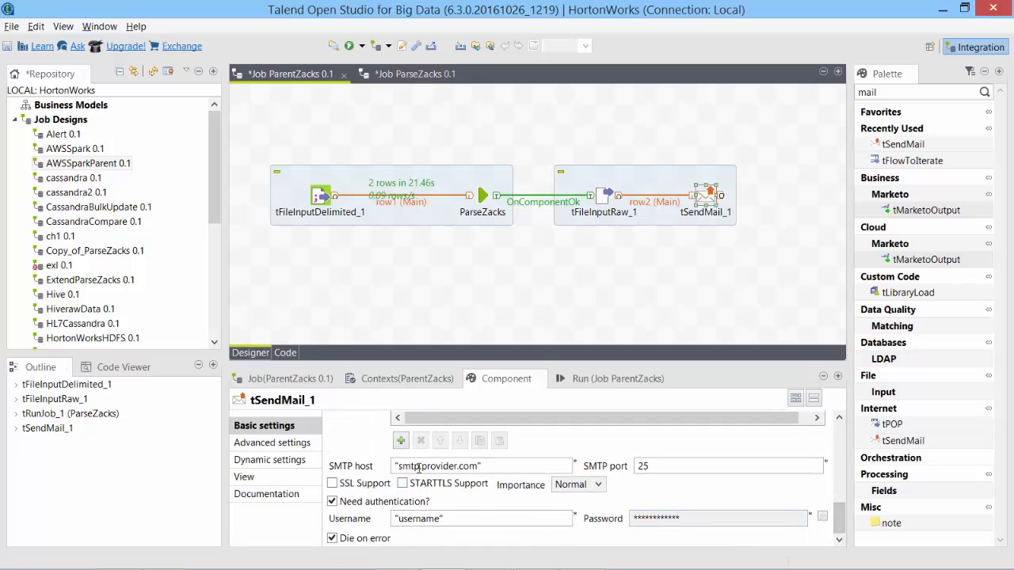
double_click(457, 466)
type("gmail")
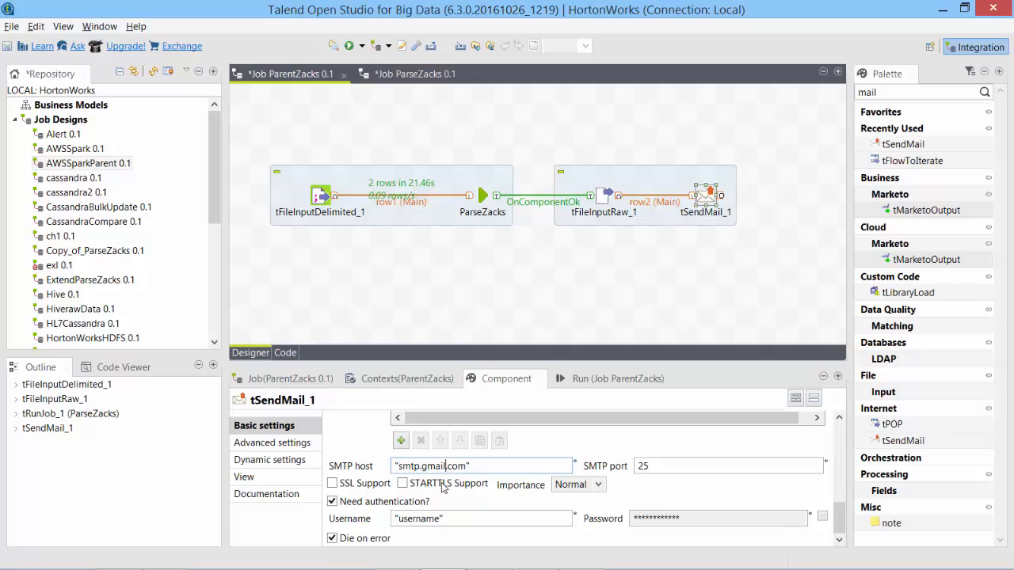
double_click(440, 518)
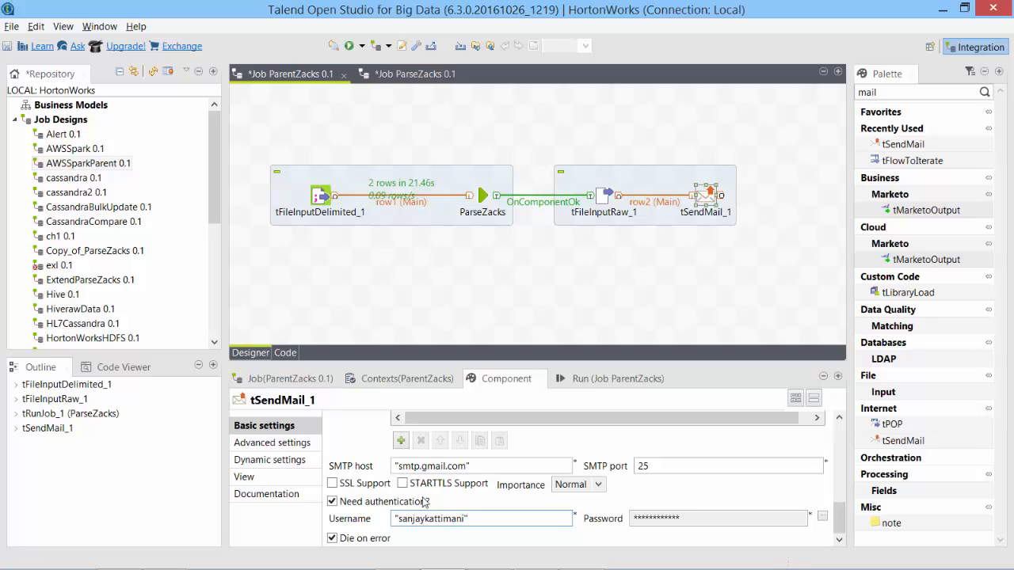
left_click(402, 484)
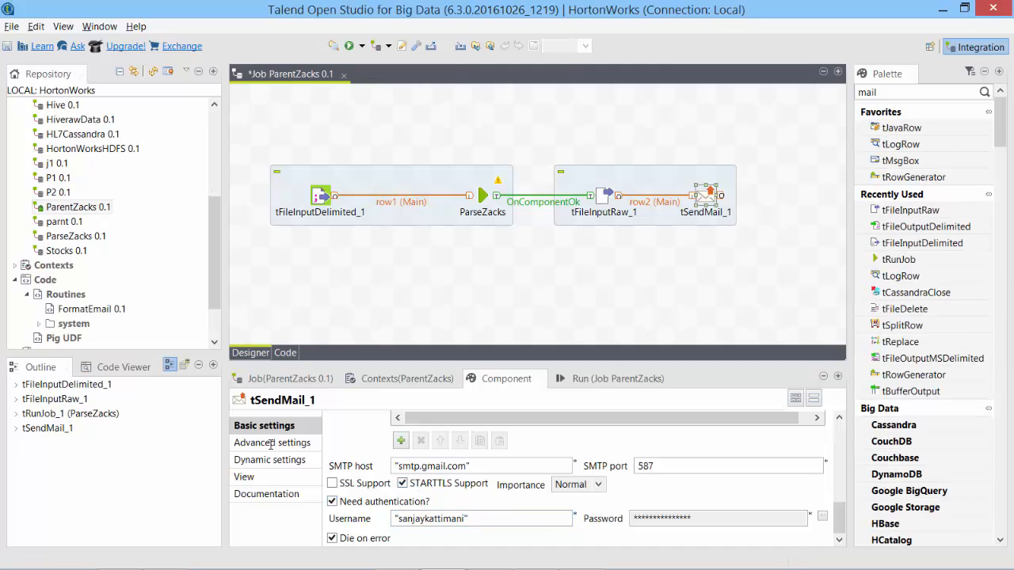
left_click(274, 442)
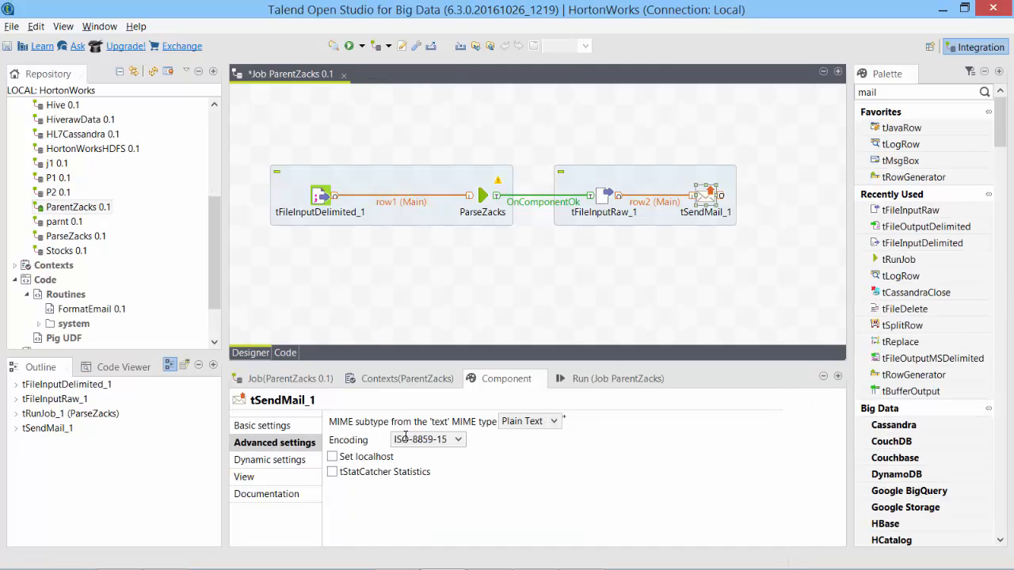
Set the MIME subtype to HTML, then run ParentZacks and see the 'context cannot be resolved' error.
left_click(532, 422)
left_click(546, 449)
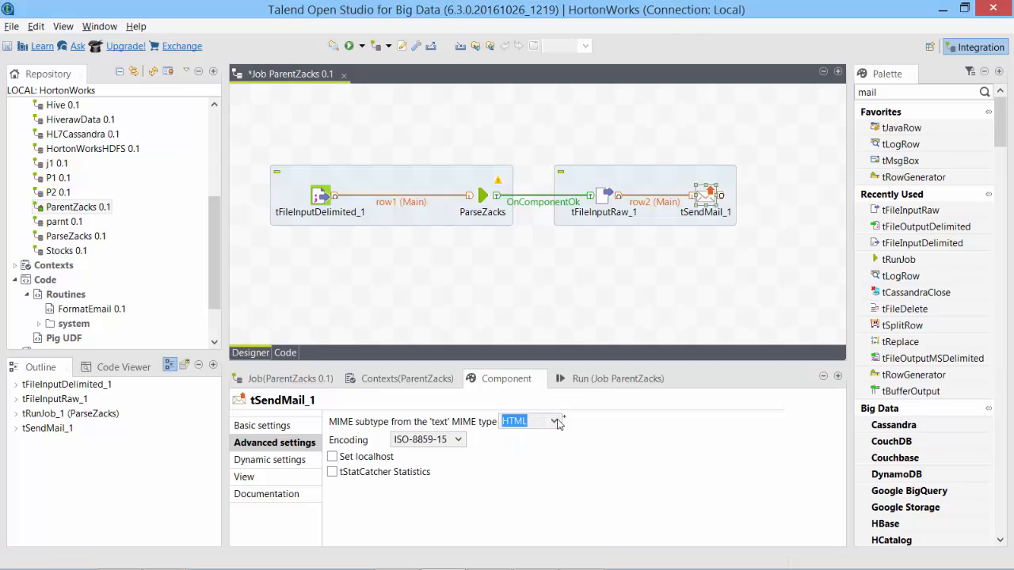
left_click(606, 379)
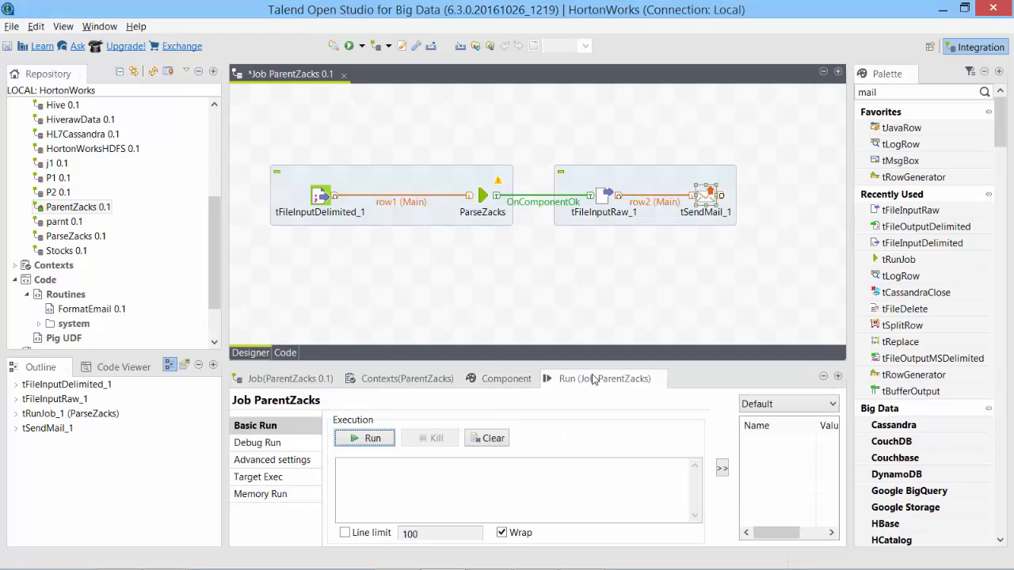
left_click(366, 438)
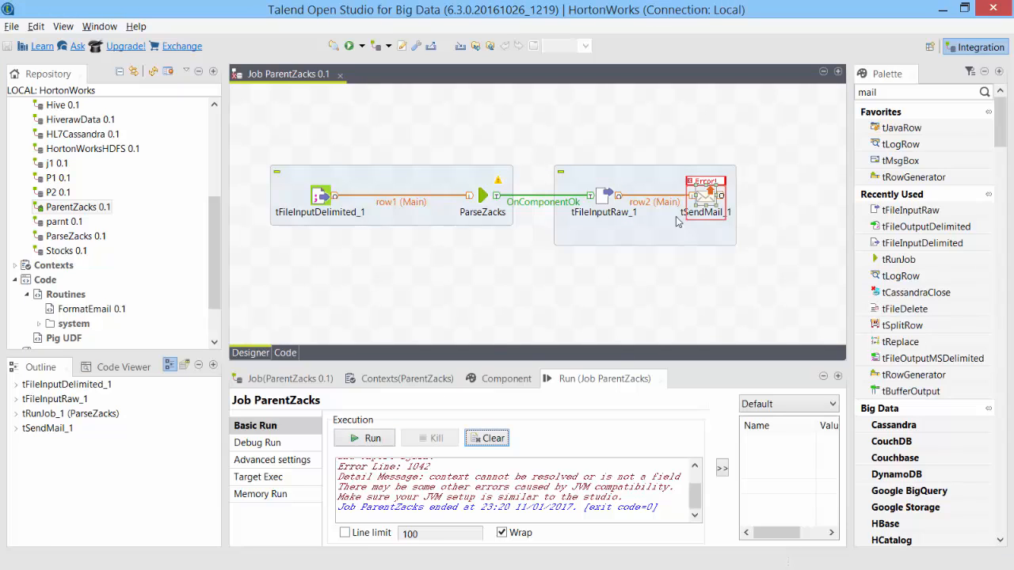
left_click(506, 379)
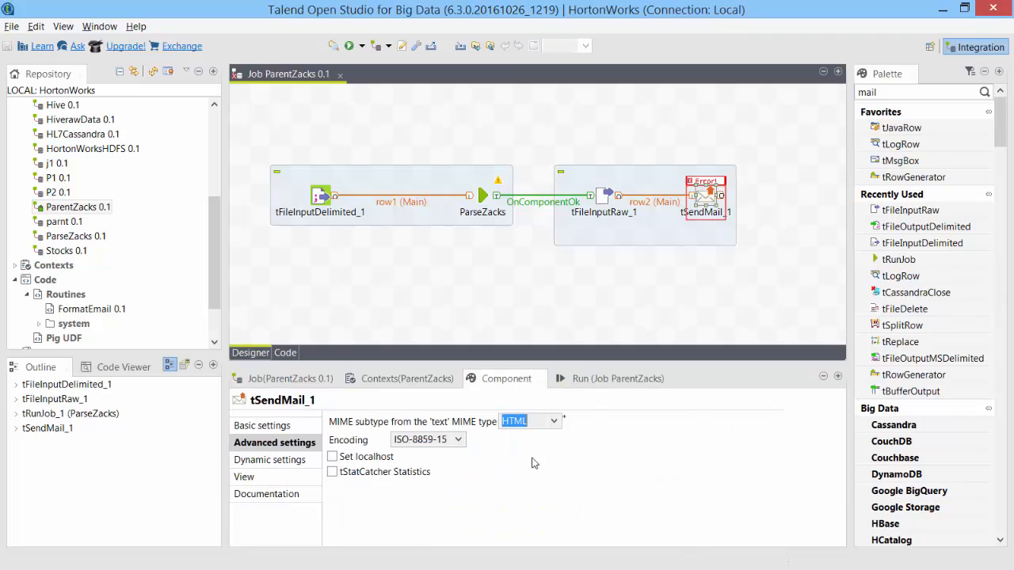
Change the message to row2.content.toString(), checking tFileInputRaw_1's schema column name, and save the job.
left_click(299, 426)
scroll(834, 435, "down", 5)
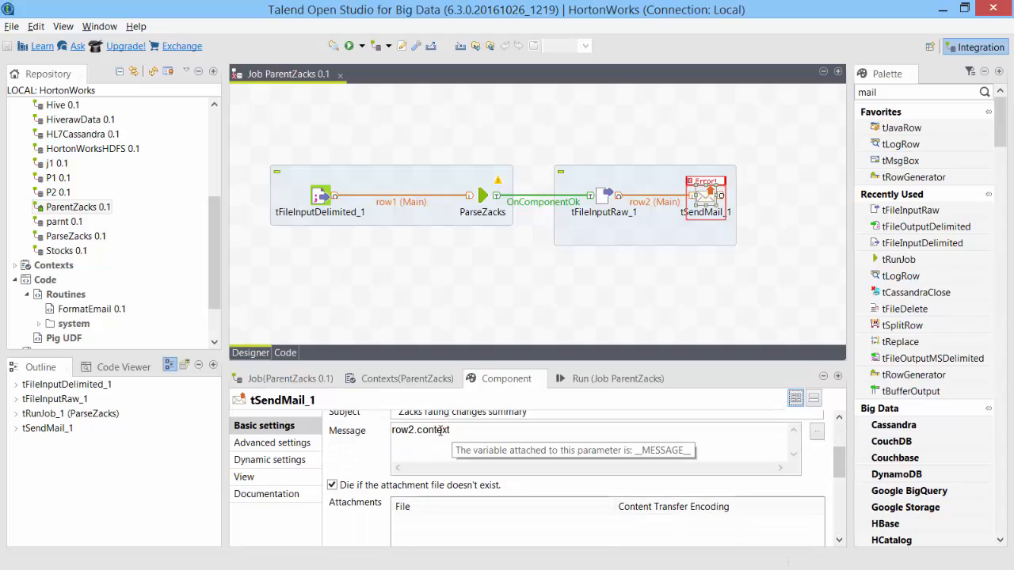
left_click_drag(441, 430, 463, 430)
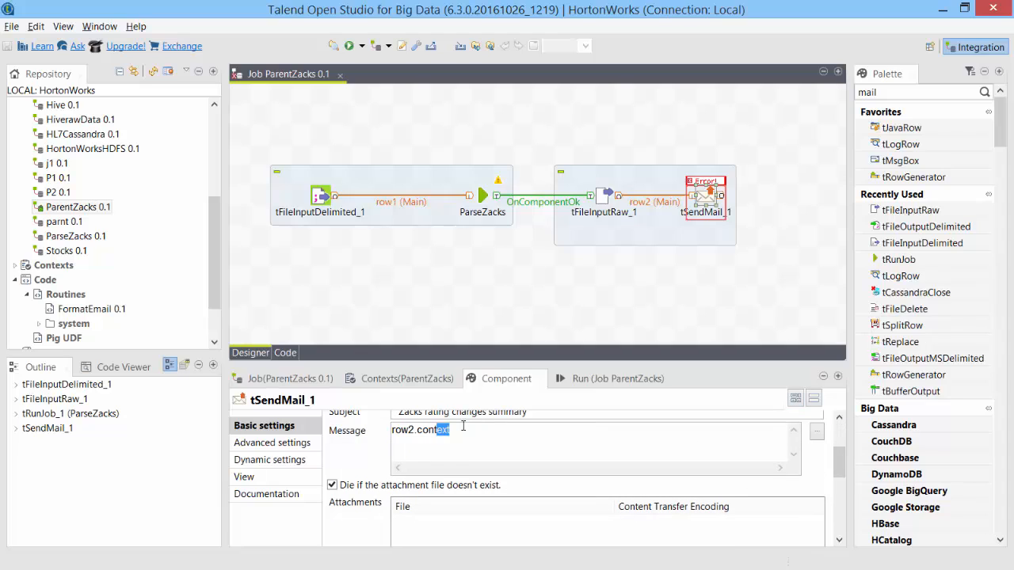
type("ent")
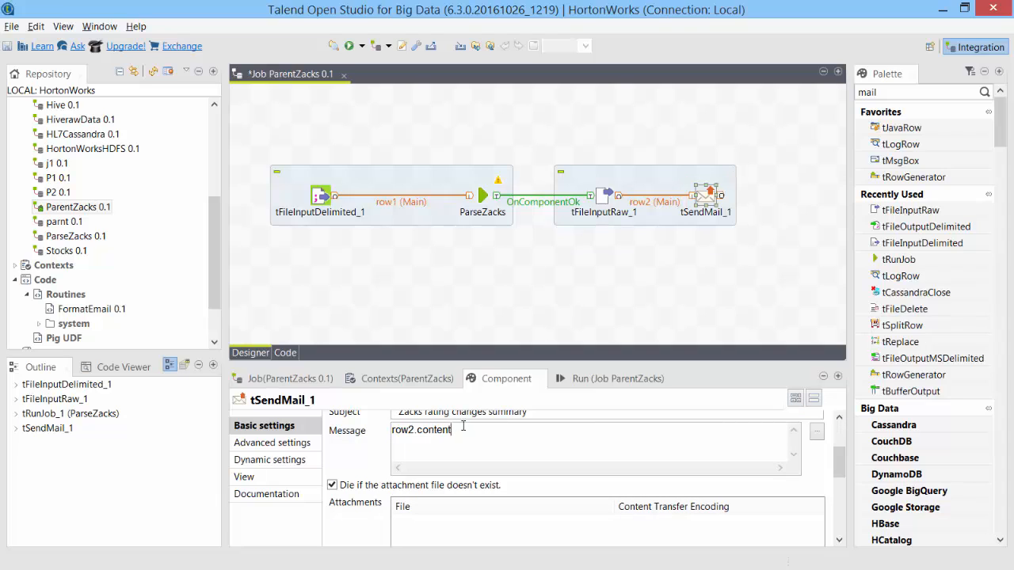
left_click(605, 195)
left_click(530, 421)
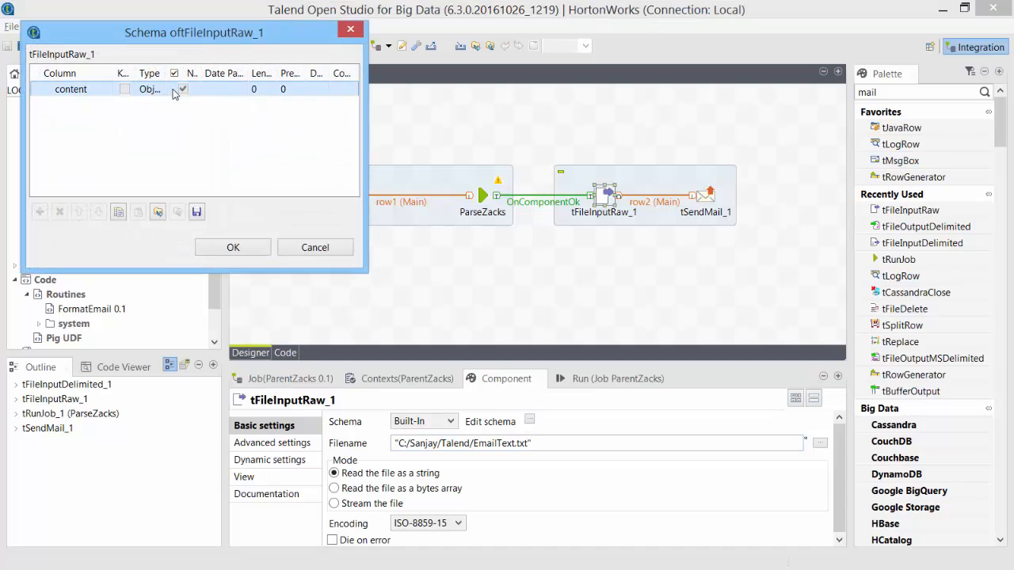
left_click(309, 250)
left_click(711, 198)
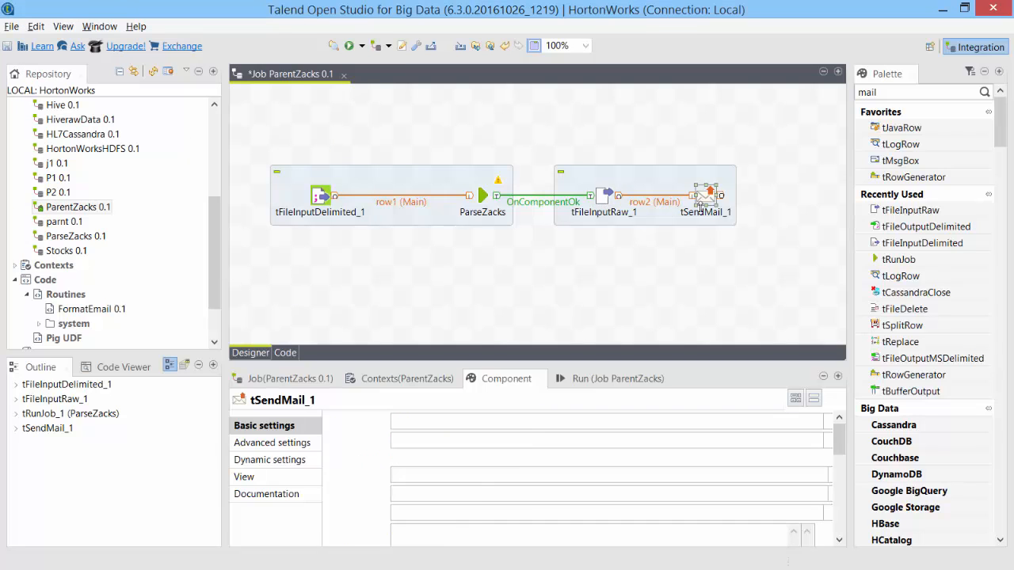
left_click(471, 529)
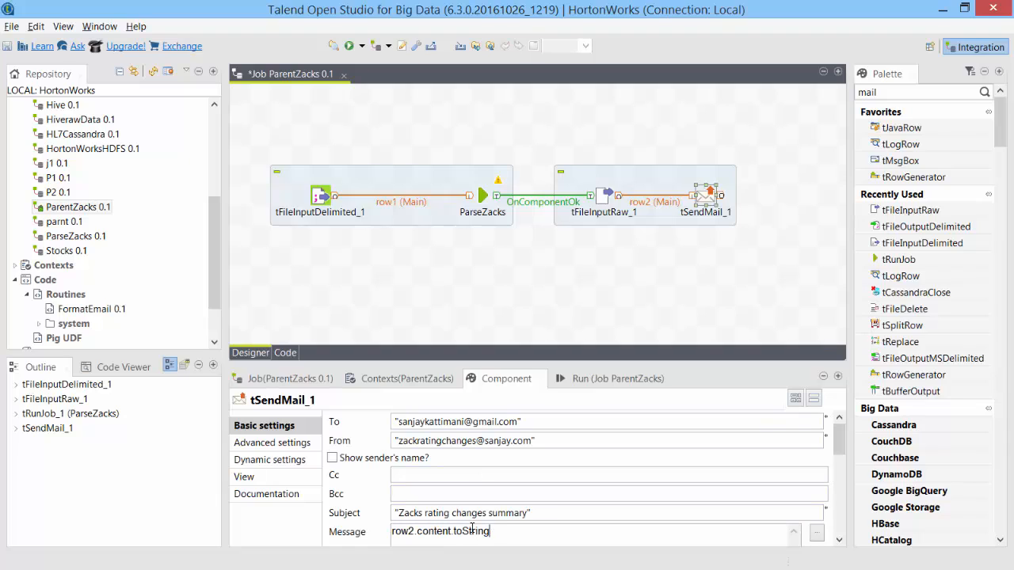
type(".toString()")
key("ctrl+s")
Clear the failed run's console, reopen ParentZacks from the Repository, and rerun it to exit code 0.
left_click(351, 46)
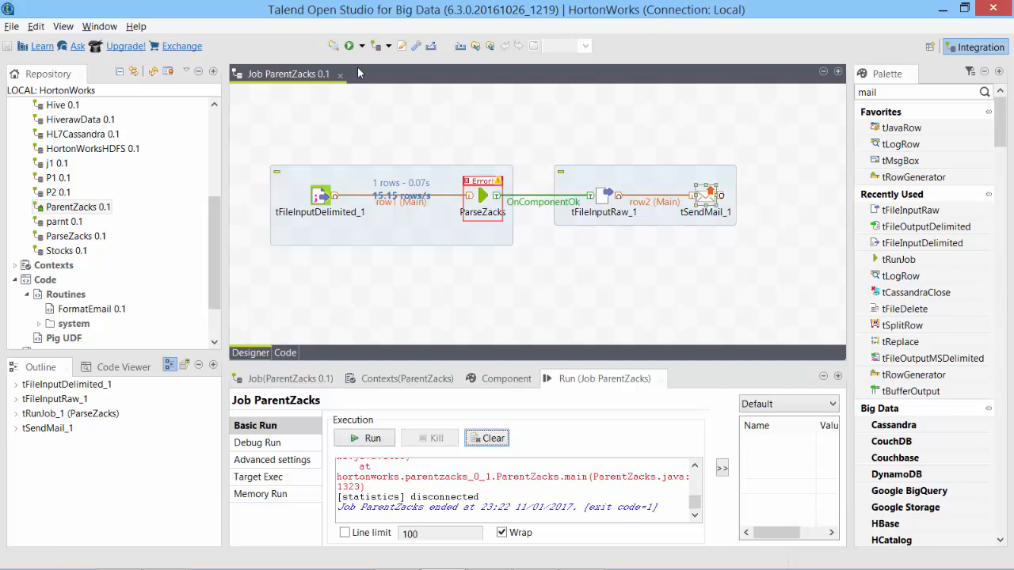
left_click(839, 376)
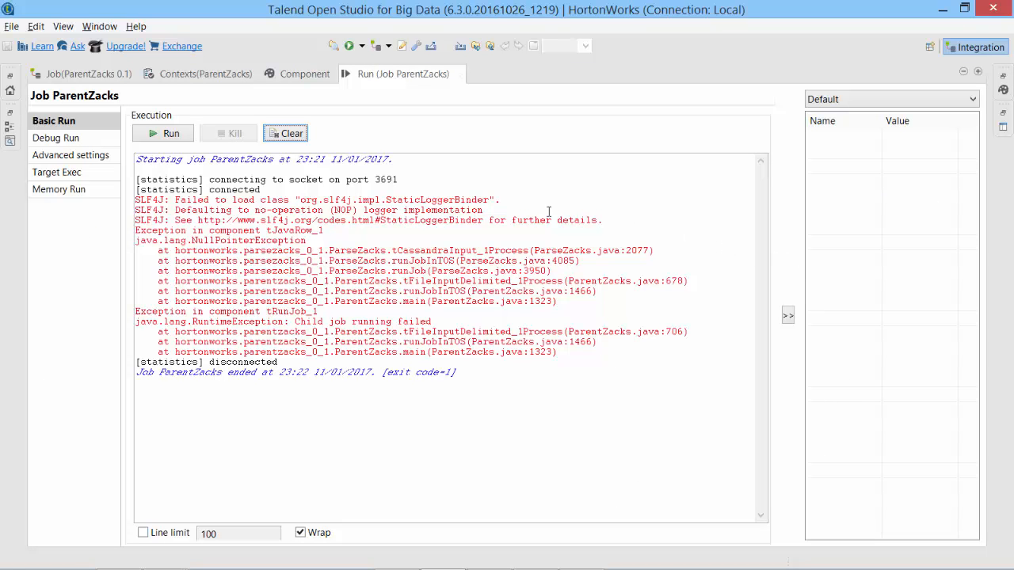
left_click(292, 134)
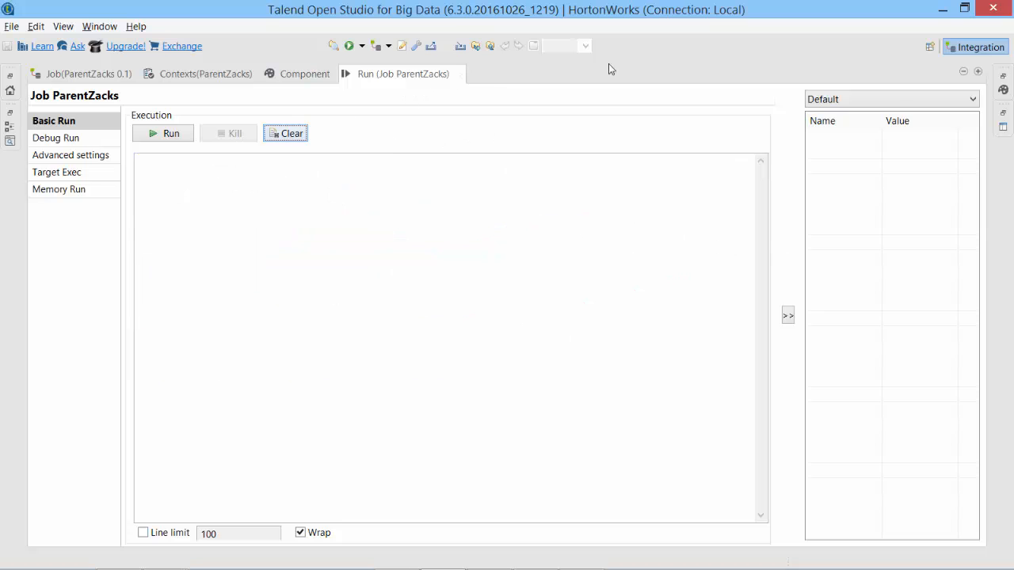
left_click(978, 70)
left_click(331, 73)
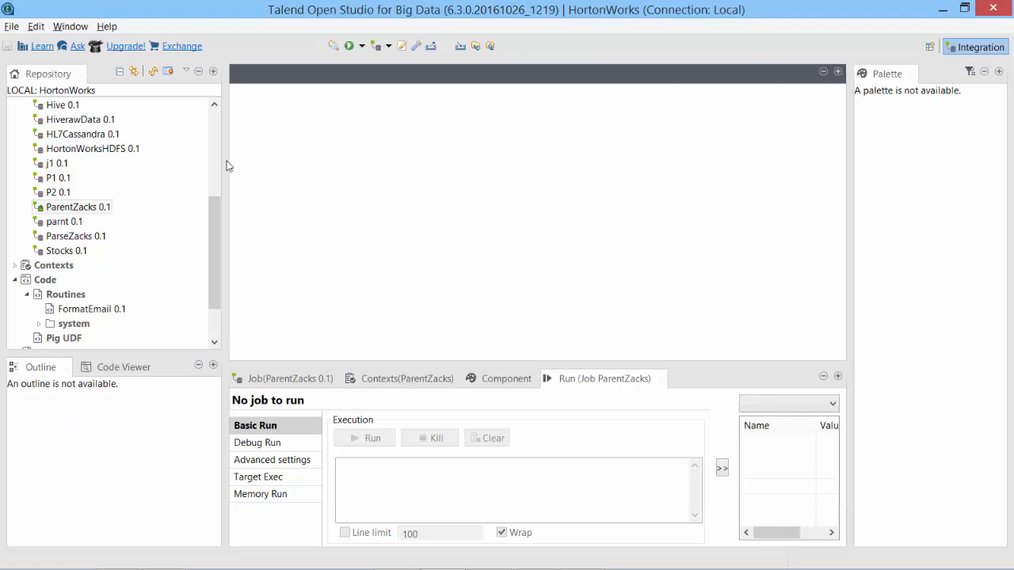
left_click(79, 208)
double_click(87, 211)
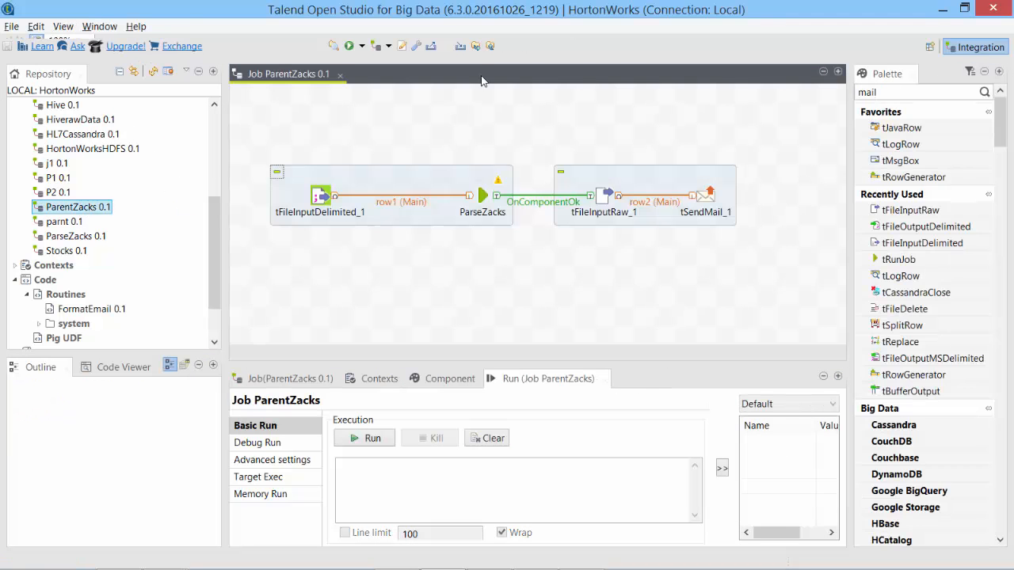
left_click(348, 46)
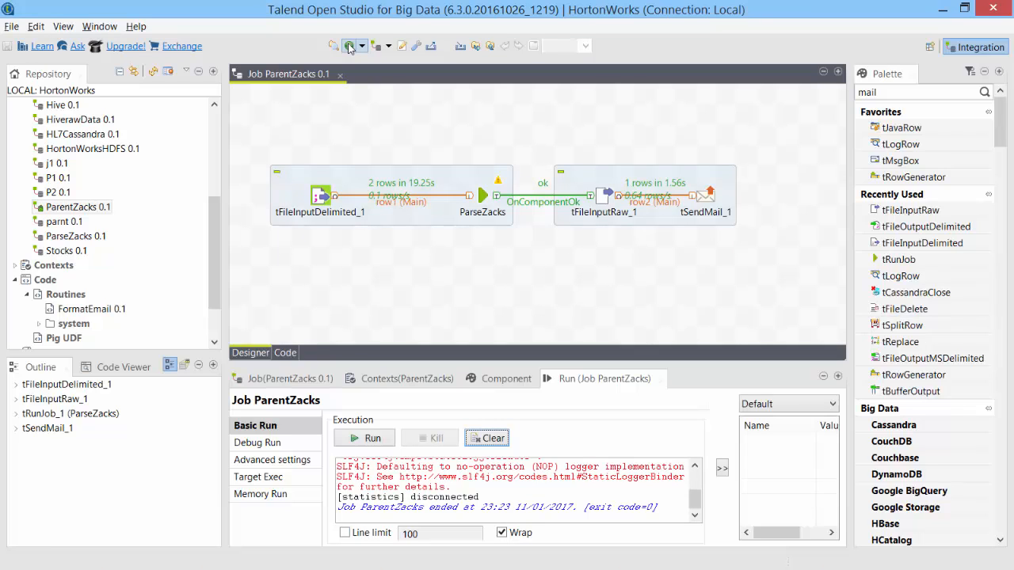
key("alt+Tab")
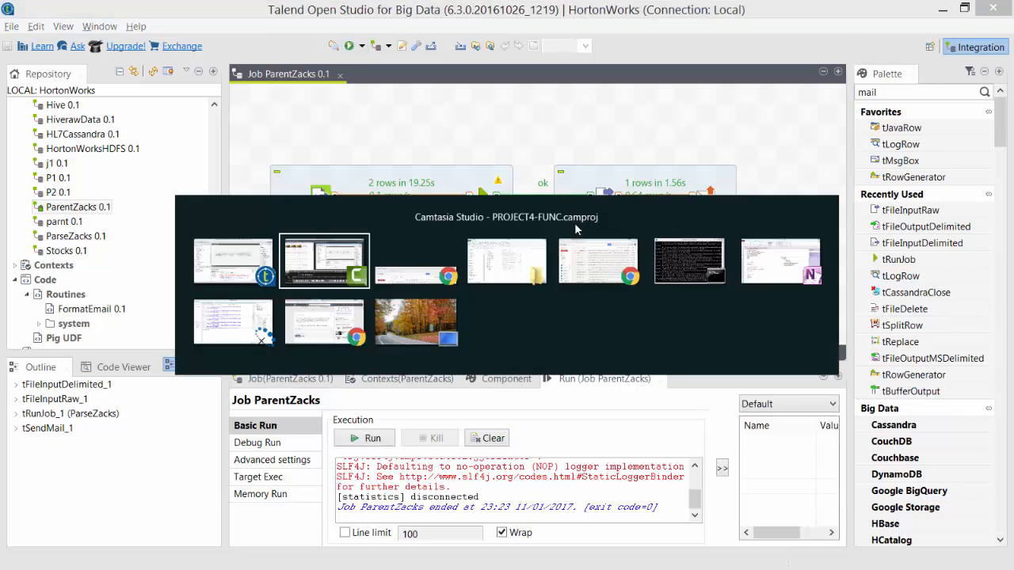
left_click(564, 272)
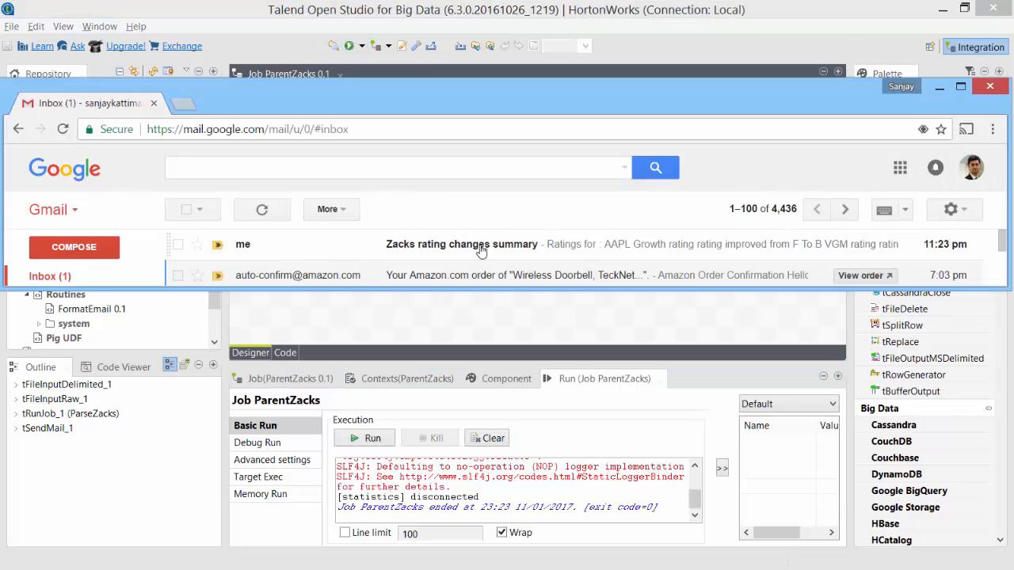
left_click(446, 247)
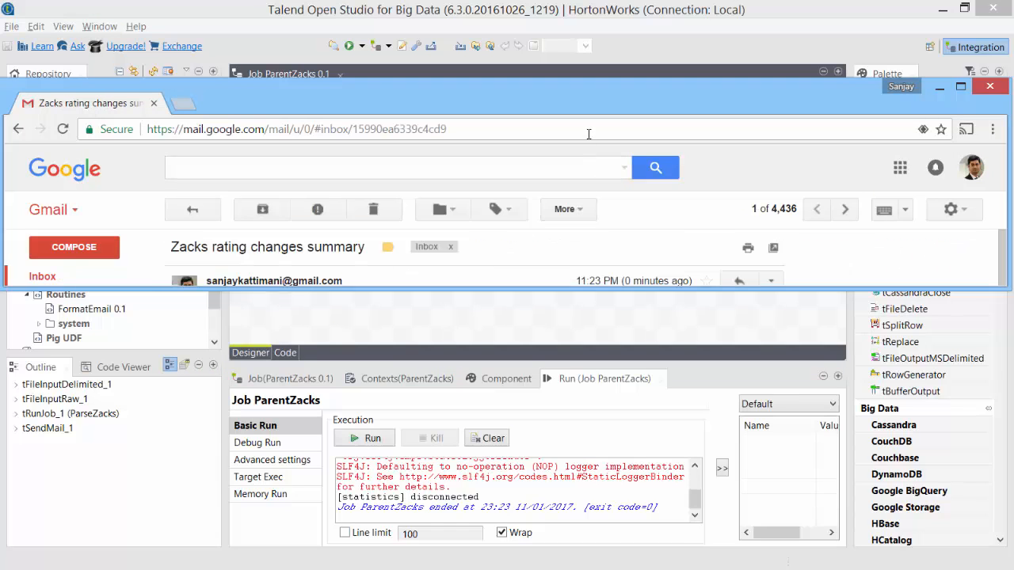
double_click(595, 107)
scroll(430, 393, "down", 5)
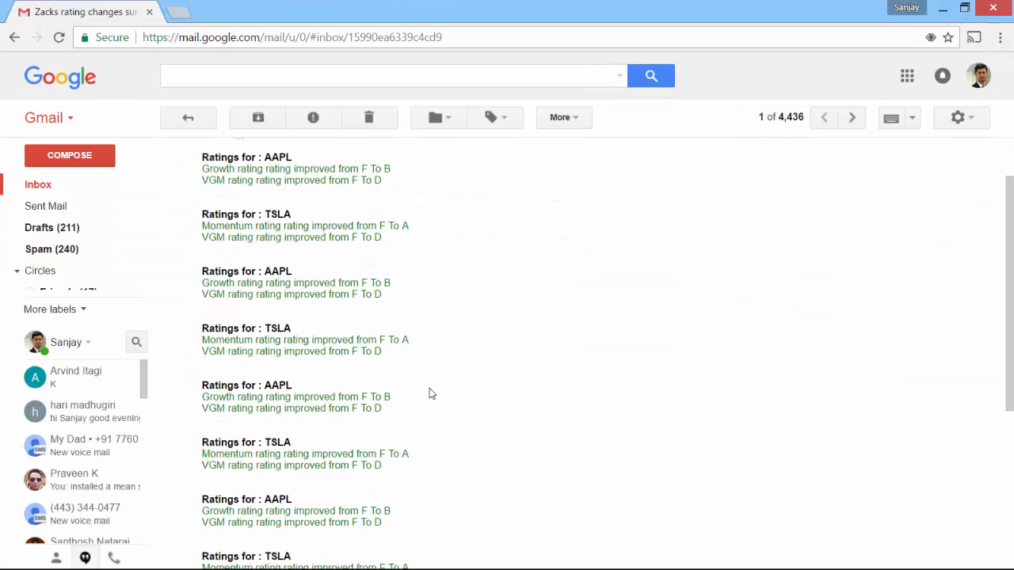
scroll(430, 393, "up", 4)
scroll(430, 393, "up", 1)
left_click_drag(202, 226, 262, 309)
left_click(301, 311)
double_click(273, 230)
left_click(295, 285)
double_click(279, 286)
left_click(311, 303)
left_click_drag(384, 312, 228, 240)
left_click(226, 240)
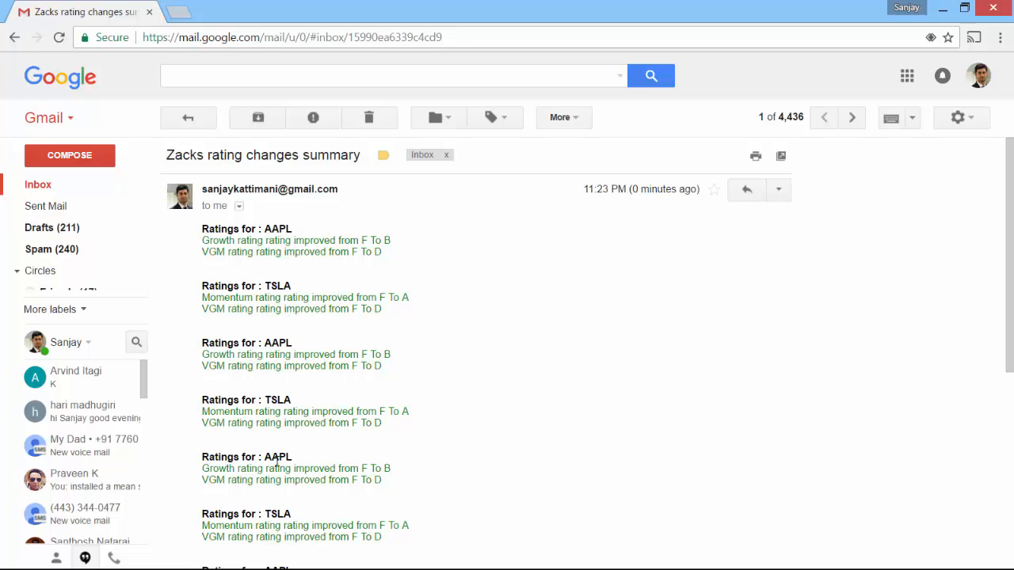
key("alt+Tab")
key("alt+Tab")
key("alt+Tab")
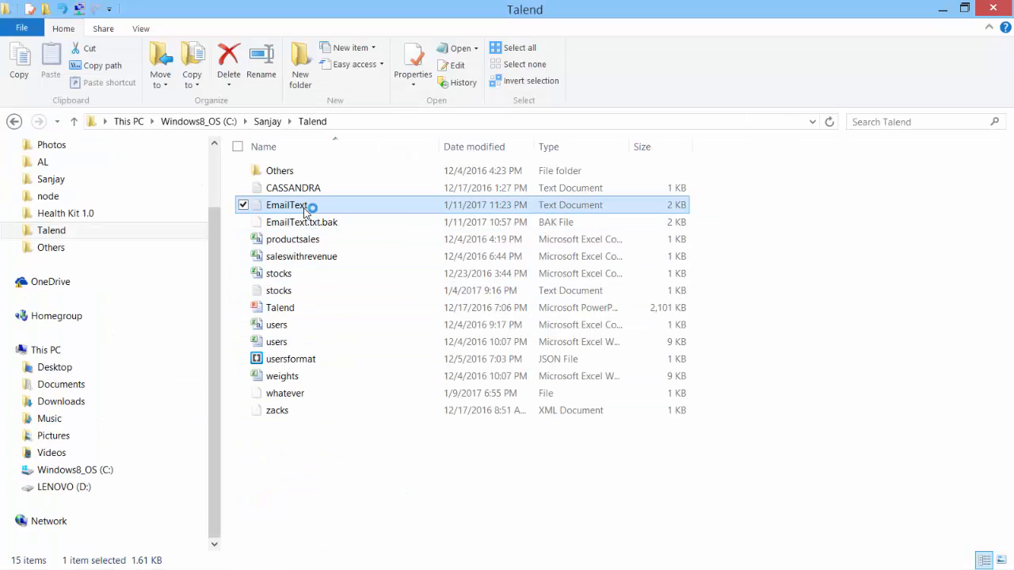
double_click(305, 211)
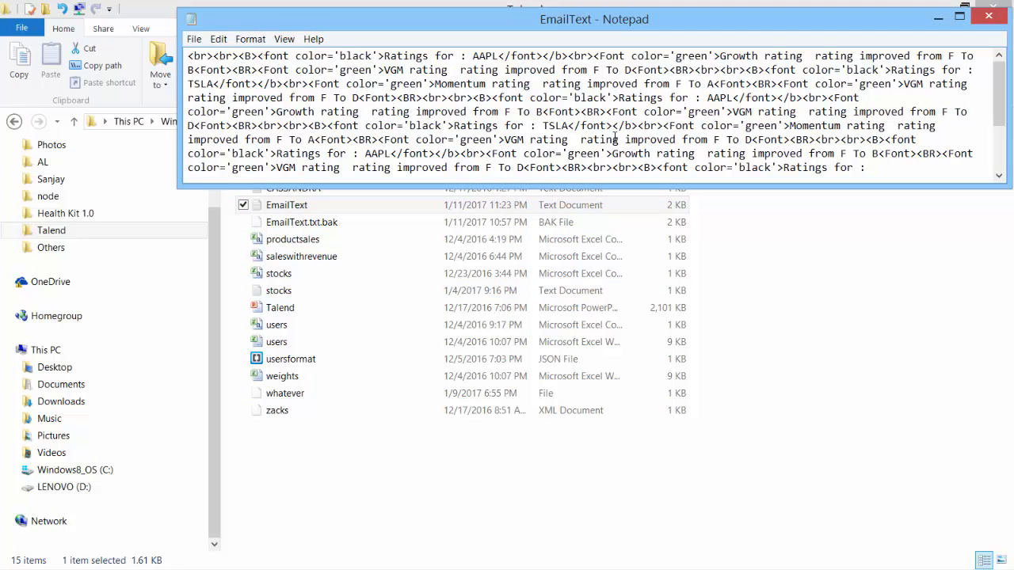
left_click(988, 18)
key("alt+Tab")
left_click(901, 93)
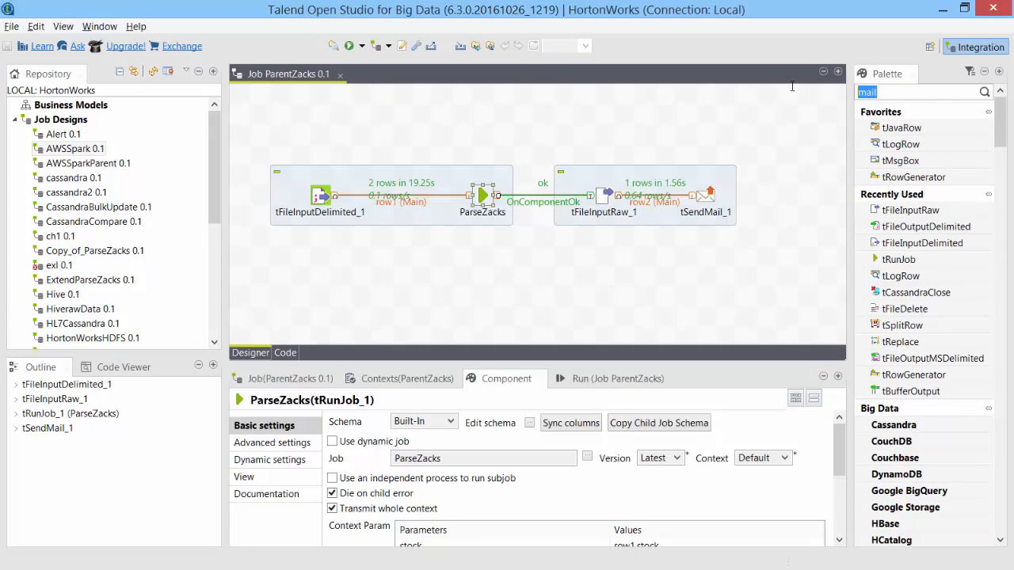
Add a tFileDelete_1 component linked from tSendMail_1 with a Main row.
type("tfiledelete")
left_click(798, 199)
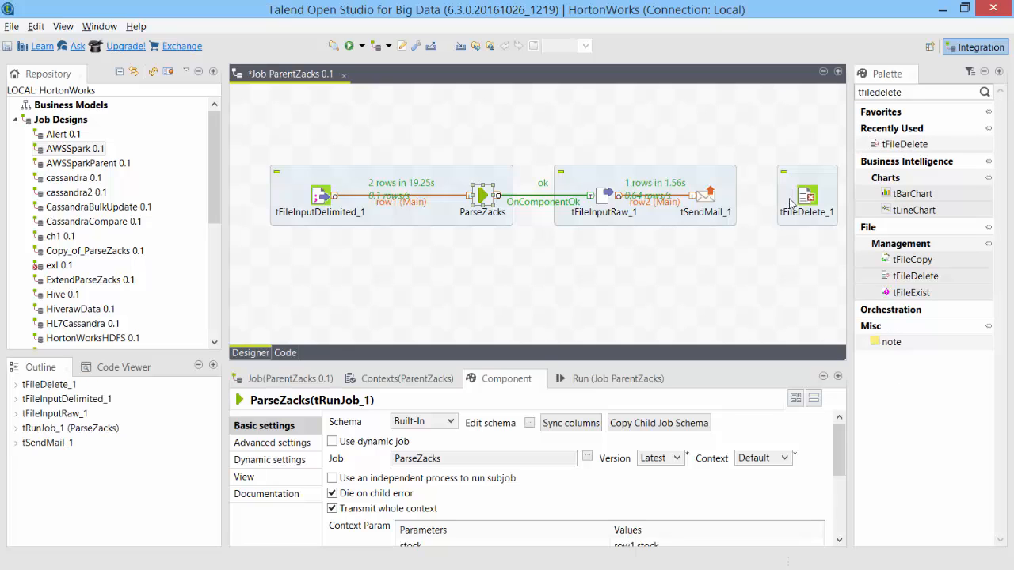
left_click(709, 199)
left_click_drag(721, 196, 809, 200)
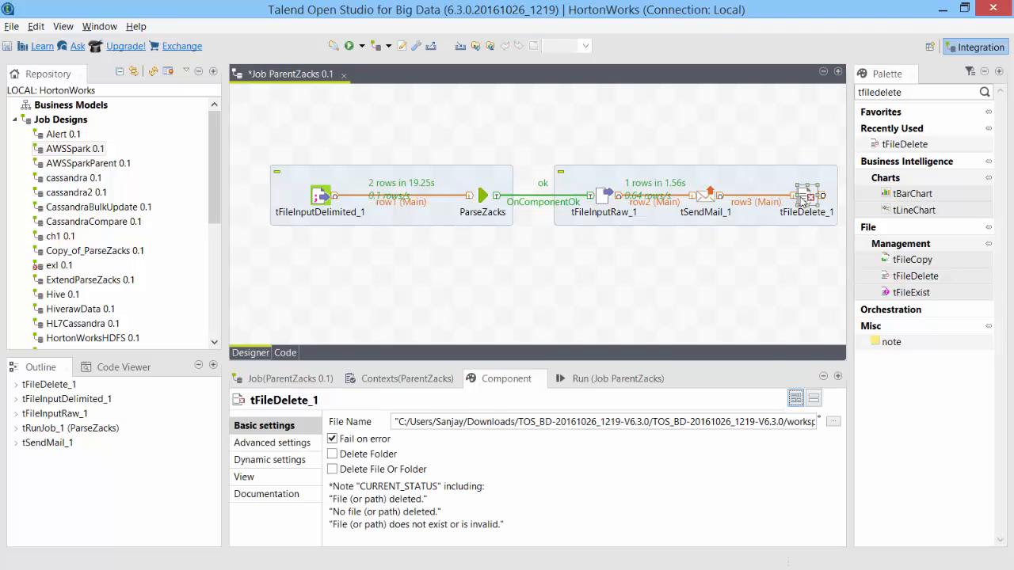
left_click_drag(801, 199, 782, 200)
Set tFileDelete_1's File Name to Talend\EmailText and save the job.
left_click(833, 421)
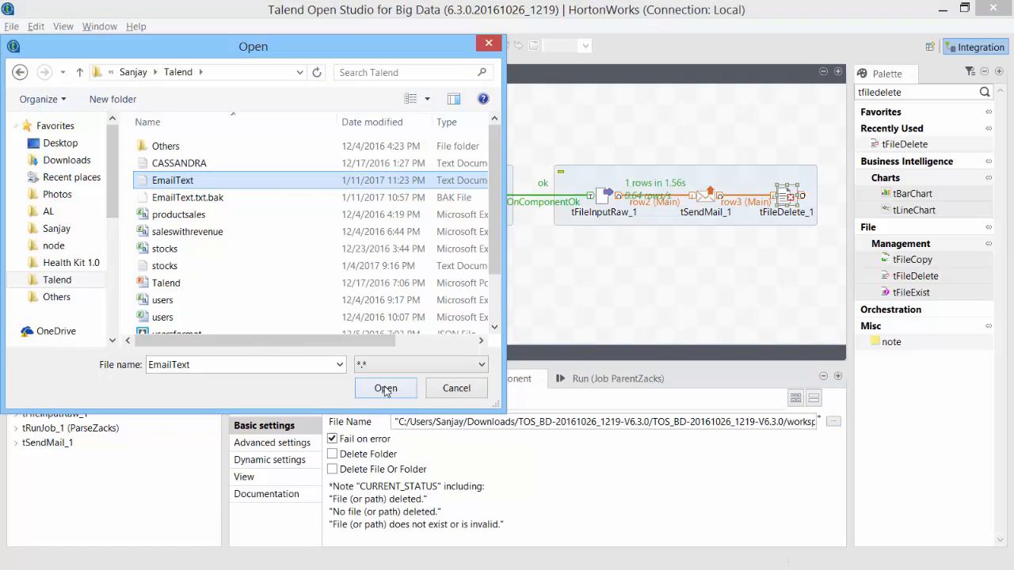
left_click(386, 388)
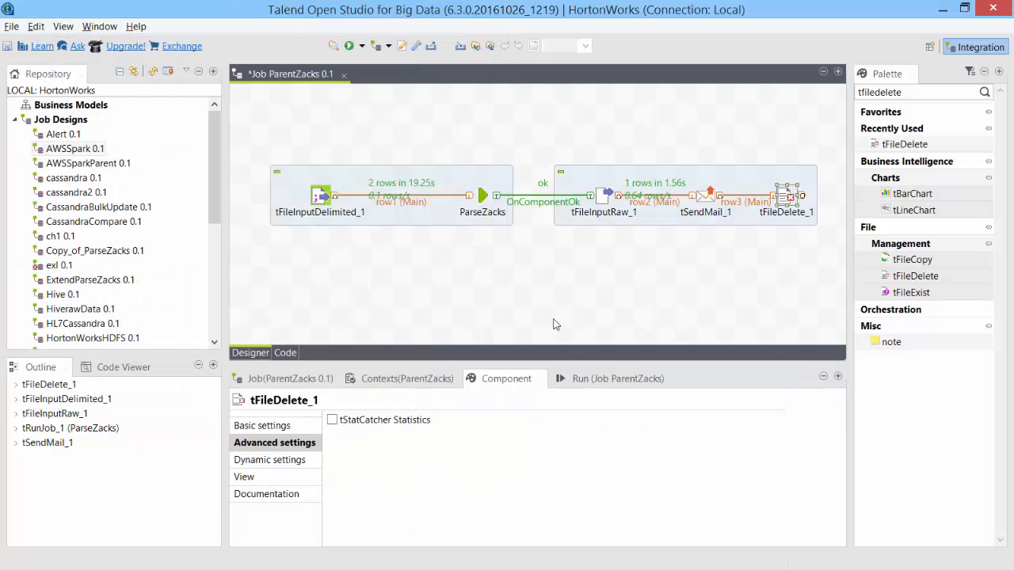
key("ctrl+s")
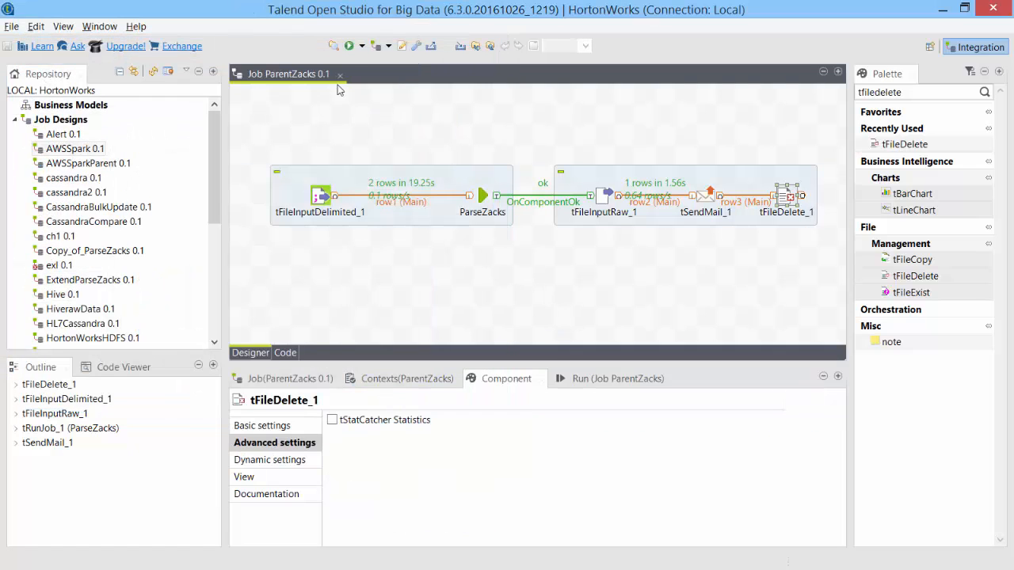
Run ParentZacks, clear the console, and confirm in Explorer that EmailText.txt is gone.
left_click(349, 46)
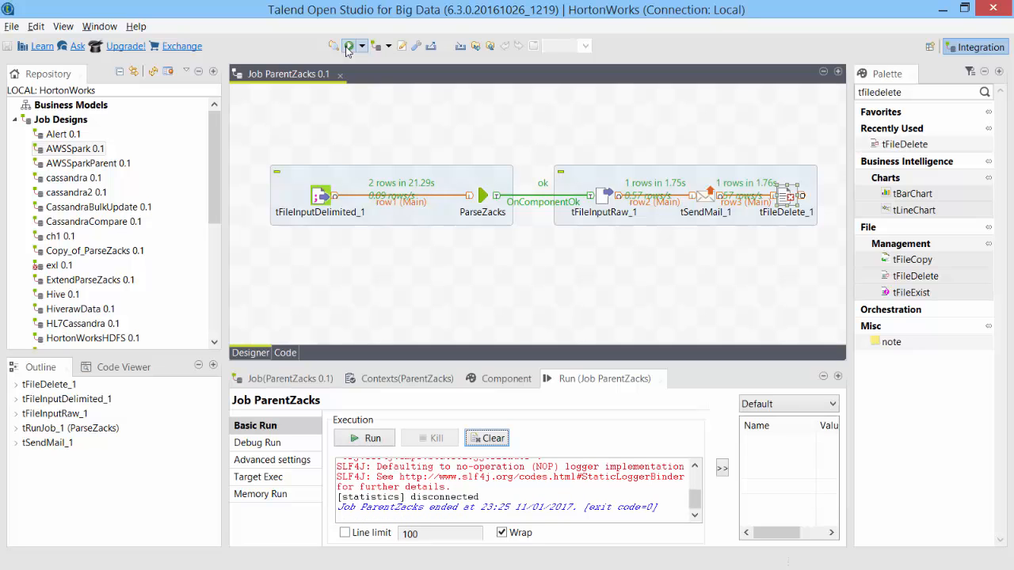
left_click(495, 443)
key("alt+Tab")
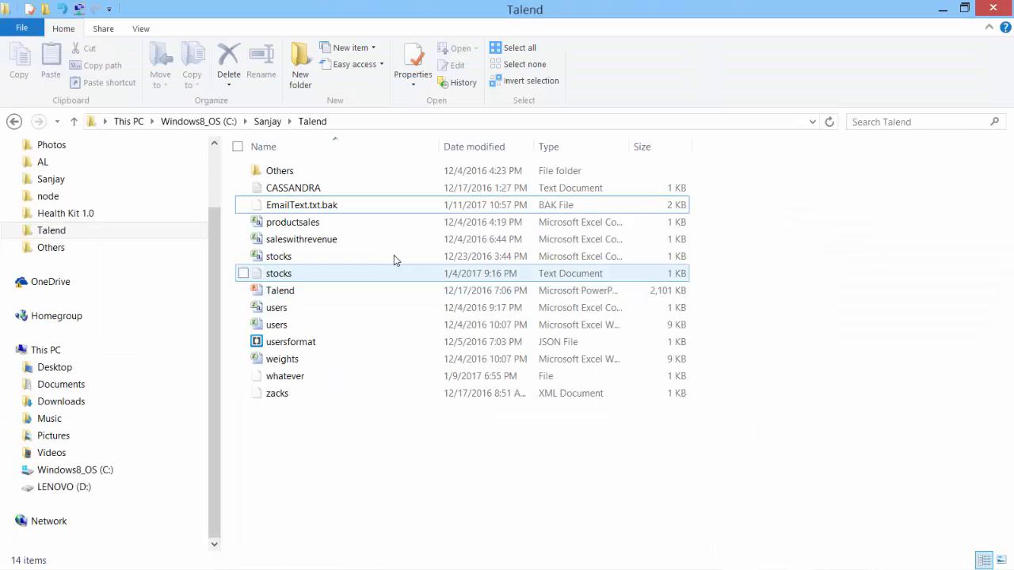
left_click(327, 205)
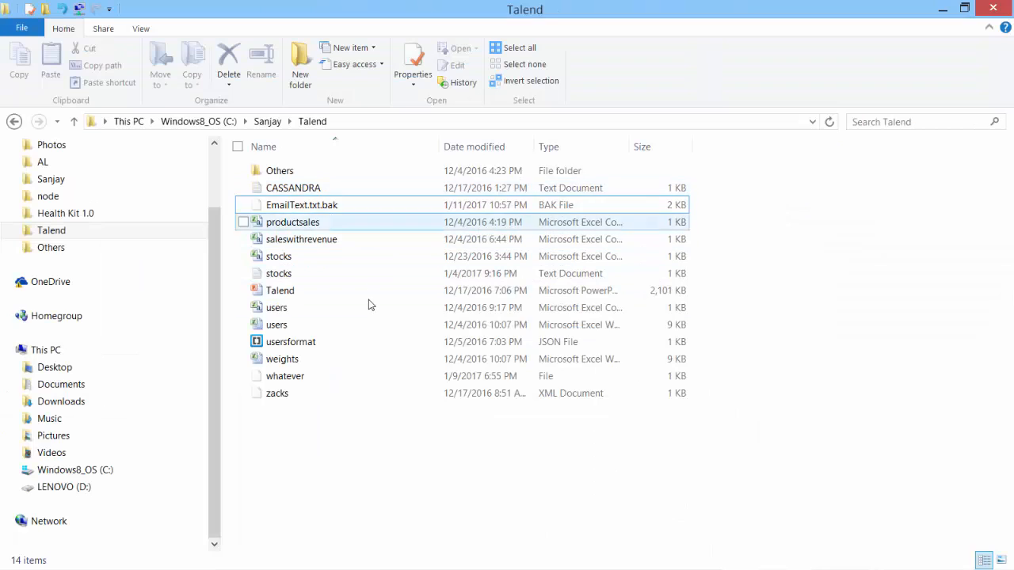
key("alt+Tab")
key("alt+Tab")
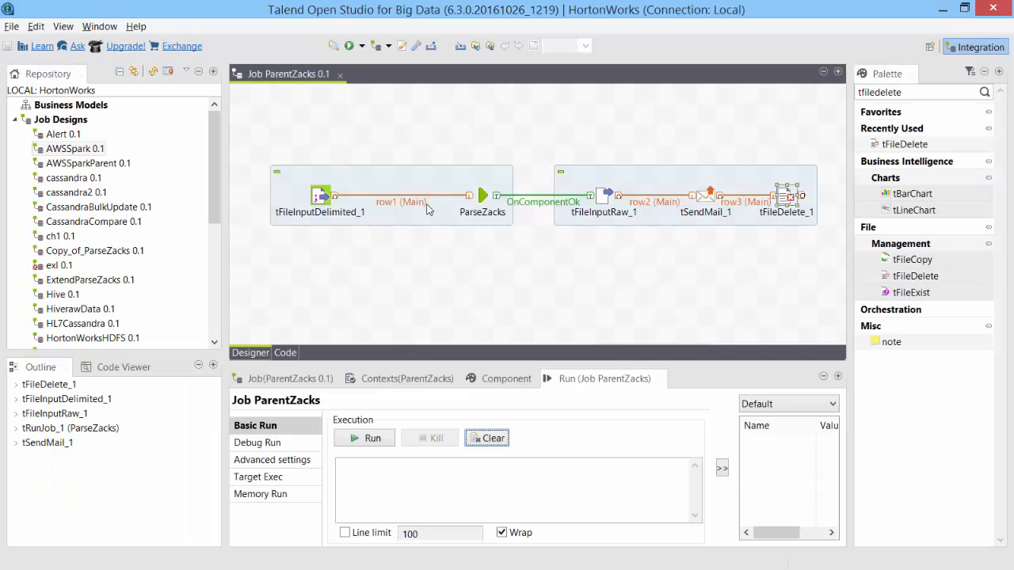
Rerun ParentZacks and let it finish with exit code 0, passing 2 rows.
left_click(349, 46)
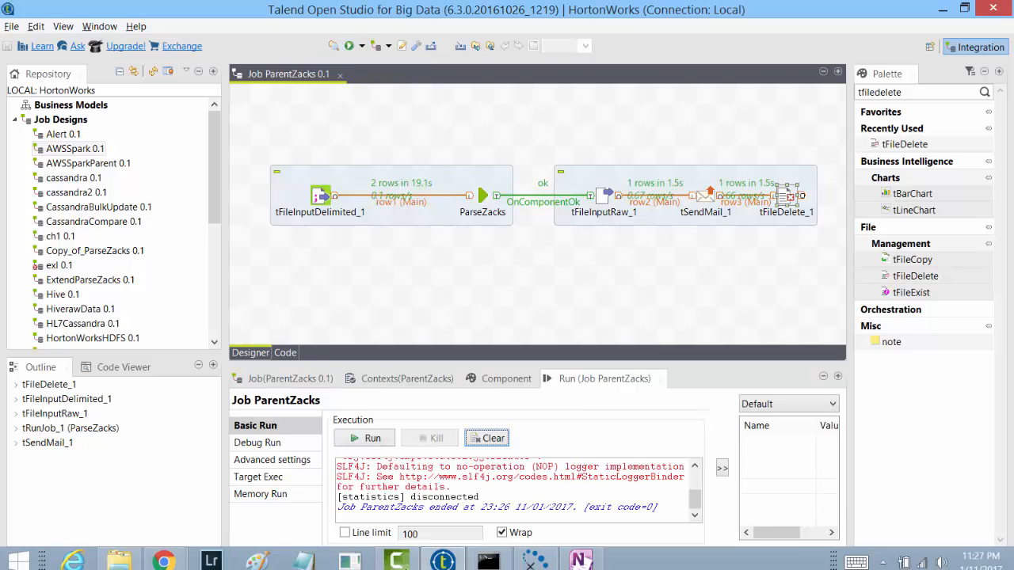
Open the newest Zacks rating changes email in Gmail and review the AAPL and TSLA rating lines.
mouse_move(163, 554)
left_click(129, 473)
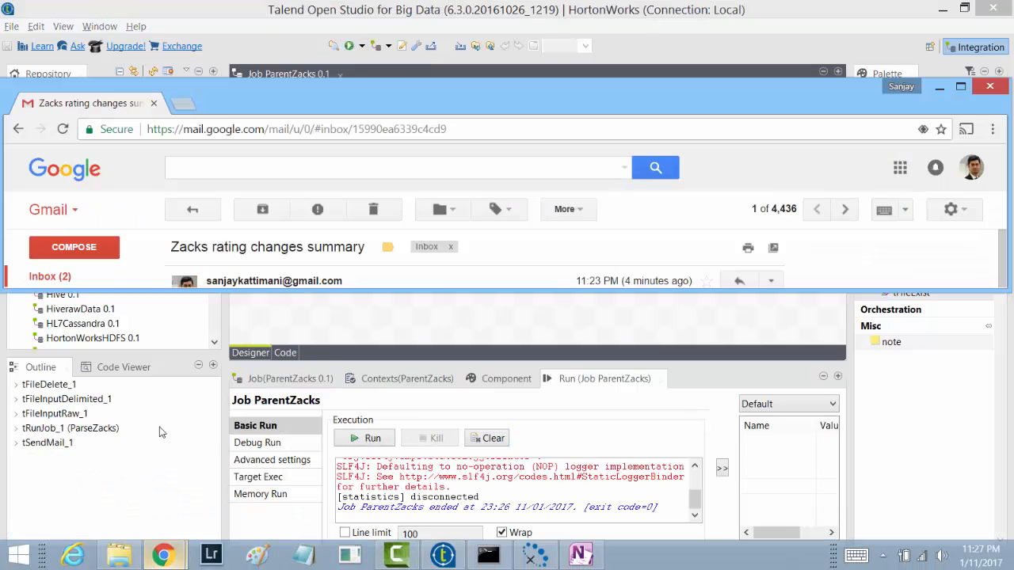
left_click(48, 275)
left_click(381, 243)
double_click(559, 99)
left_click_drag(229, 241, 408, 312)
left_click(409, 312)
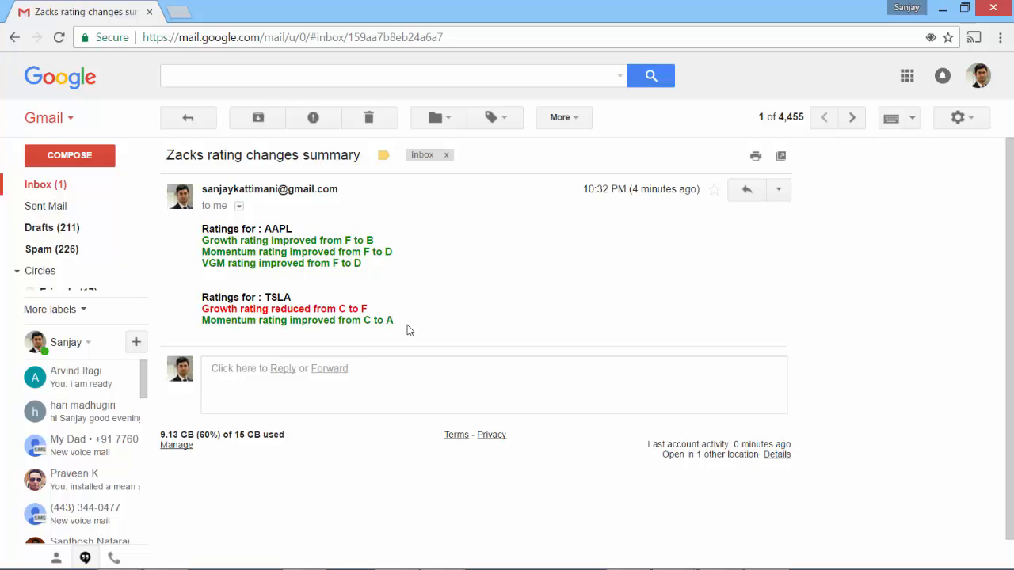
left_click_drag(203, 229, 379, 317)
left_click(436, 320)
mouse_move(518, 558)
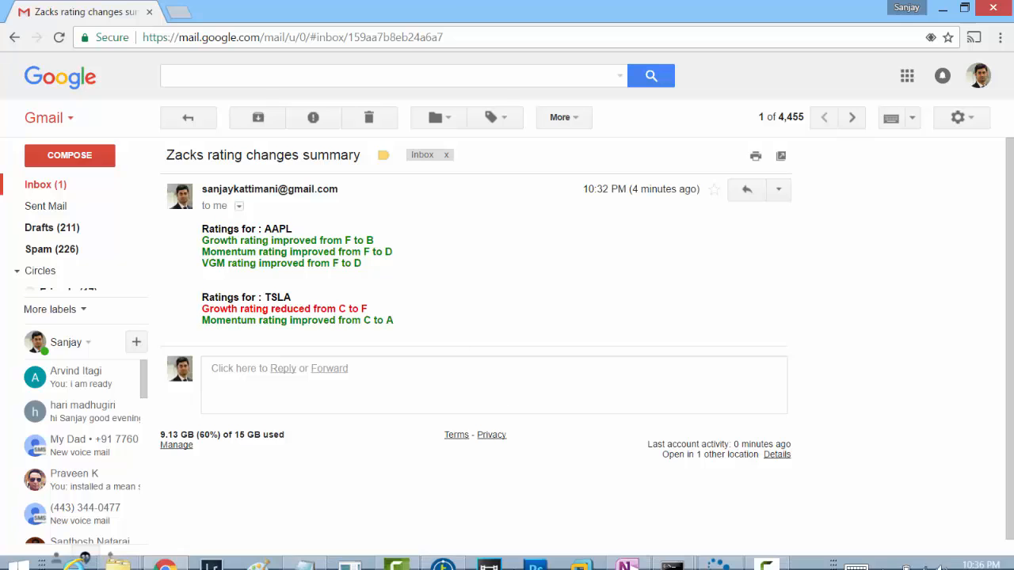
Open ParseZacks and show tJavaRow_1's code in expanded Basic settings.
left_click(448, 560)
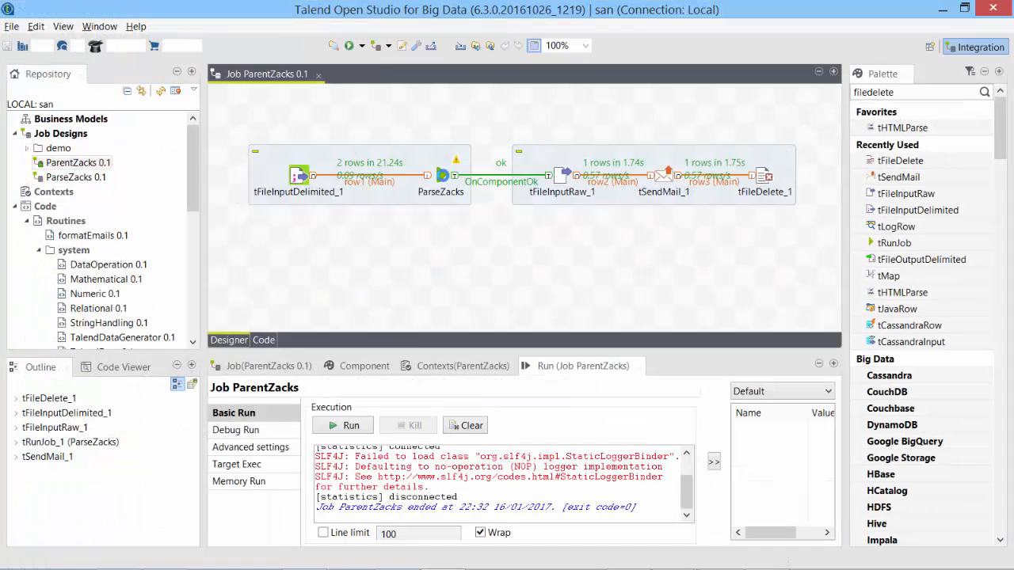
double_click(443, 175)
left_click(520, 198)
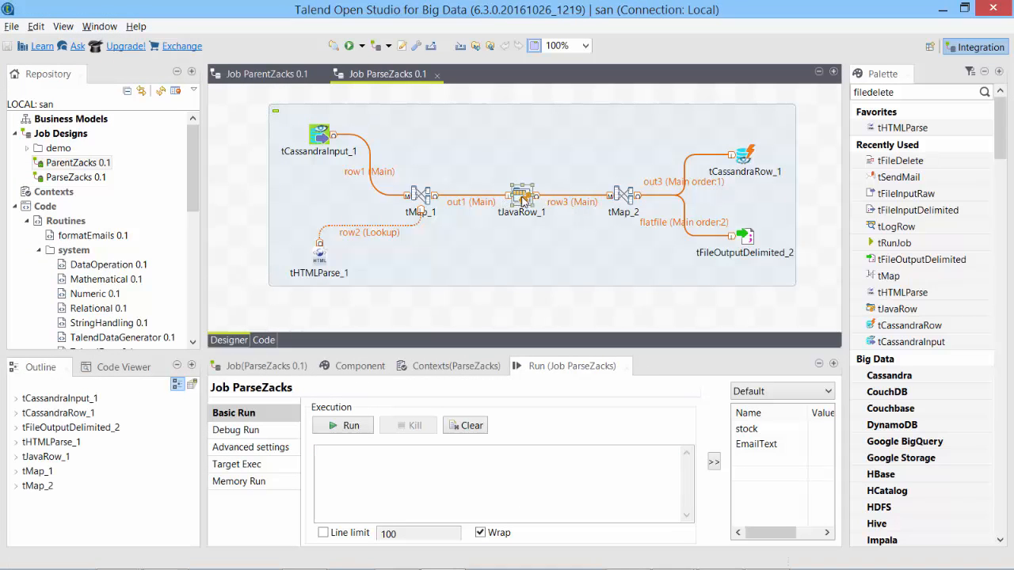
double_click(523, 200)
left_click(833, 362)
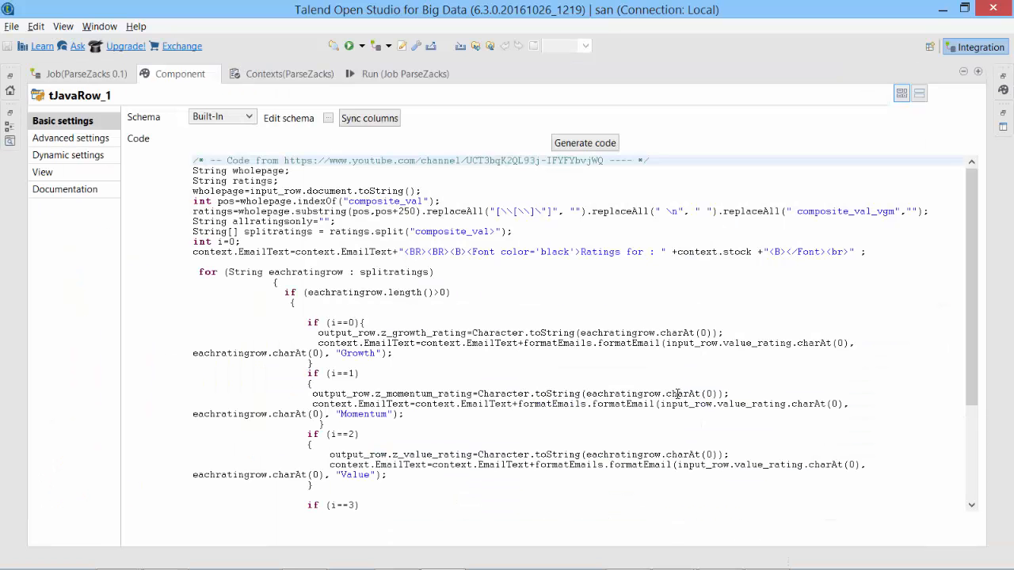
Change value_rating to growth_rating, momentum_rating and vgm_rating in the Growth, Momentum and VGM lines.
double_click(736, 343)
left_click(737, 408)
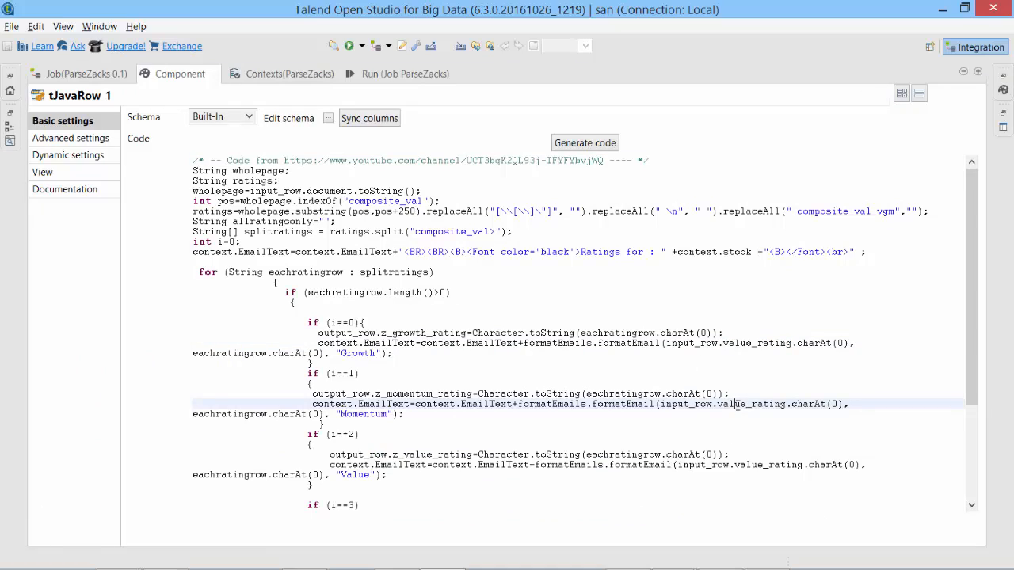
left_click(736, 344)
left_click(729, 405)
left_click_drag(723, 343, 752, 342)
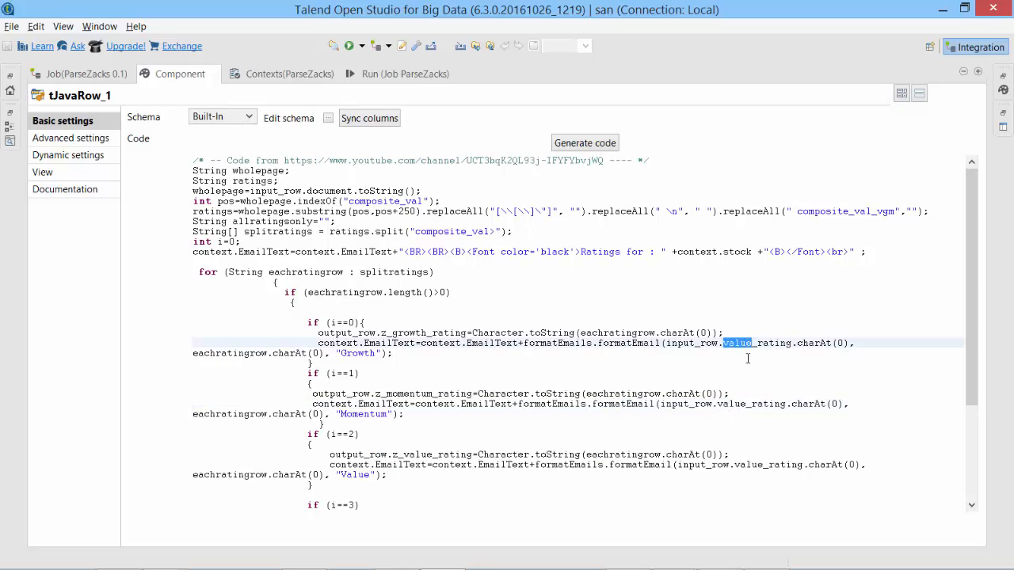
type("growth")
left_click_drag(717, 404, 749, 404)
type("momentum")
scroll(723, 469, "down", 2)
left_click_drag(718, 475, 745, 475)
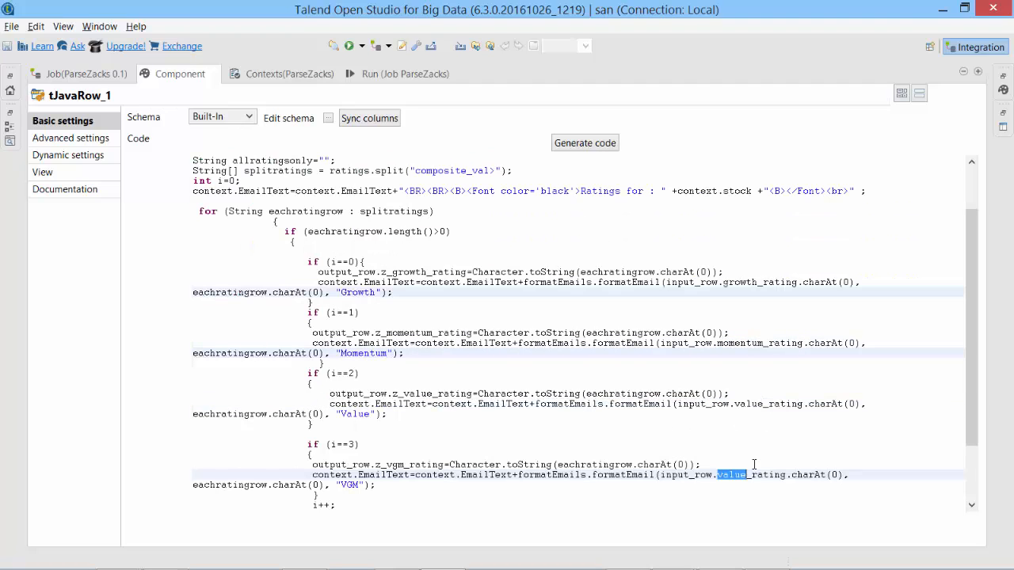
type("vgm")
left_click(977, 71)
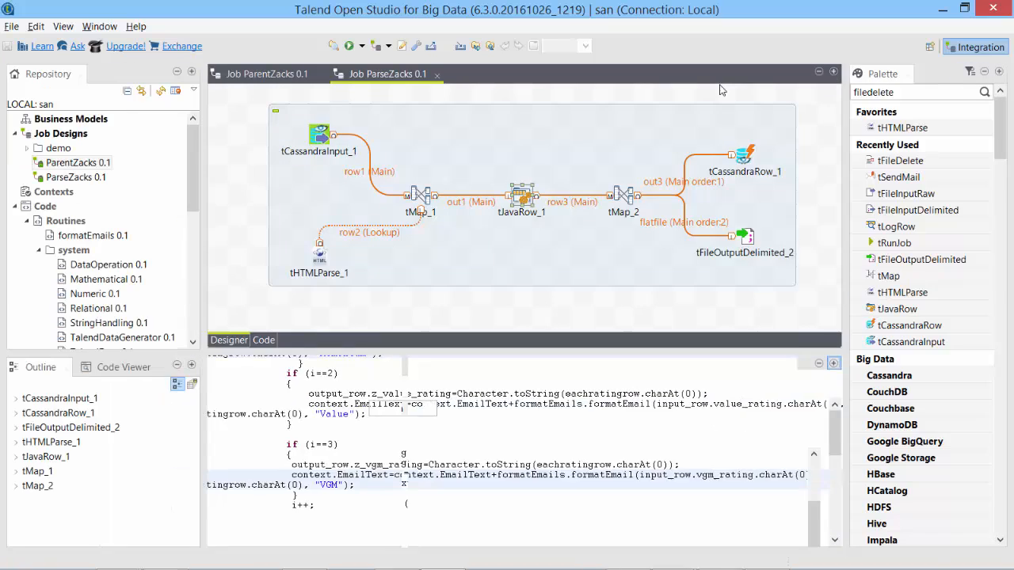
Label the first components Read last Ratings, Join data and Fetch New Ratings.
right_click(330, 152)
left_click(321, 152)
left_click(320, 151)
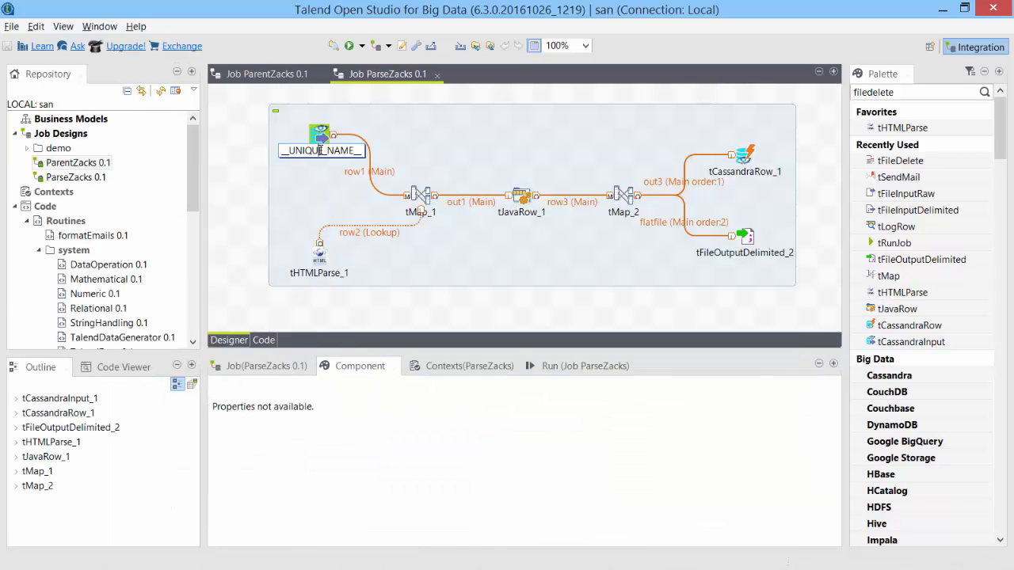
type("Read last Ratings")
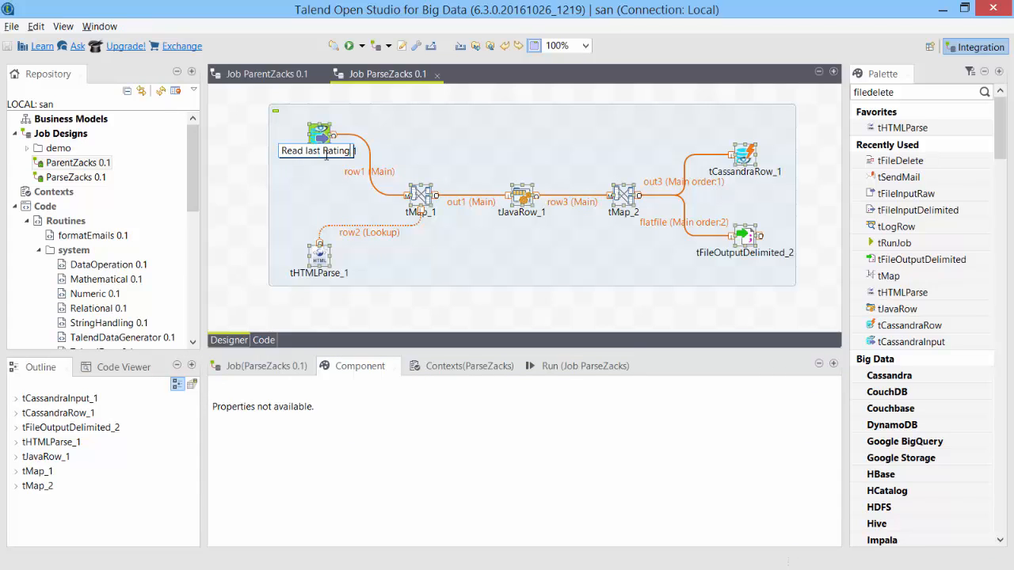
key("Return")
left_click(418, 213)
type("Join data")
key("Return")
left_click(324, 276)
type("Fetch New Ratings")
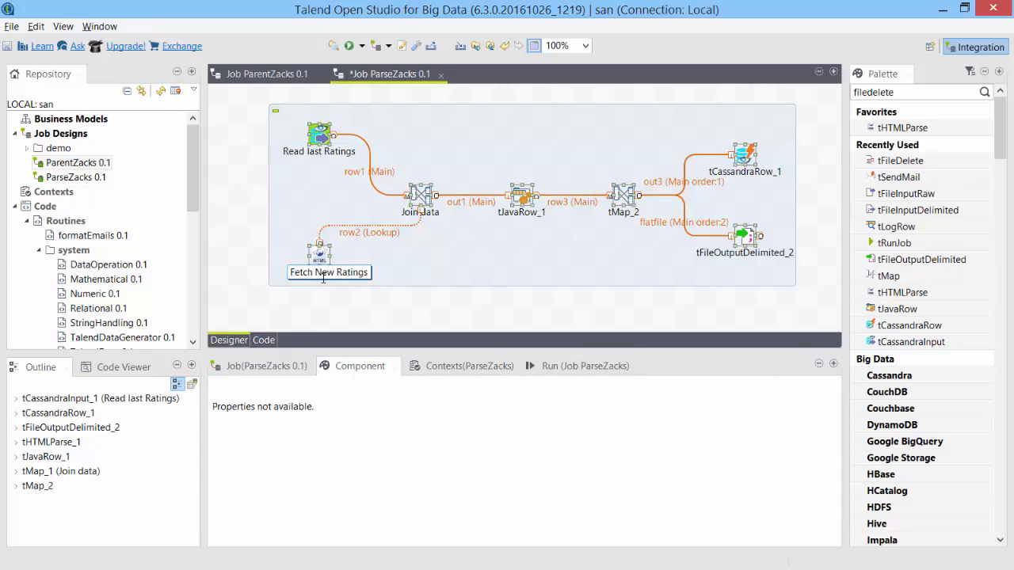
key("Return")
Label the rest Parse & validate ratings, Split data, Store new ratings and Store Email Text.
left_click(521, 213)
type("Parse &")
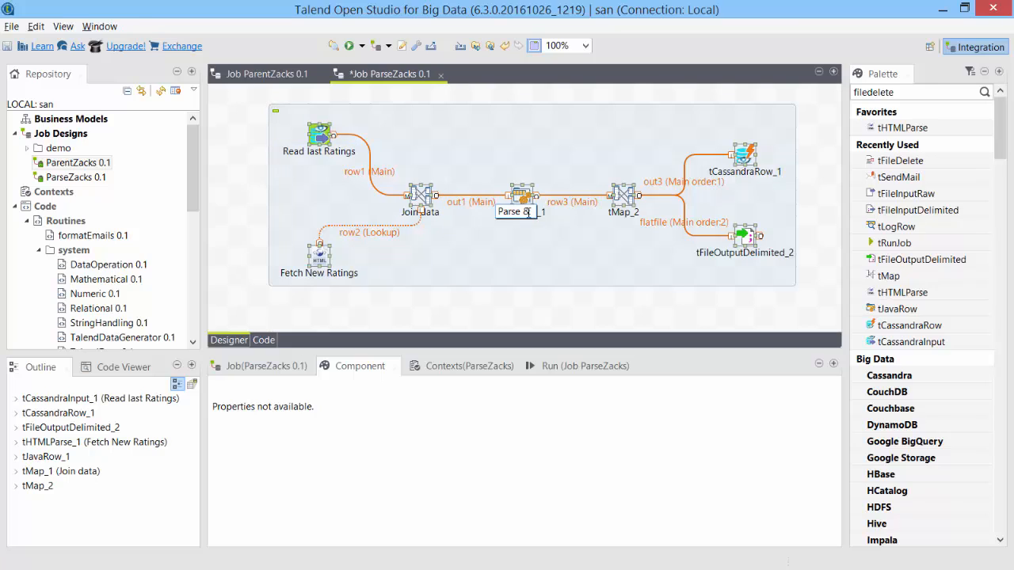
type(" validate ratings")
key("Return")
left_click(623, 212)
type("Split data")
key("Return")
left_click(744, 172)
type("Store new ratings")
key("Return")
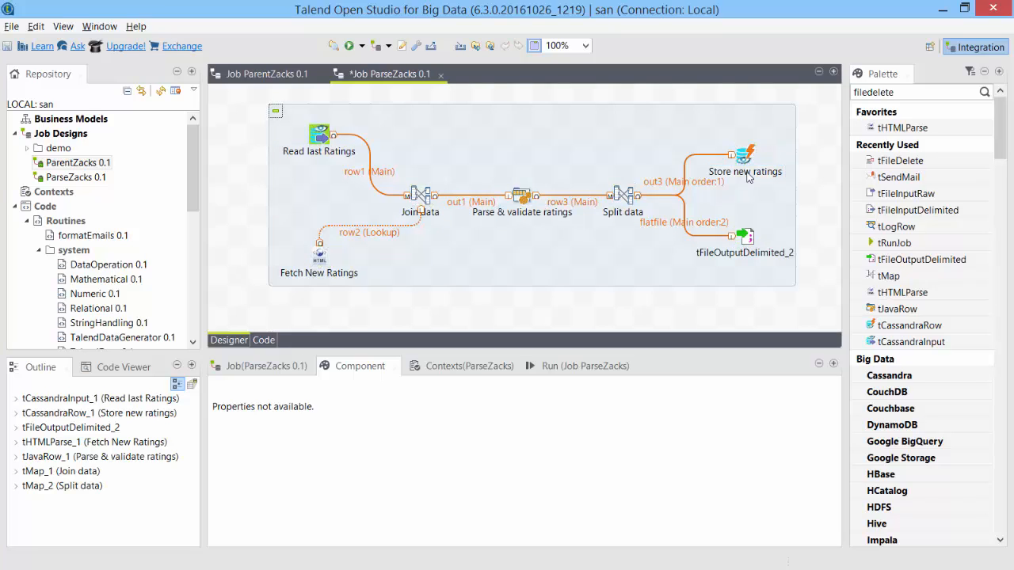
left_click(746, 253)
type("Store Email Text")
key("Return")
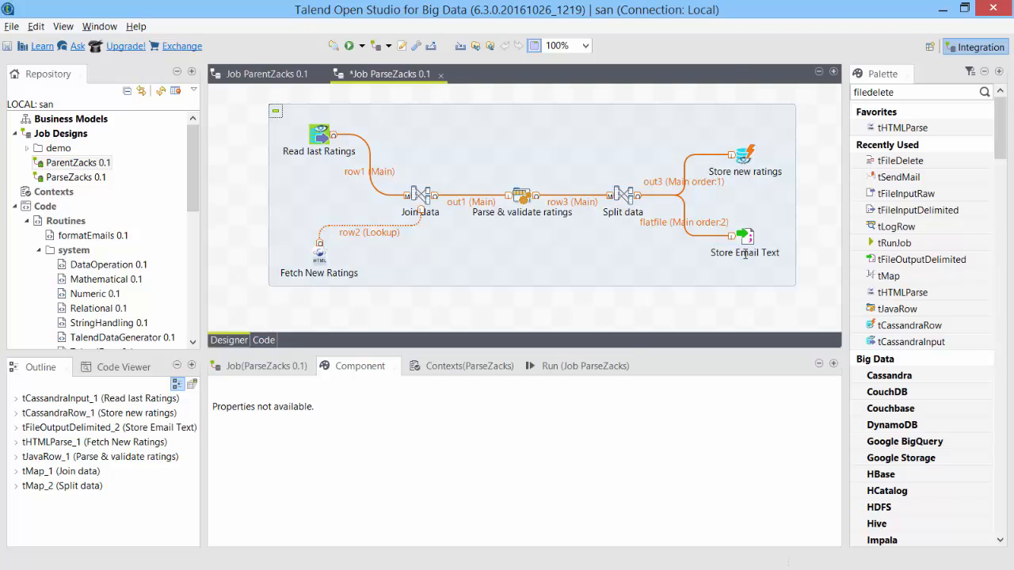
Show the subjob title as 'Parse Zacks ratings - Child job'.
left_click(422, 117)
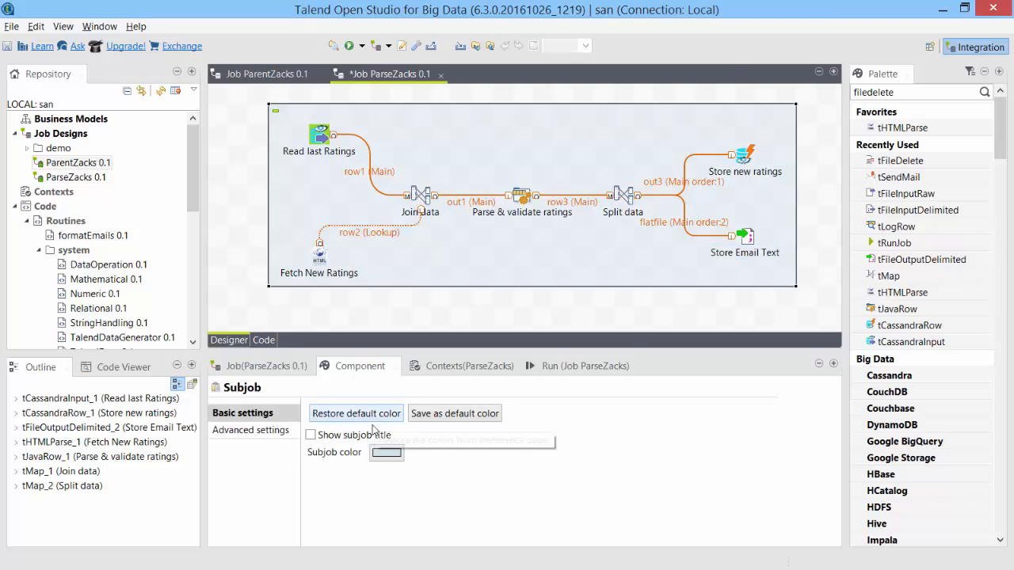
left_click(342, 439)
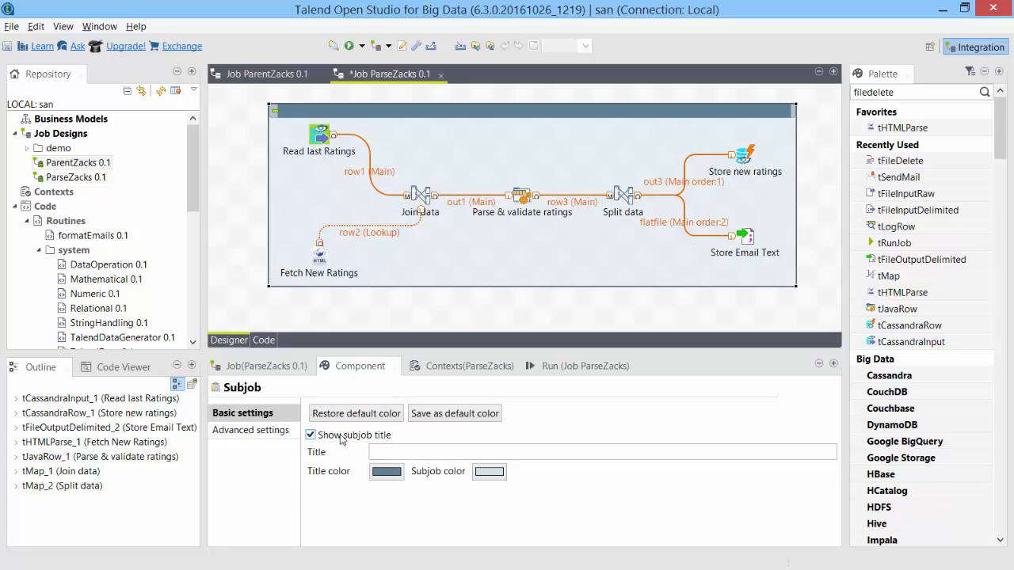
left_click(385, 449)
type("Parse Zacks ratings - Child job")
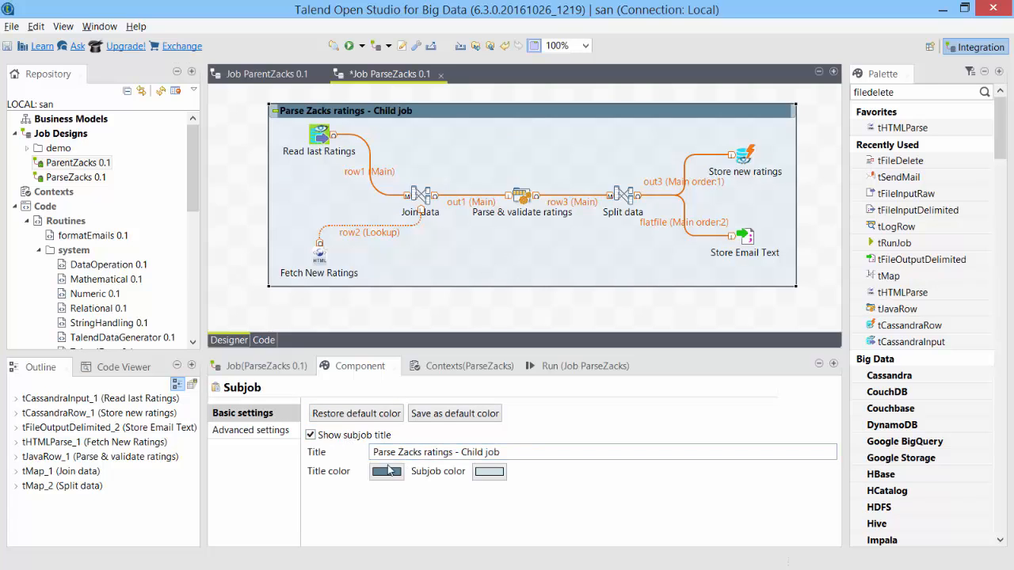
Tint the subjob pale yellow, then save and close ParseZacks.
left_click(484, 472)
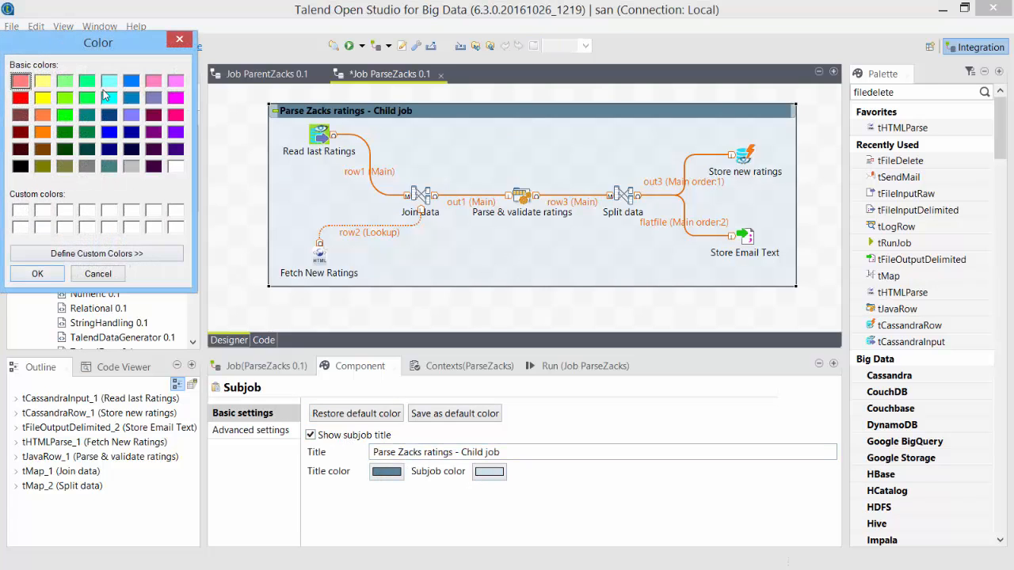
left_click(42, 166)
left_click(97, 253)
left_click_drag(373, 170, 372, 85)
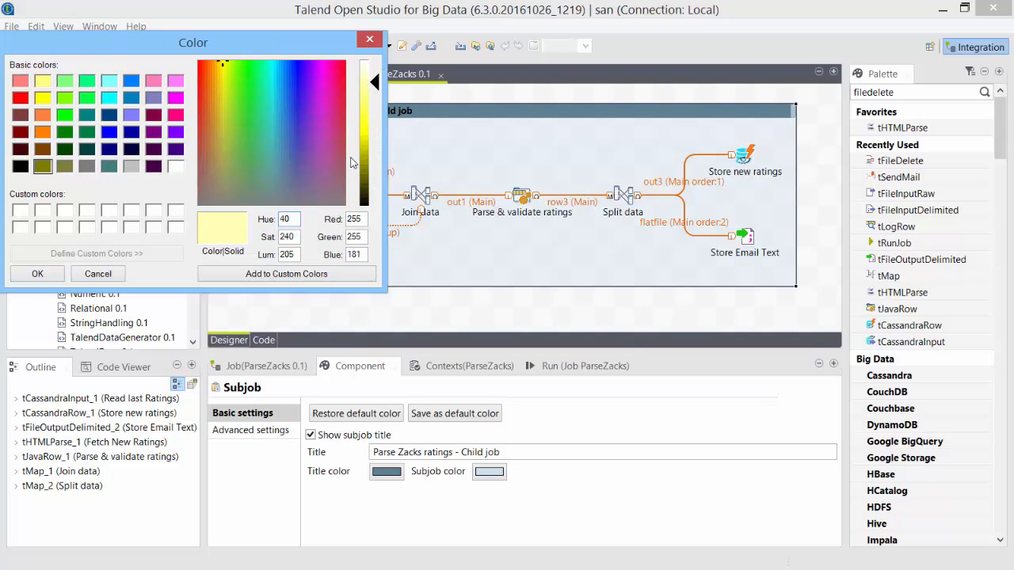
left_click(37, 273)
key("ctrl+s")
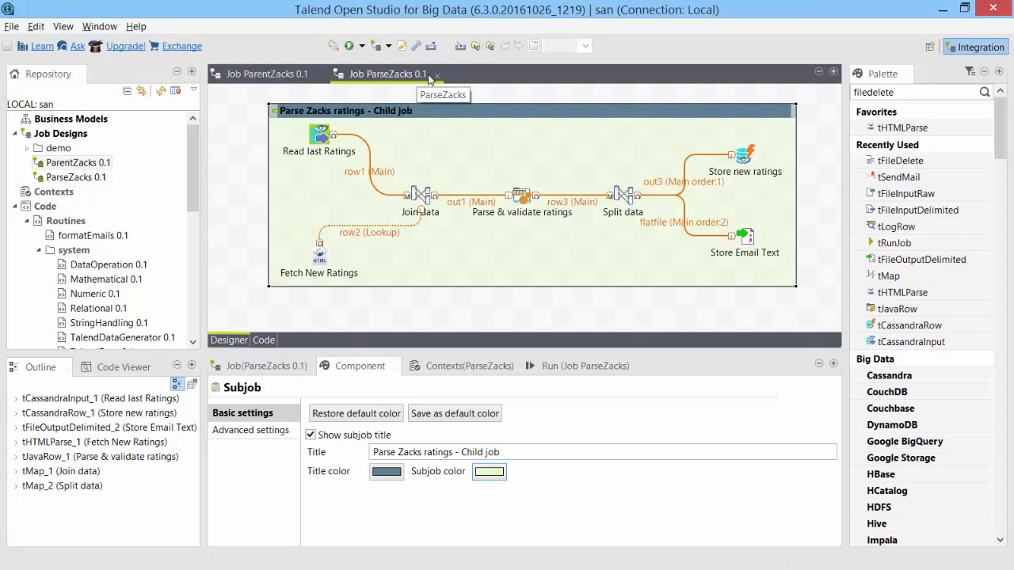
left_click(437, 76)
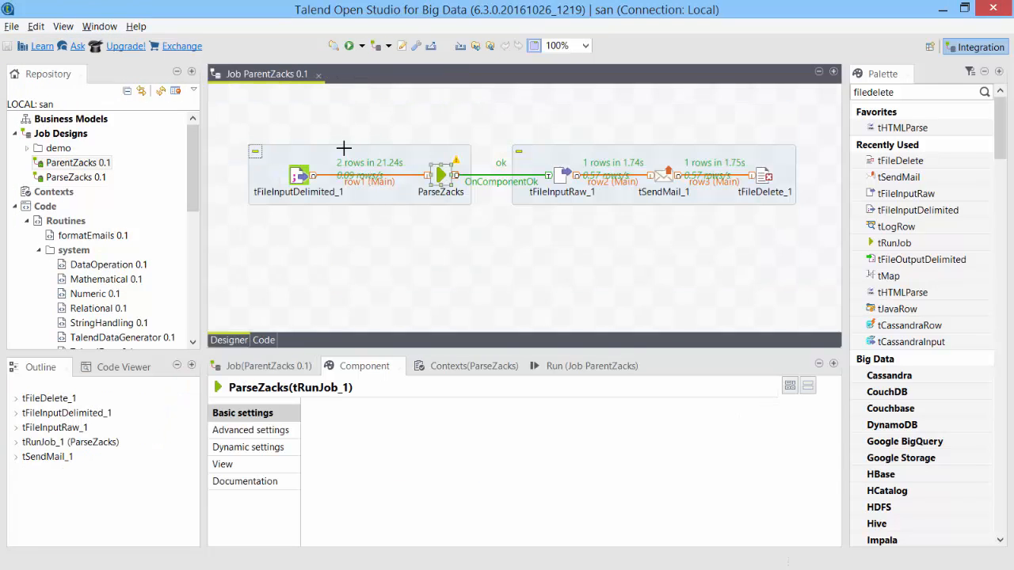
Label components Execute Child Job, Read Email text, Send email summary, Delete email text file; save.
right_click(278, 156)
left_click(313, 191)
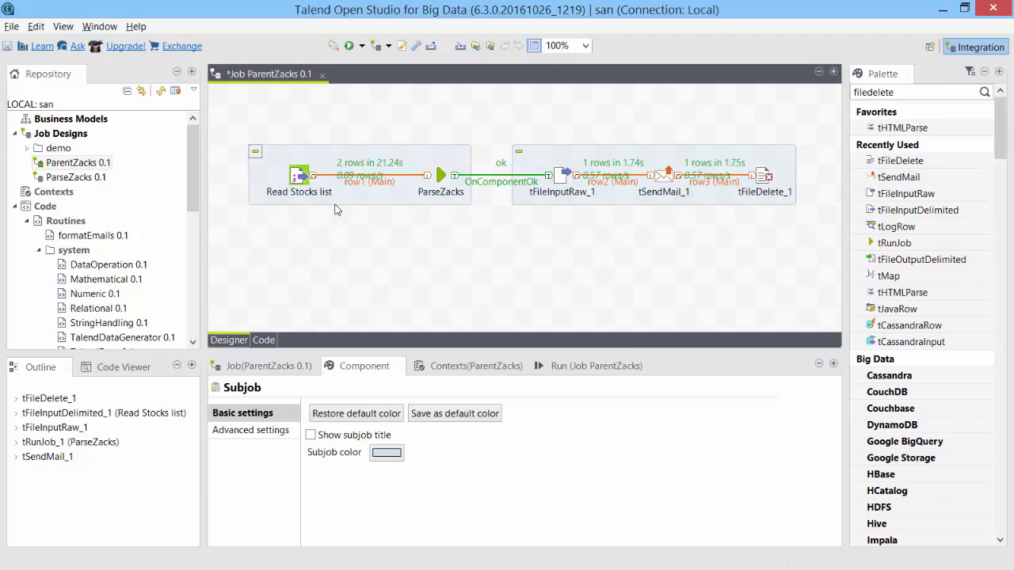
left_click(440, 192)
type("Execute Child Job")
key("Return")
left_click(561, 192)
type("Read Email text")
key("Return")
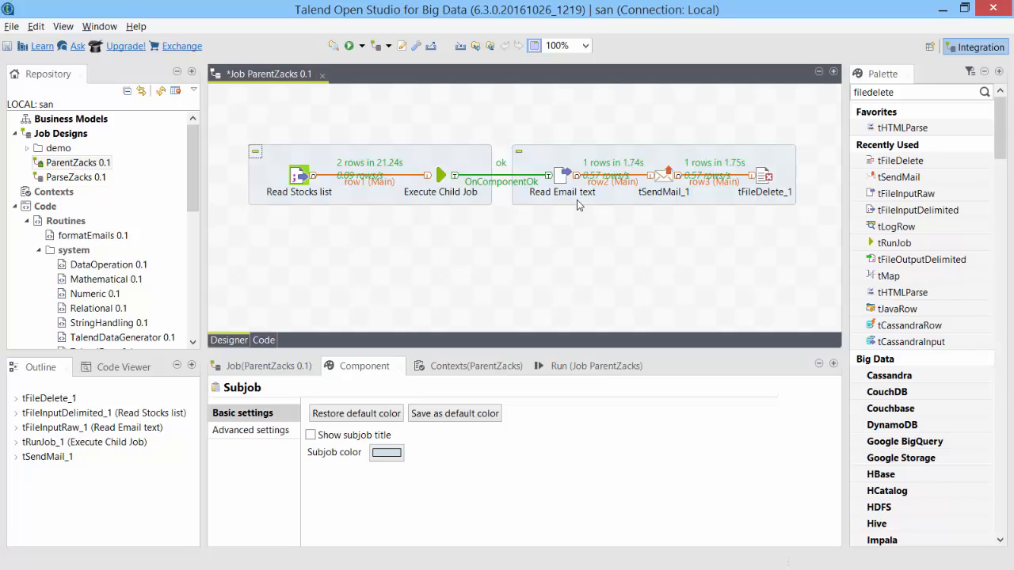
left_click(665, 192)
type("Send email summary")
key("Return")
left_click(764, 191)
type("Delete email text file")
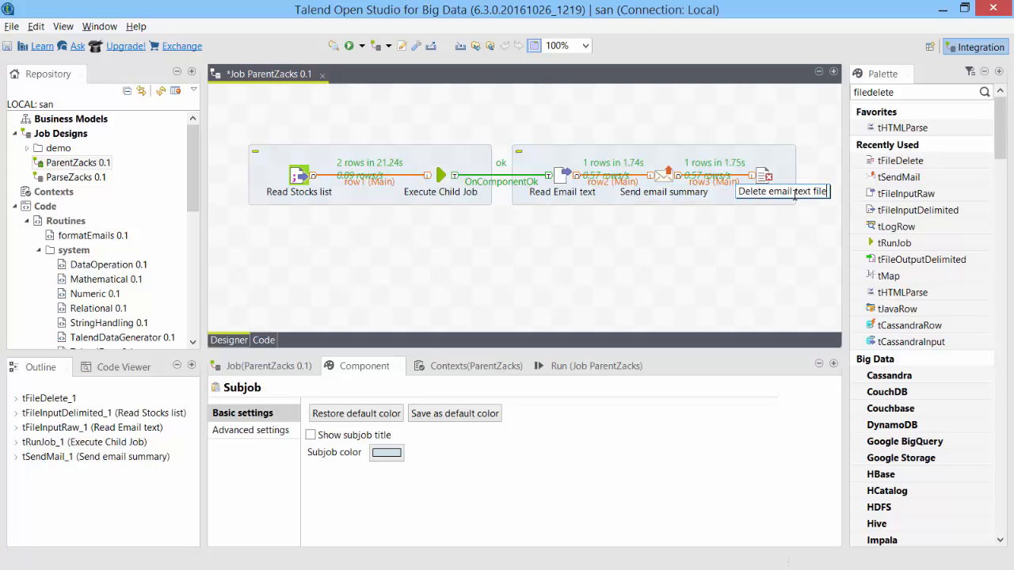
key("Return")
key("ctrl+s")
Colour the second subjob light green with a title bar, recolour Check new ratings, and save.
left_click(555, 200)
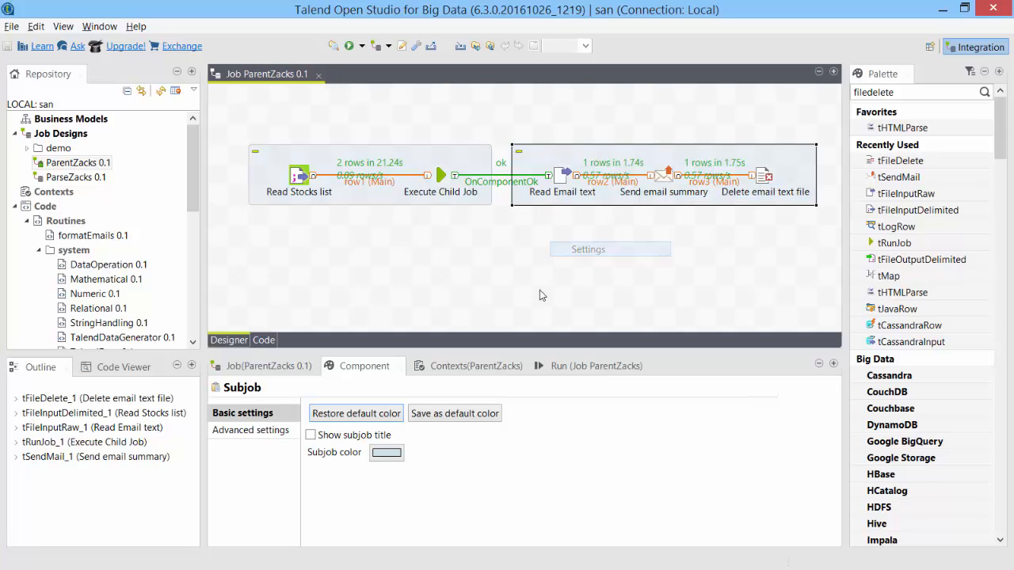
left_click(380, 456)
left_click(20, 209)
left_click(44, 275)
left_click(310, 435)
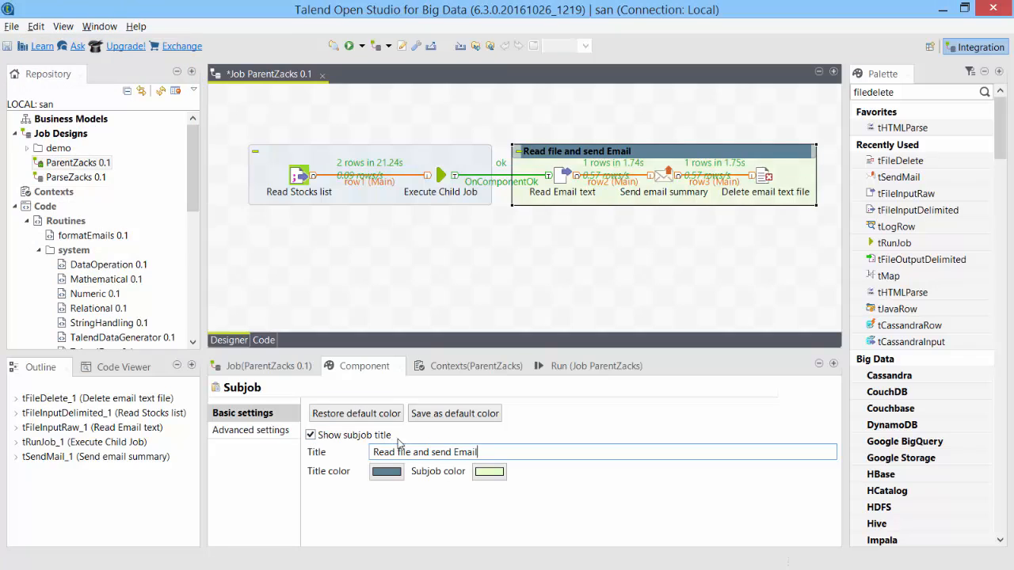
right_click(290, 152)
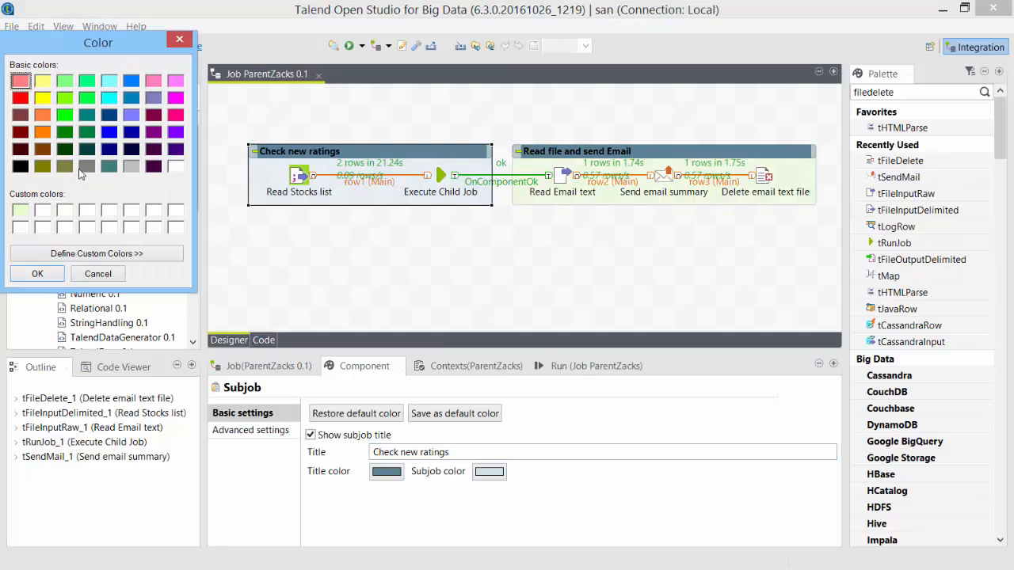
left_click(108, 167)
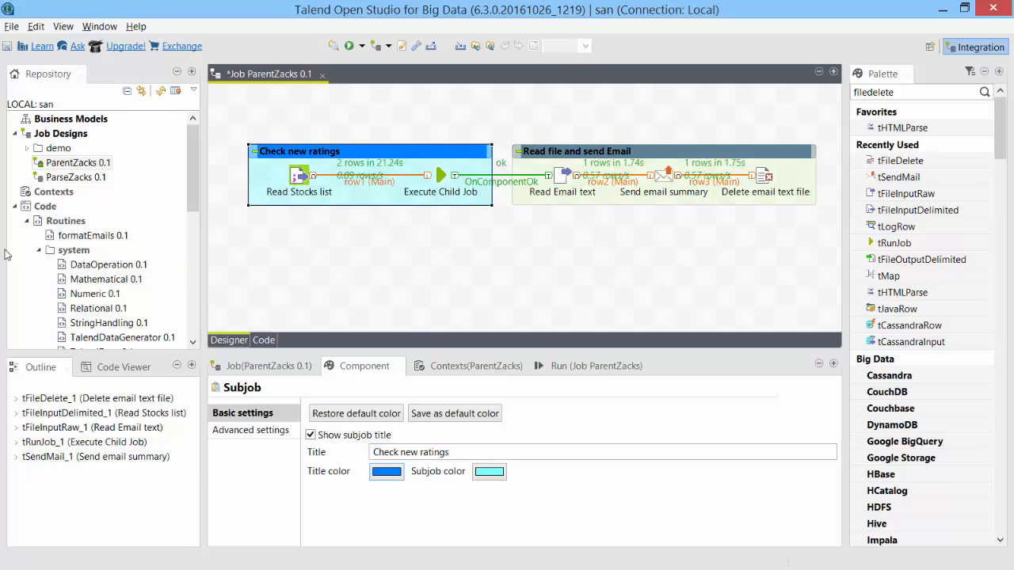
key("ctrl+s")
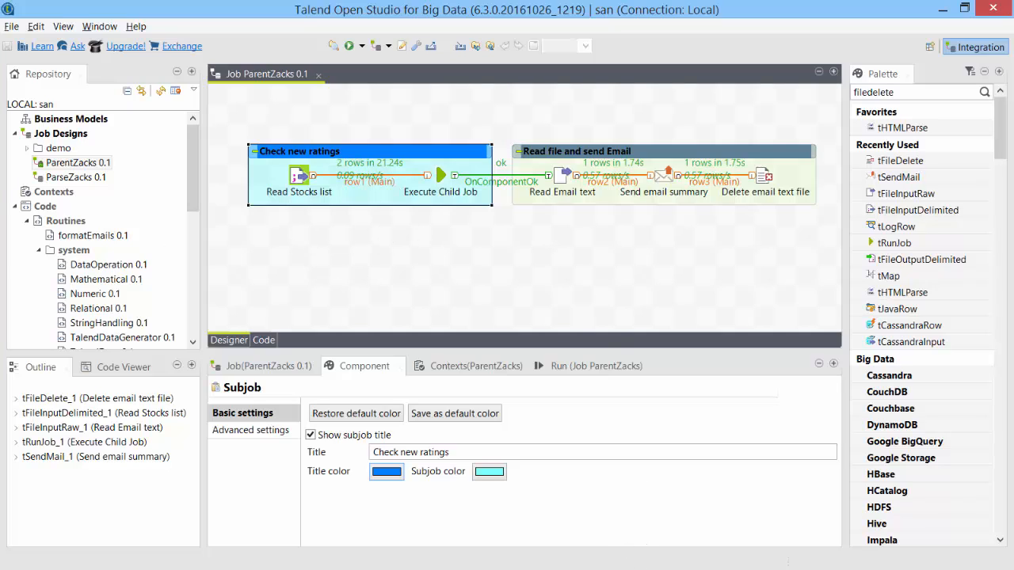
Run the ParentZacks job and switch over to the Gmail inbox.
key("alt+Tab")
key("Tab")
key("Tab")
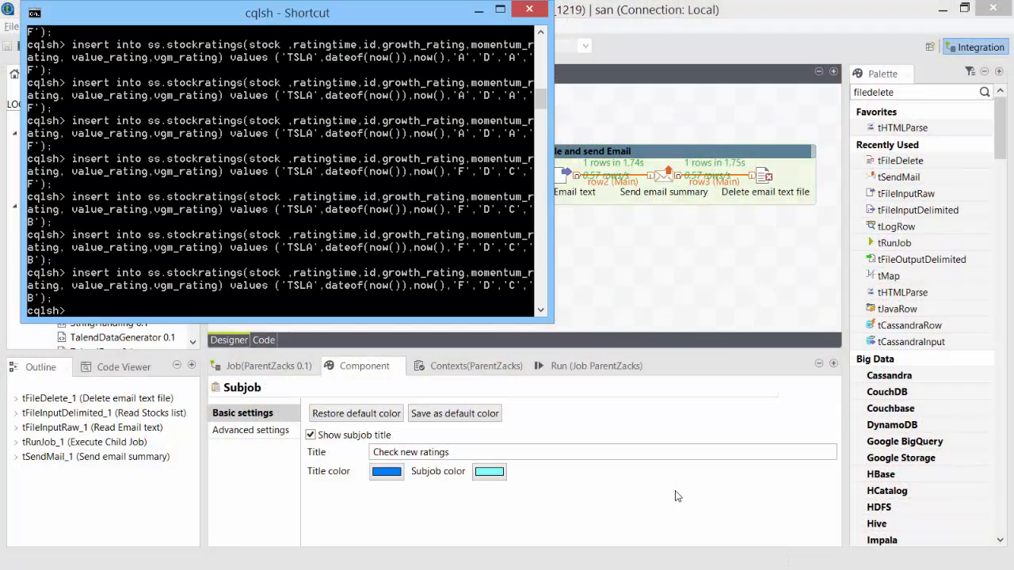
left_click(677, 495)
left_click(349, 46)
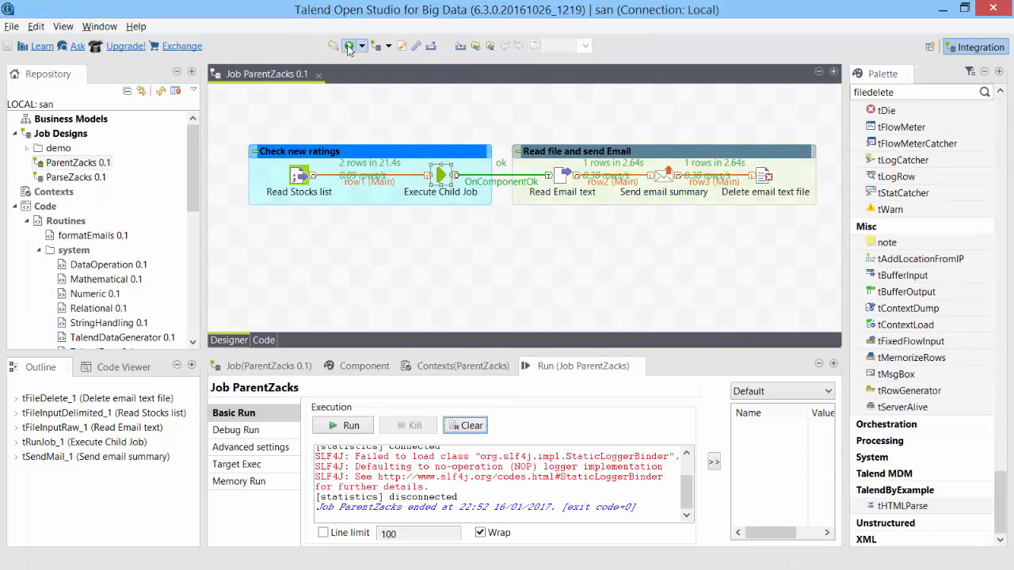
key("alt+Tab")
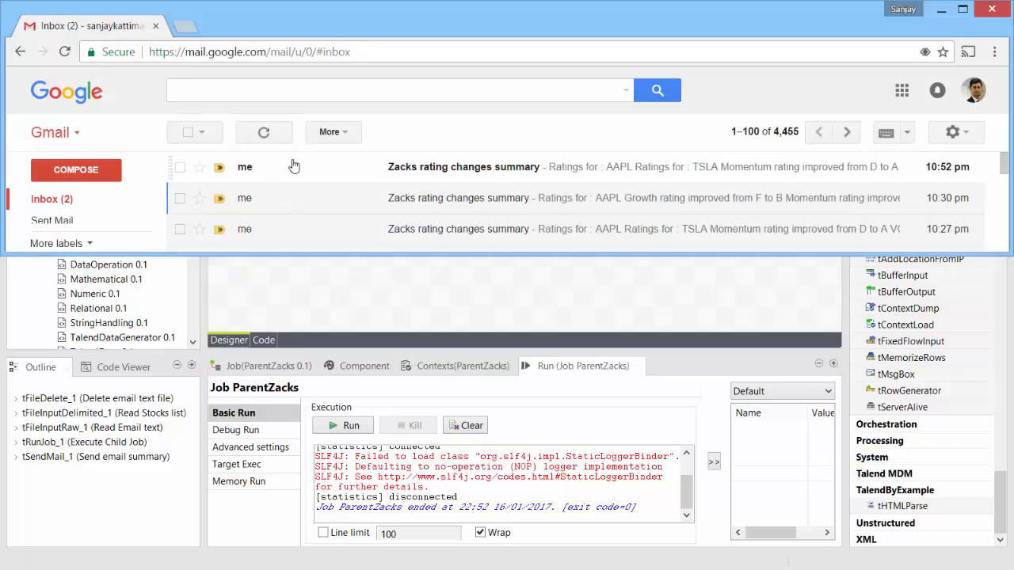
Open the newest rating summary email to check TSLA's changes, then minimize Talend.
left_click(293, 165)
double_click(449, 23)
left_click_drag(247, 274, 371, 285)
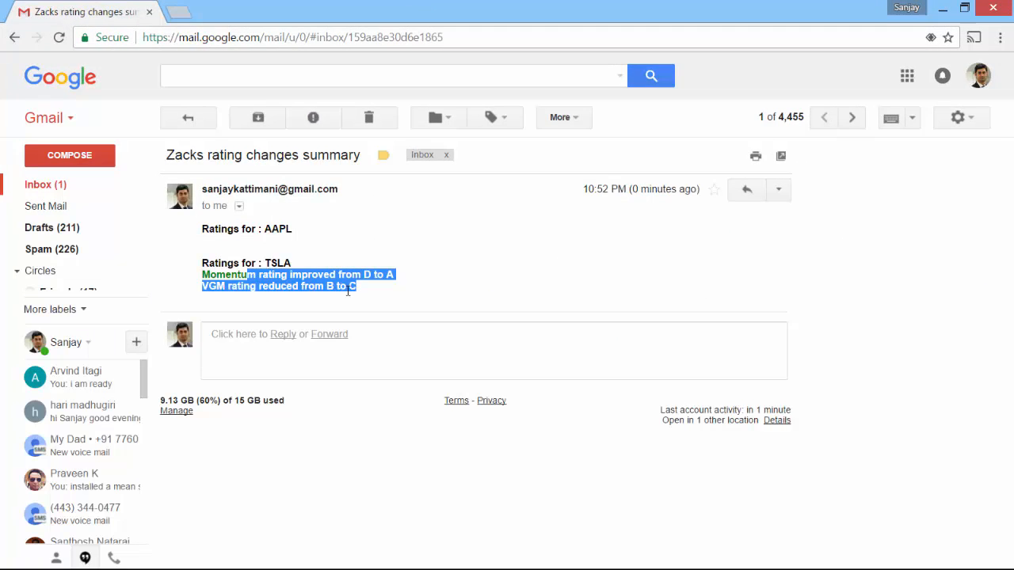
left_click(278, 277)
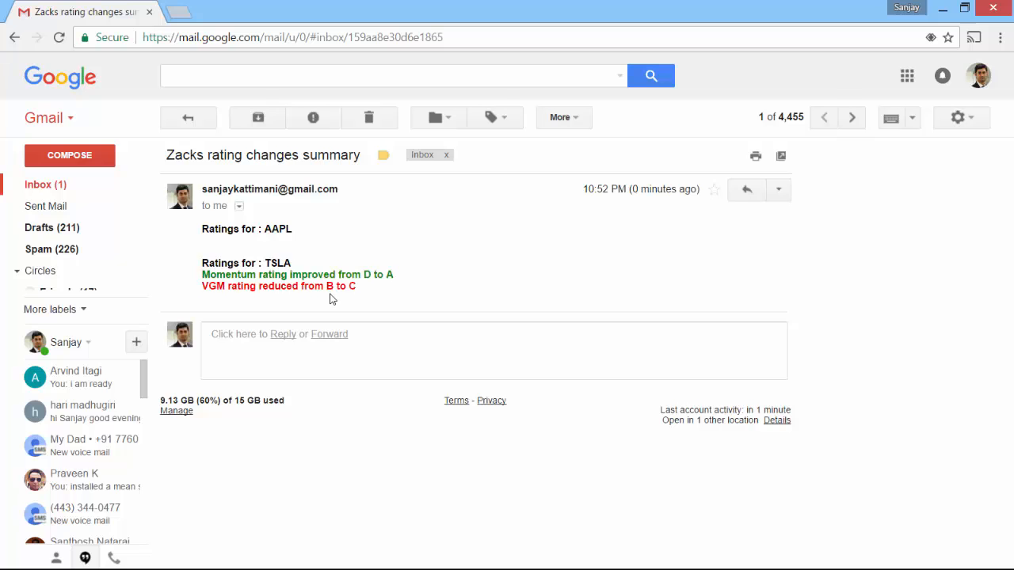
key("alt+Tab")
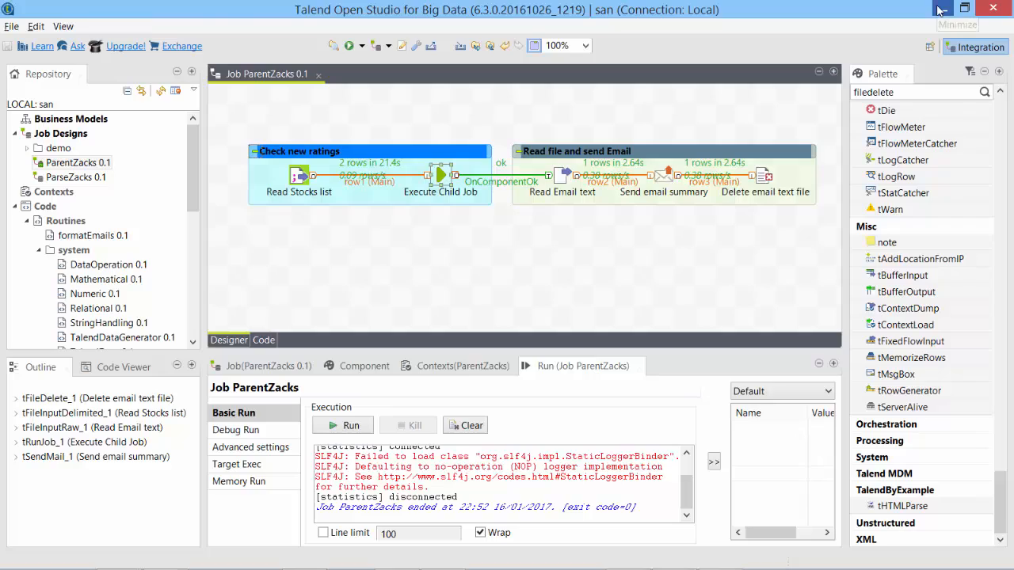
left_click(941, 10)
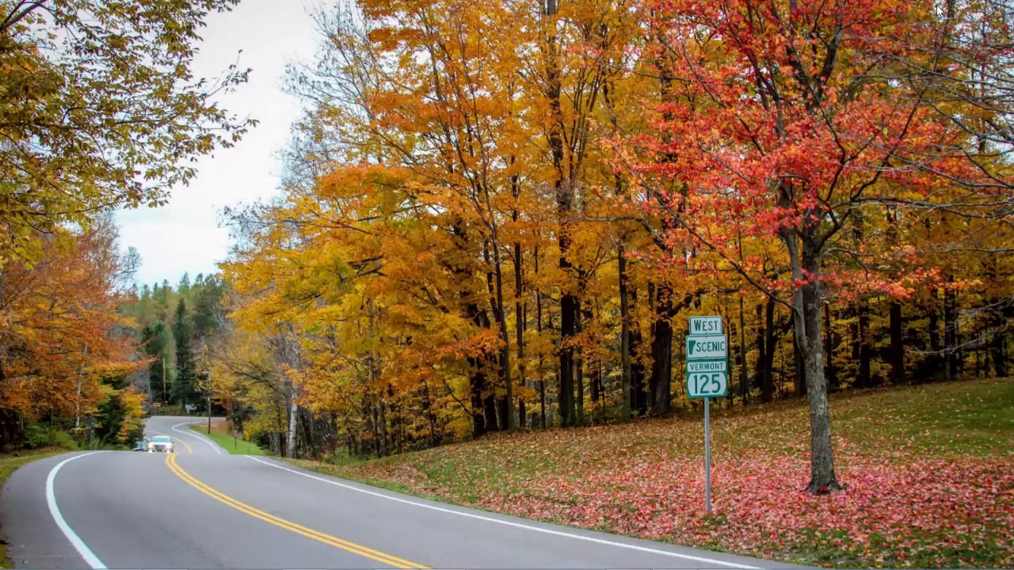